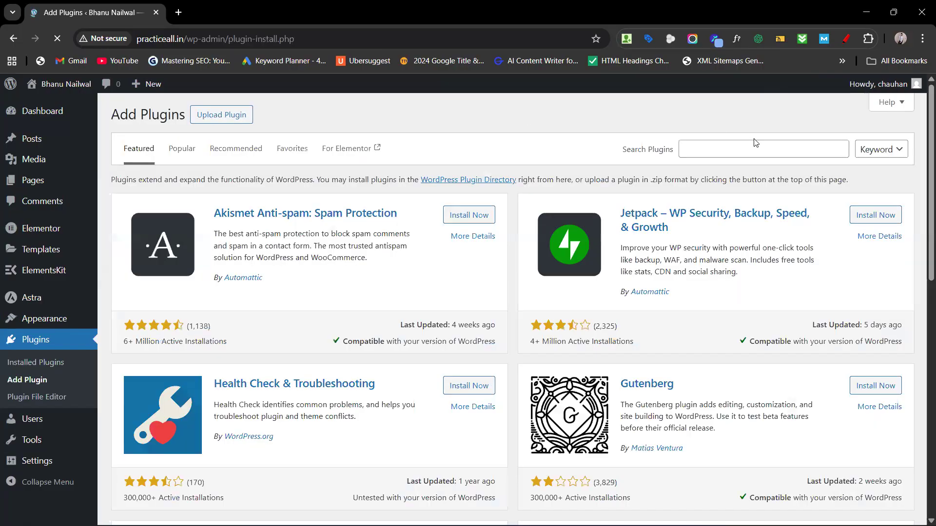
Step: Search the plugin directory for "ninja", then install and activate the Ninja Forms contact form plugin
left_click(728, 149)
type("n")
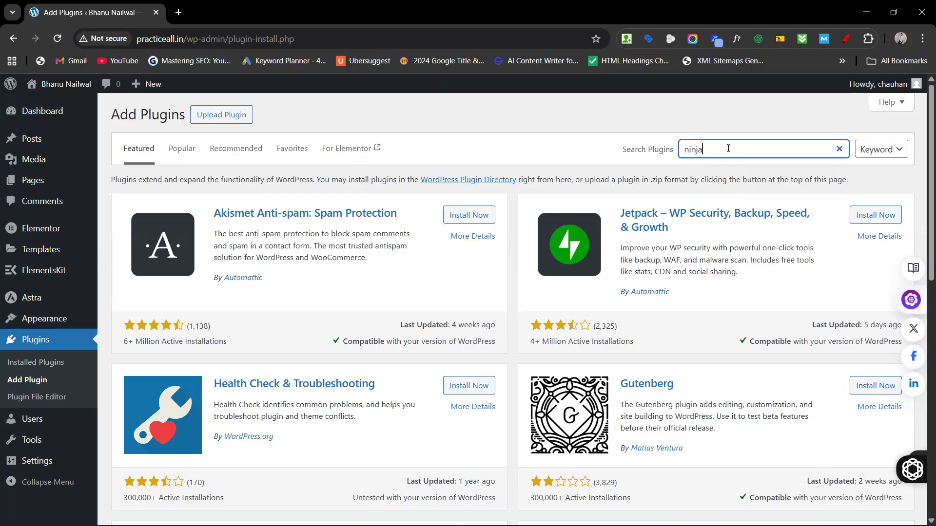
type("inja")
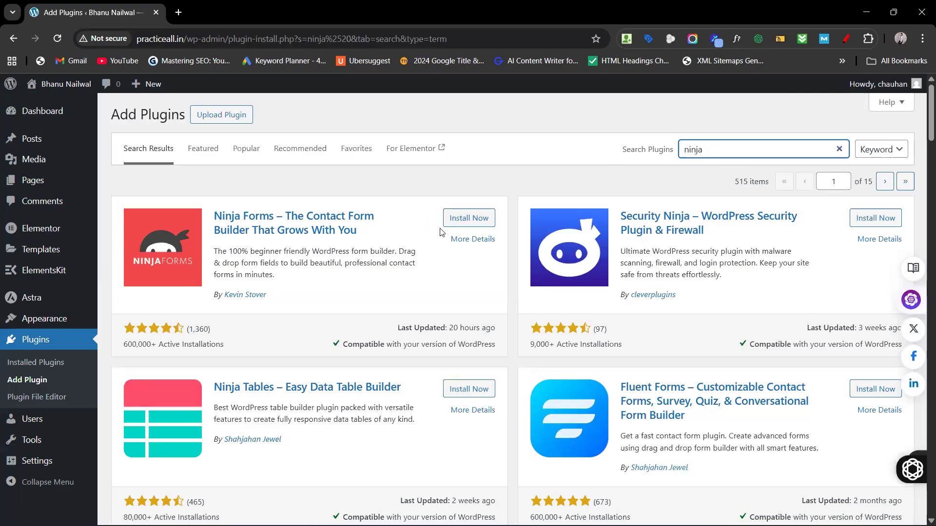
left_click(459, 221)
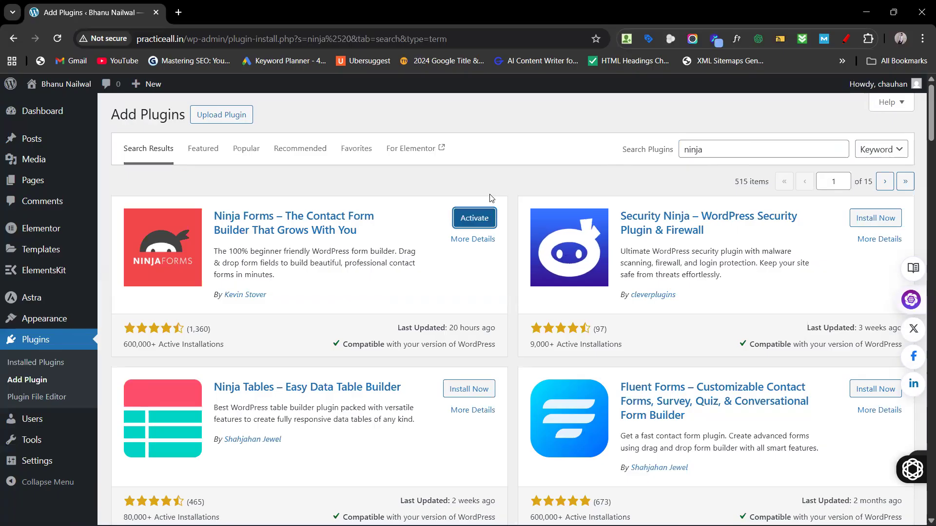
left_click(482, 219)
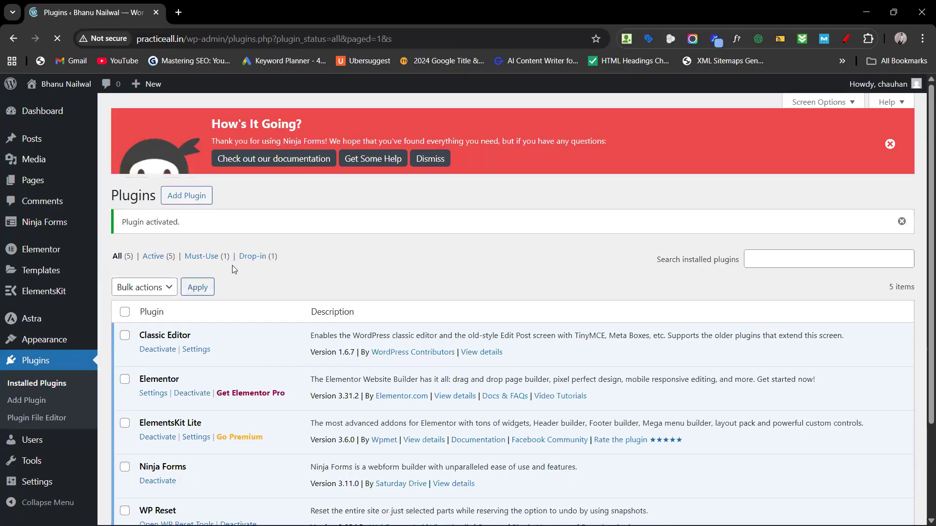
Step: Create a new page titled "Form" and open it for editing with Elementor
left_click(33, 190)
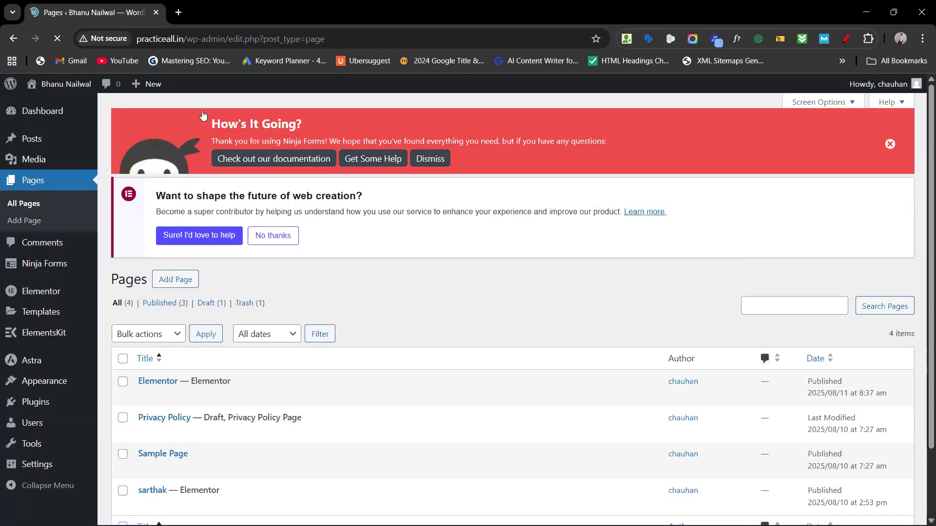
left_click(188, 195)
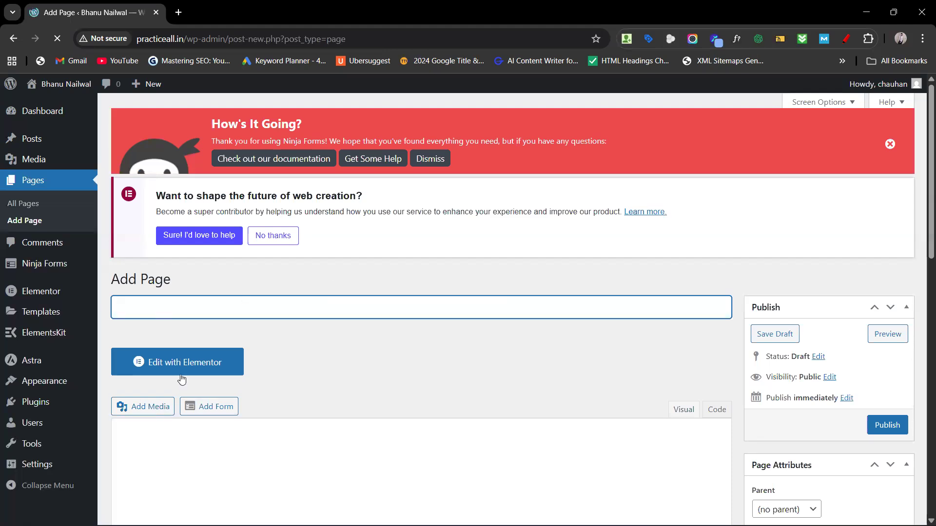
left_click(190, 369)
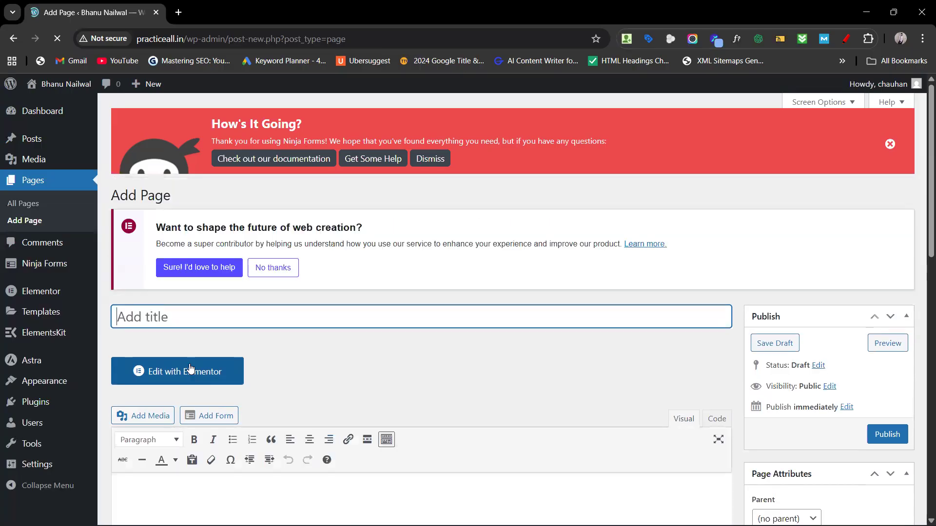
type("Form")
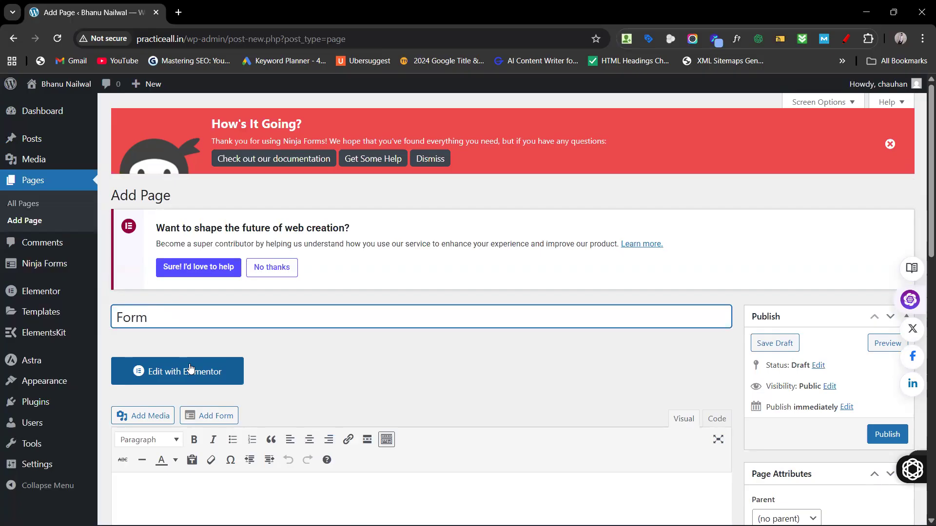
left_click(175, 376)
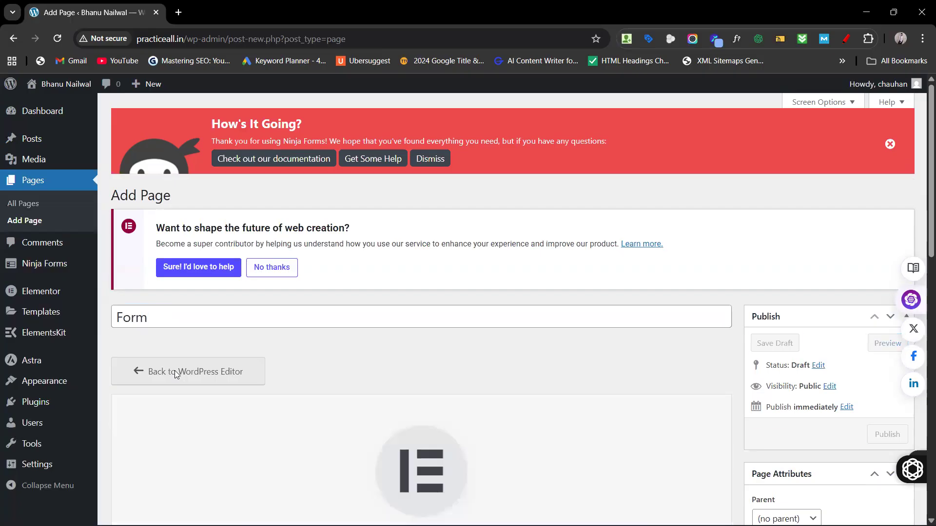
scroll(266, 382, "down", 1)
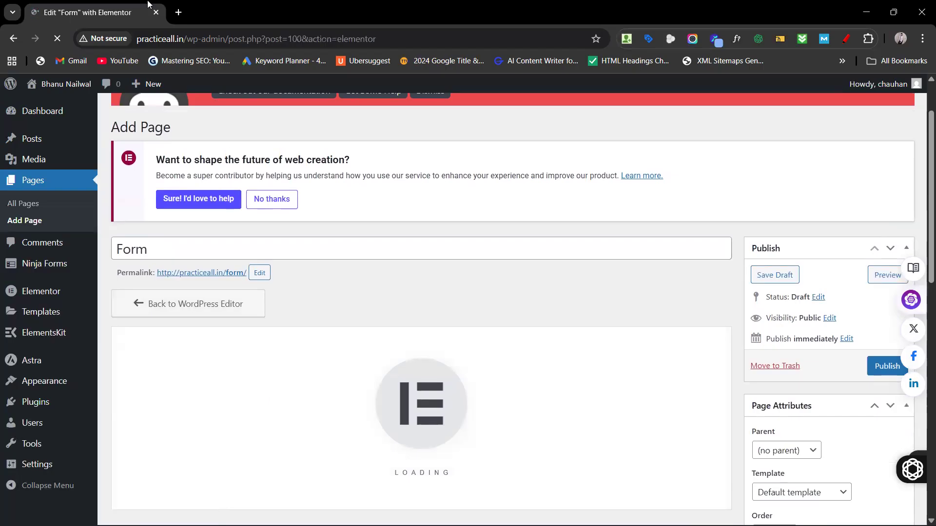
Step: Open the maayodiya.com contacts page in a new browser tab and examine the layout and fields of its contact form
left_click(177, 13)
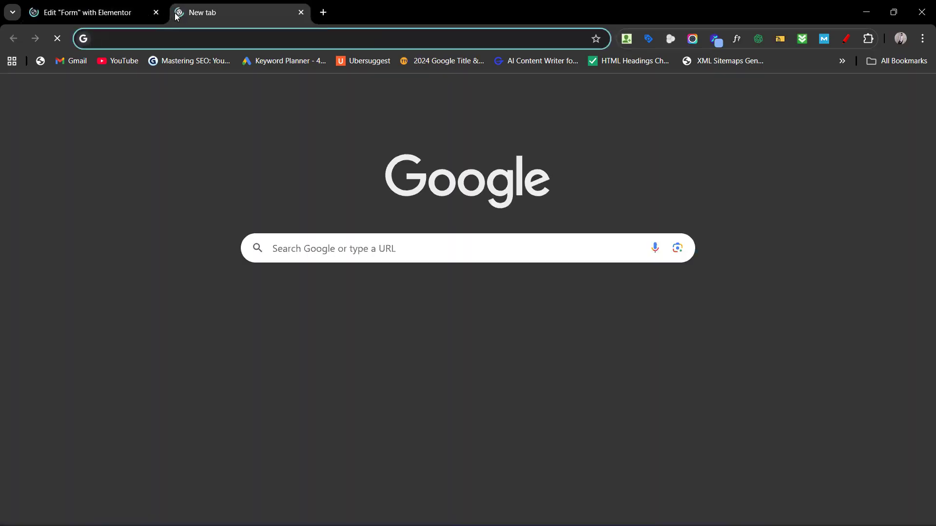
type("maay")
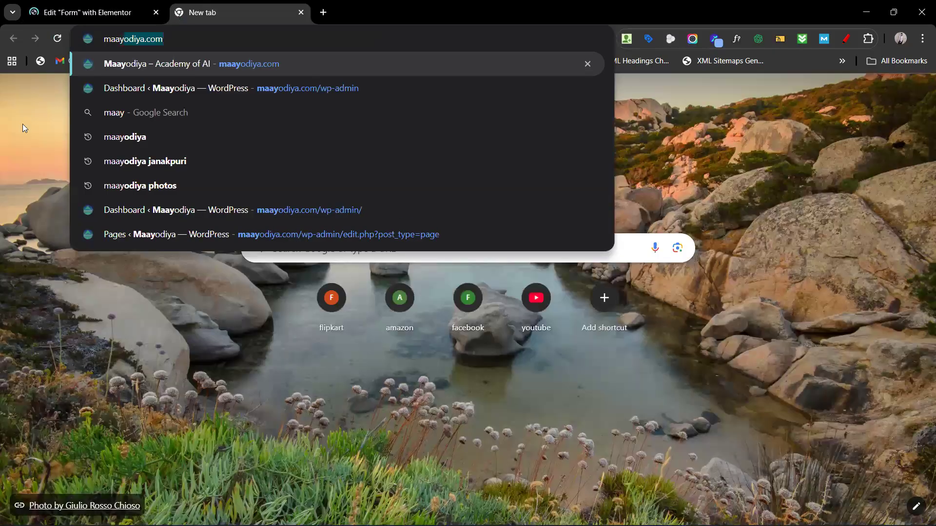
key("Return")
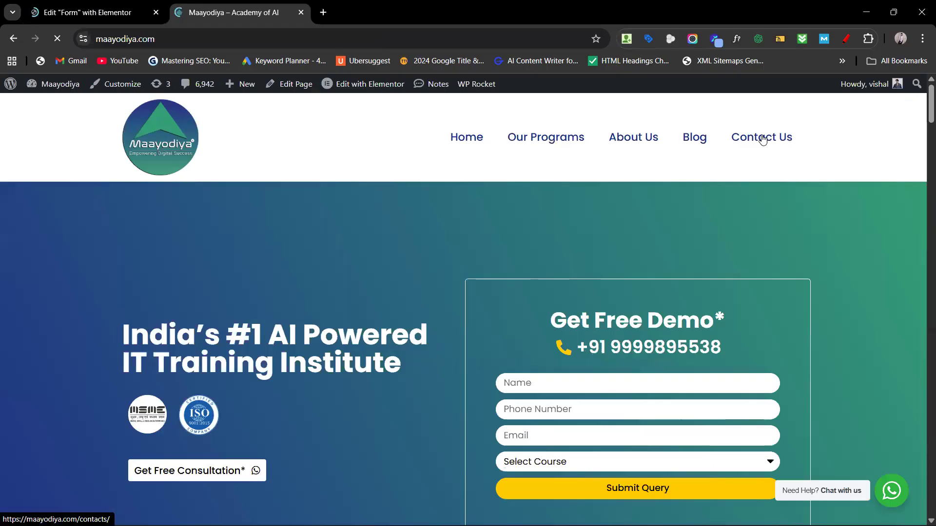
left_click(763, 140)
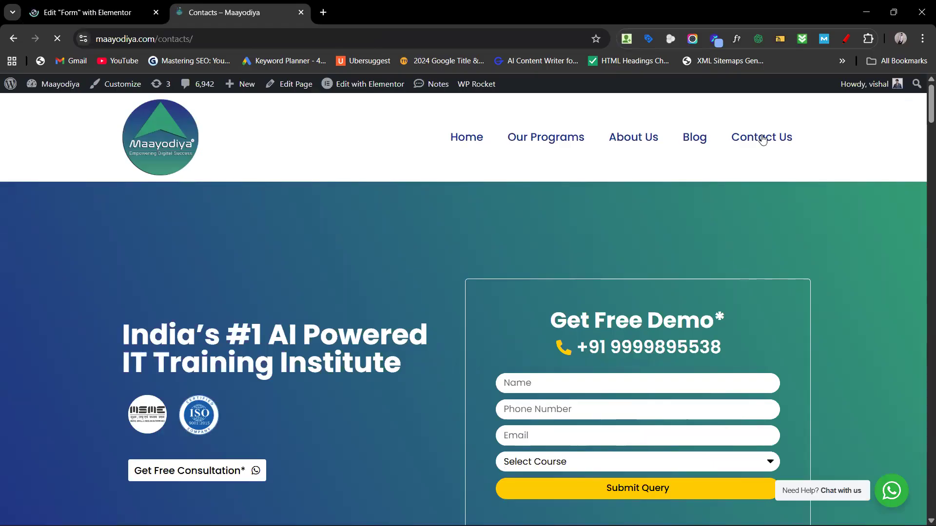
scroll(557, 262, "down", 1)
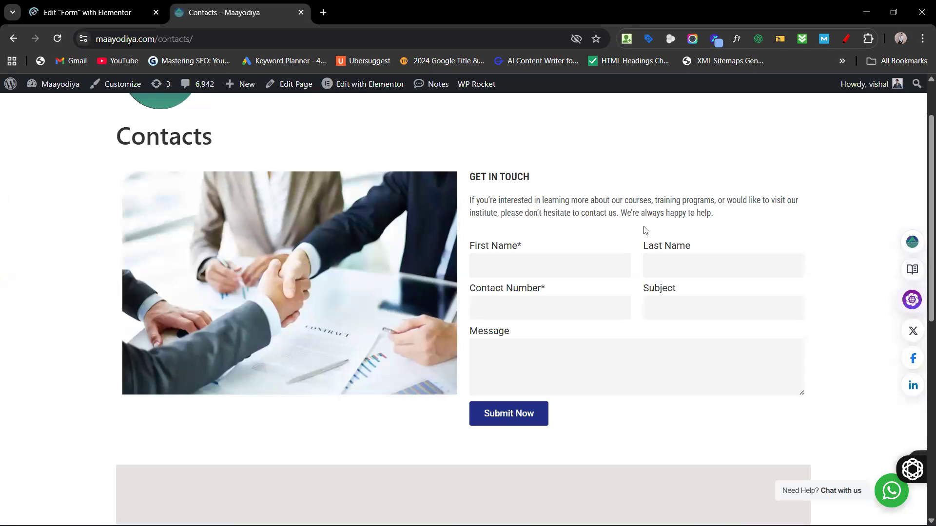
scroll(656, 210, "down", 5)
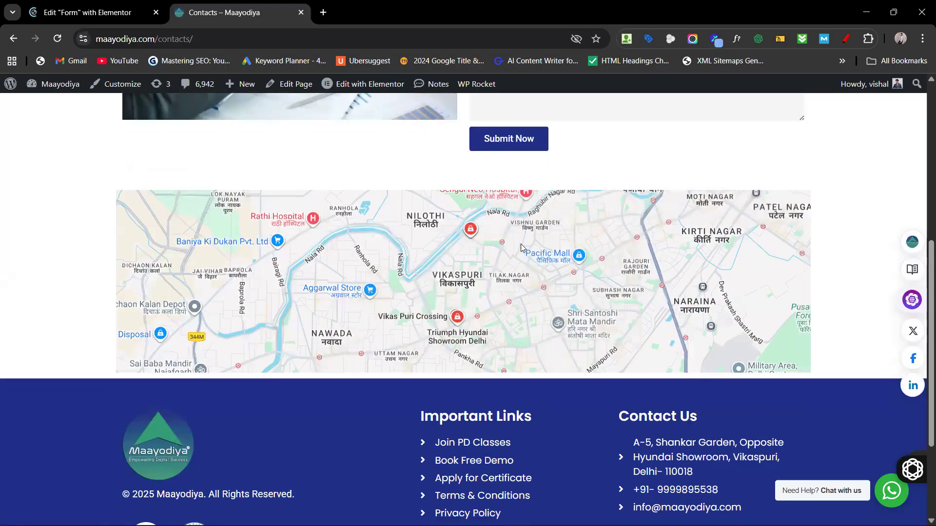
scroll(553, 190, "up", 4)
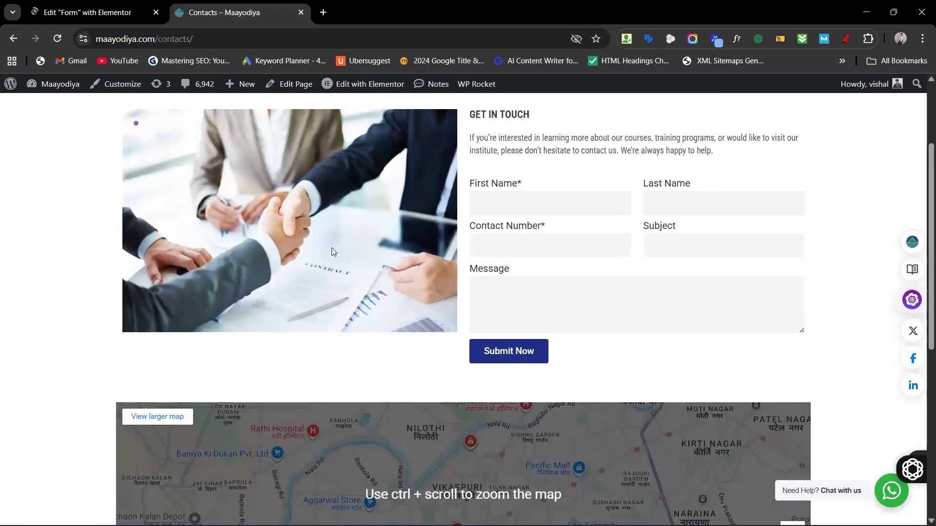
scroll(641, 235, "up", 3)
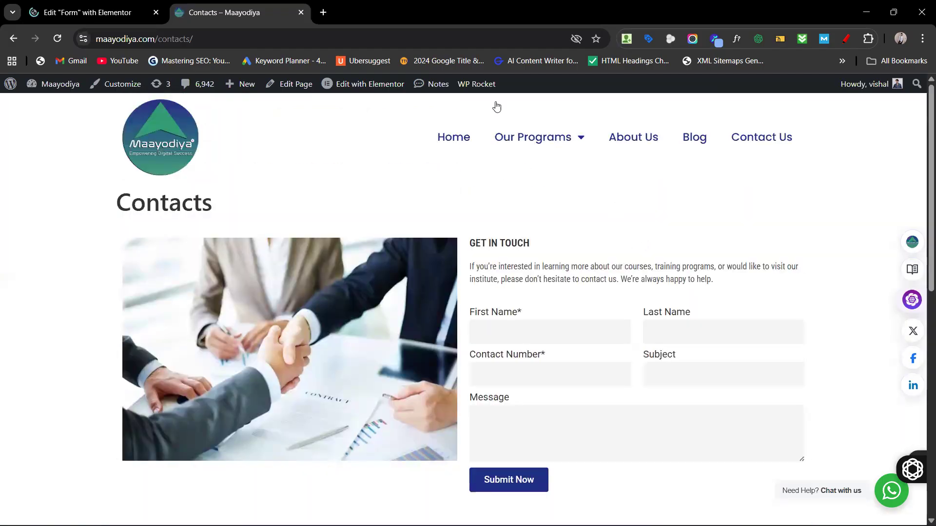
Step: Open the practiceall.in/wp-admin dashboard in a separate browser tab, keeping the Elementor page open
left_click(103, 12)
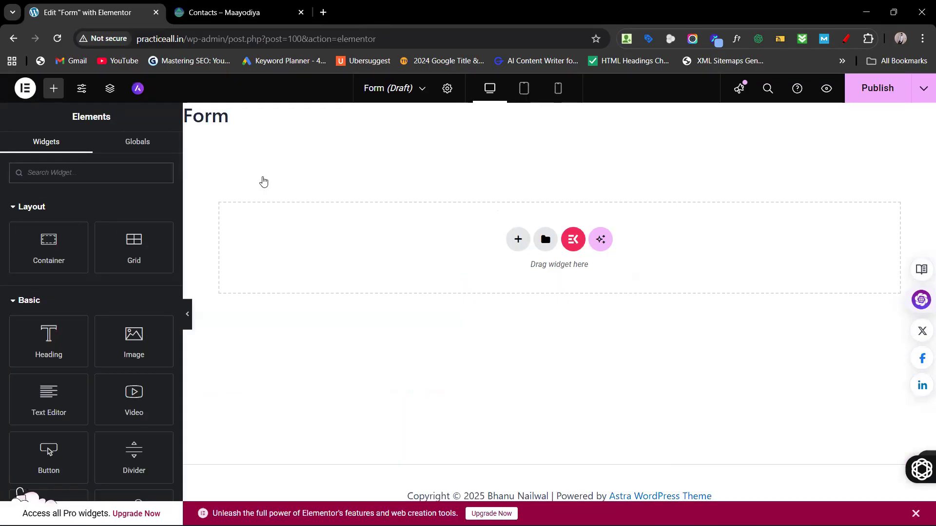
left_click(323, 13)
type("practiceall.in")
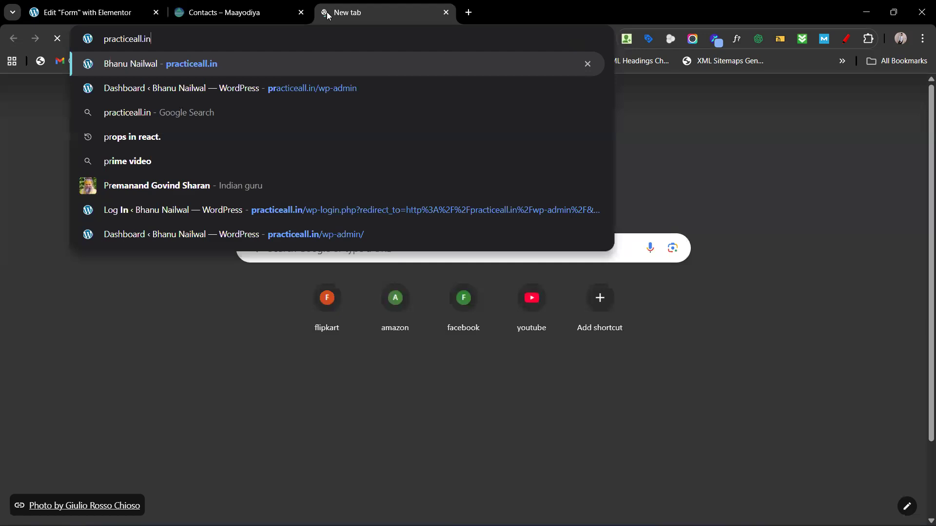
type("/wp-admin")
key("Return")
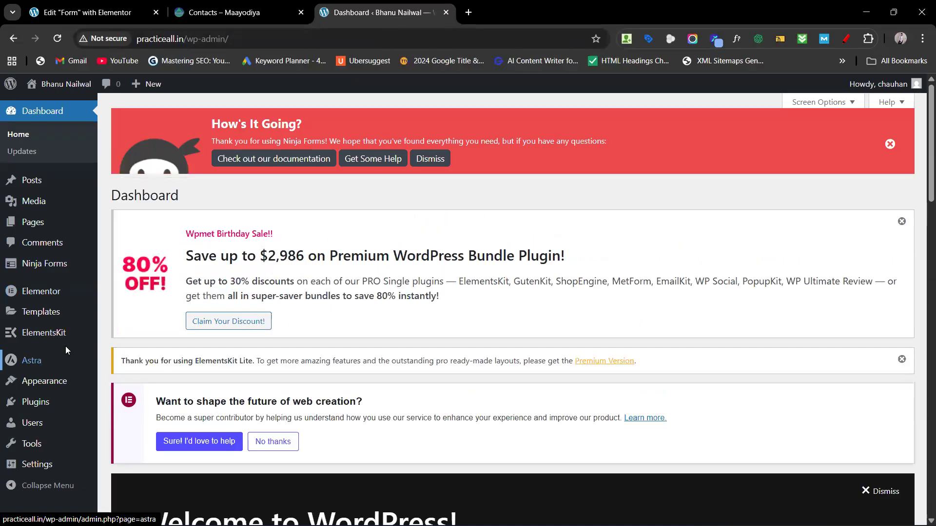
Step: Open Ninja Forms, decline its data collection request for now, and proceed to creating the first form
left_click(48, 264)
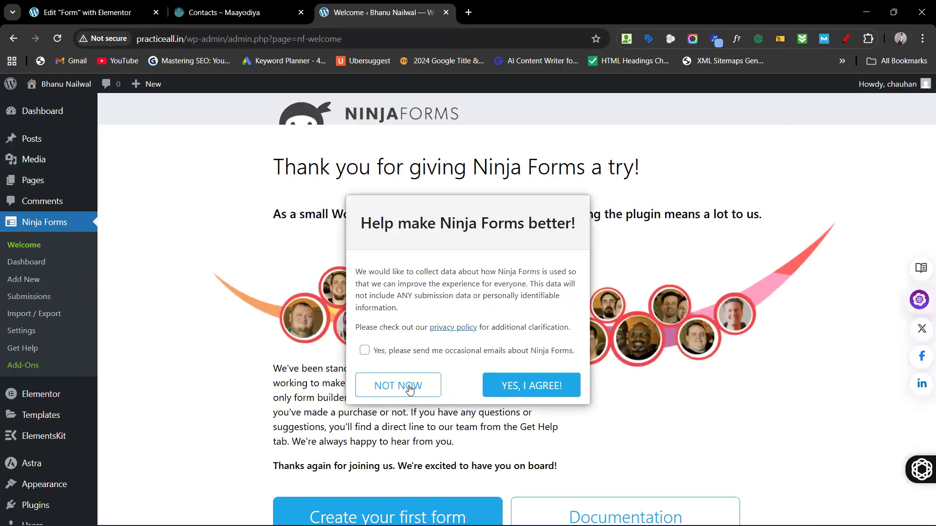
left_click(409, 388)
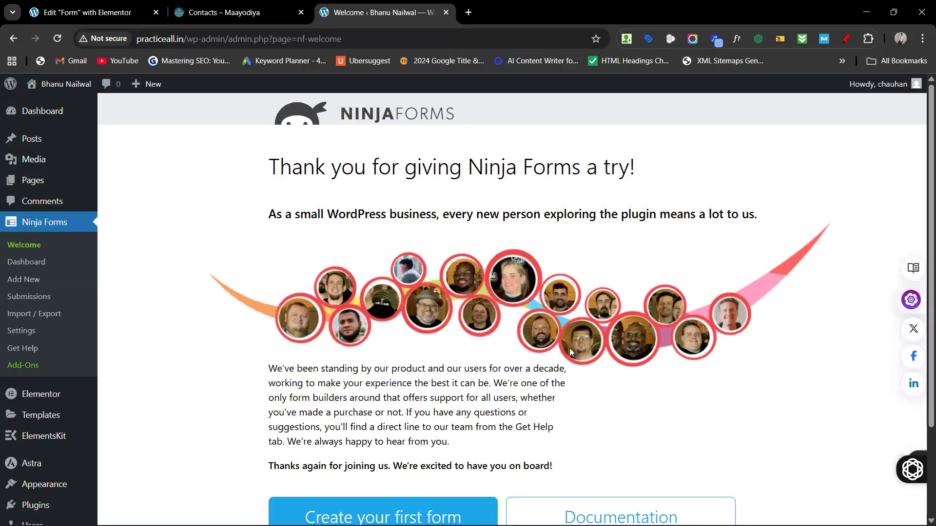
scroll(570, 350, "down", 2)
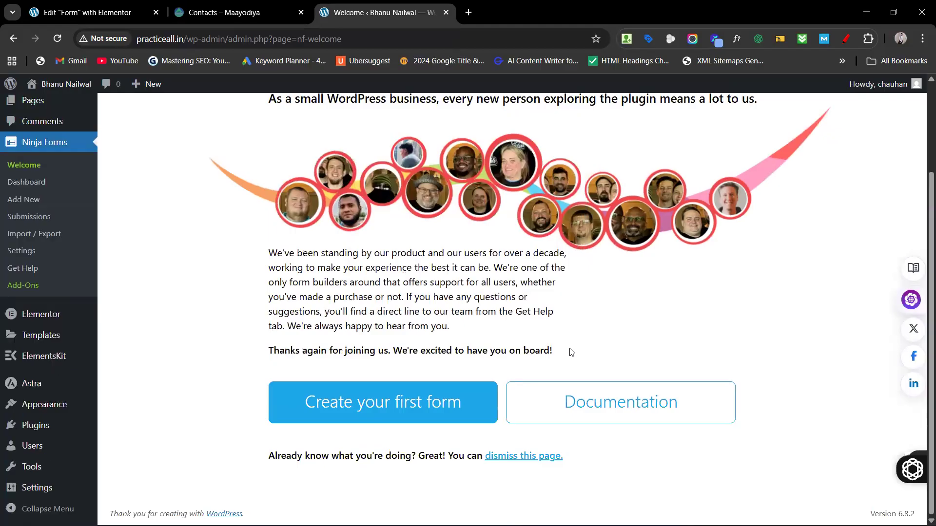
left_click(371, 413)
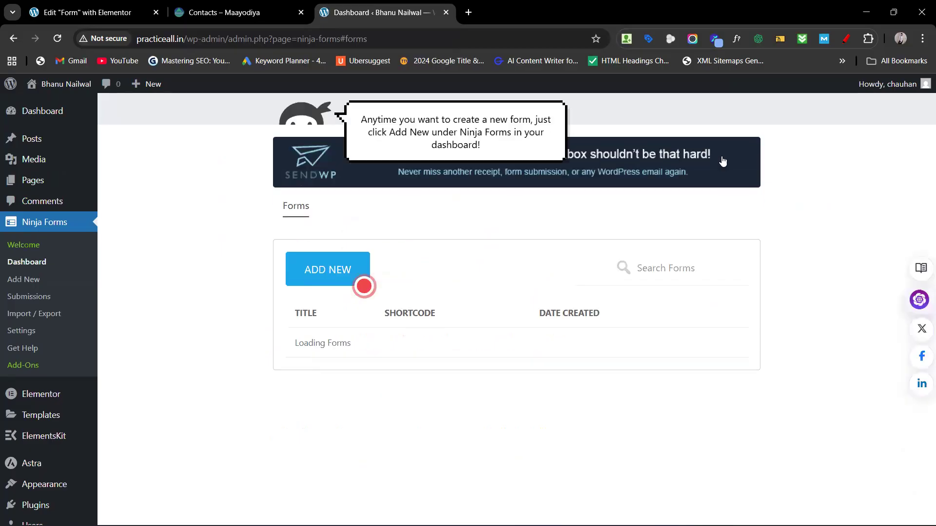
Step: Add a new form, look through the available templates, and start from the Blank Form template
left_click(322, 277)
scroll(466, 280, "down", 1)
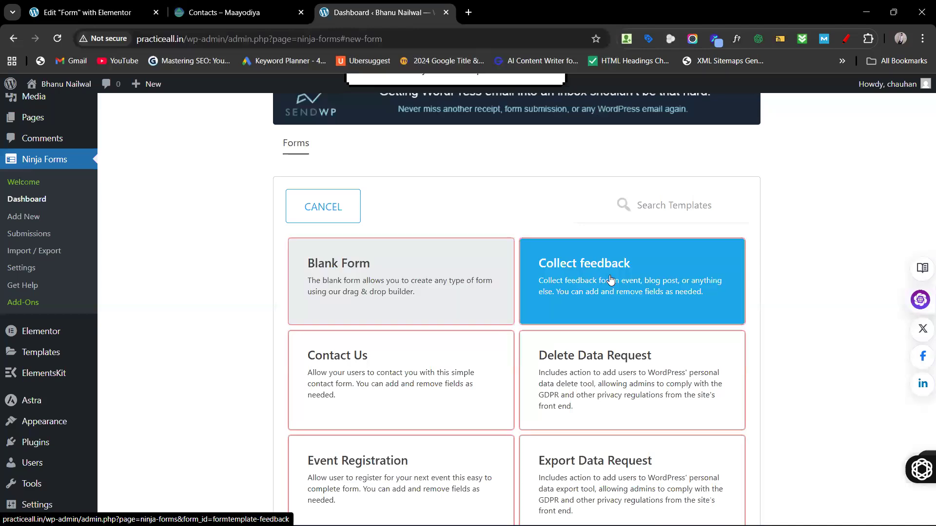
scroll(610, 279, "down", 1)
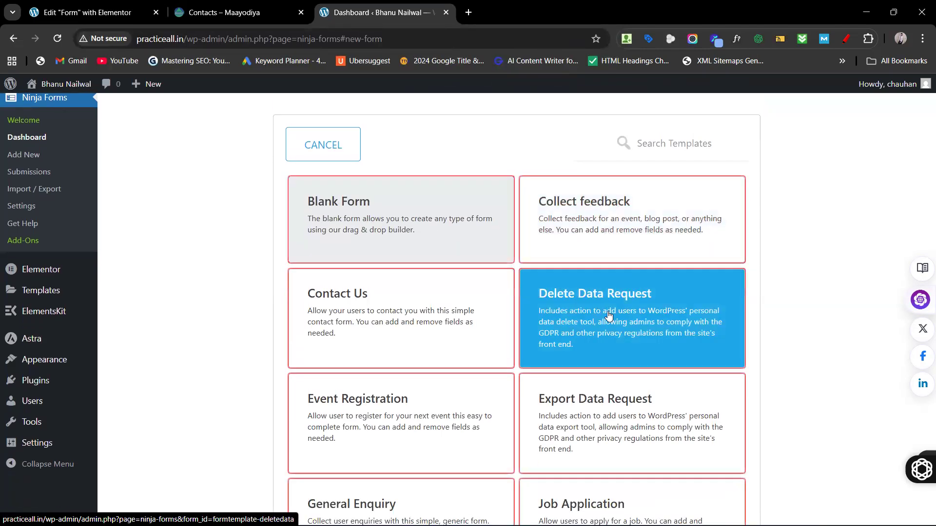
scroll(478, 357, "down", 2)
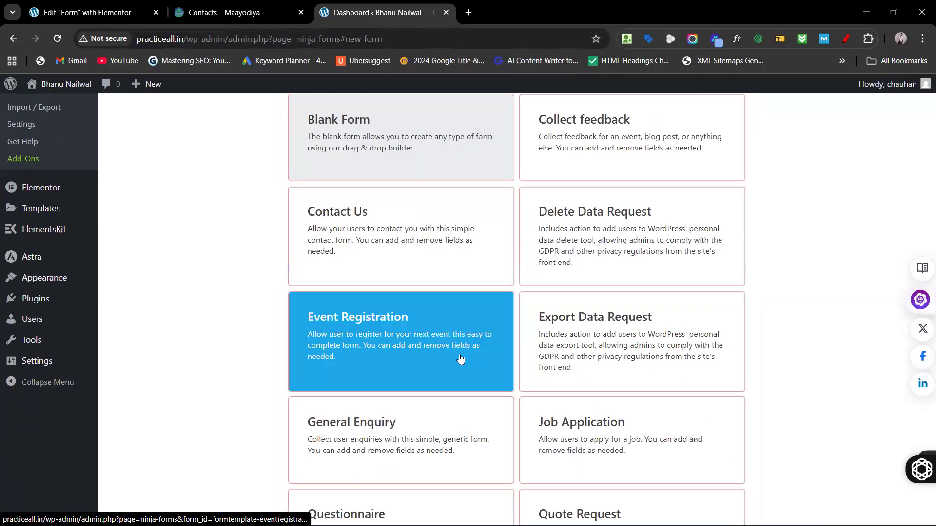
scroll(460, 359, "down", 1)
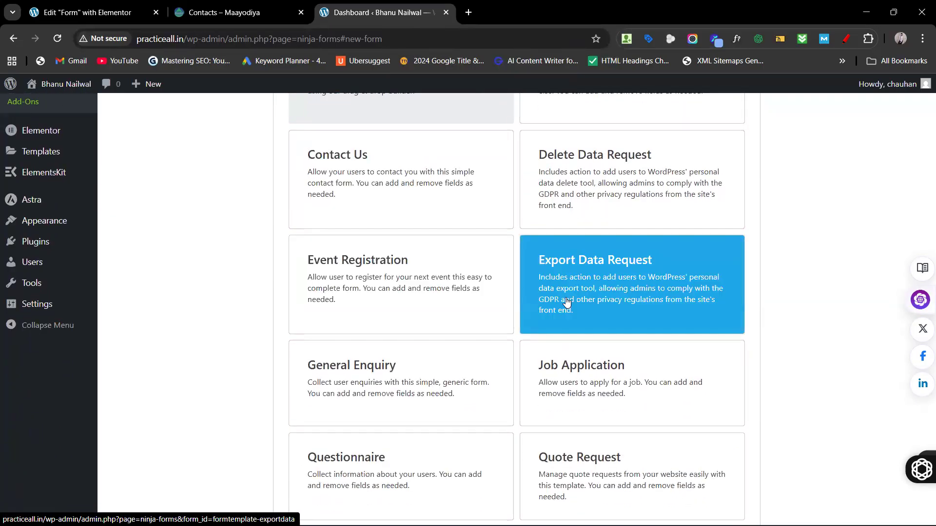
scroll(566, 301, "down", 4)
scroll(566, 301, "up", 4)
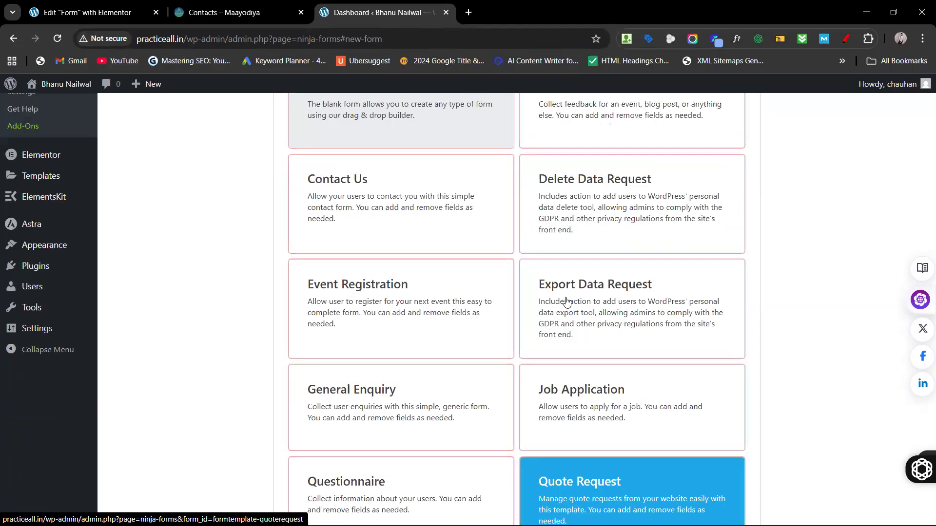
scroll(566, 301, "up", 1)
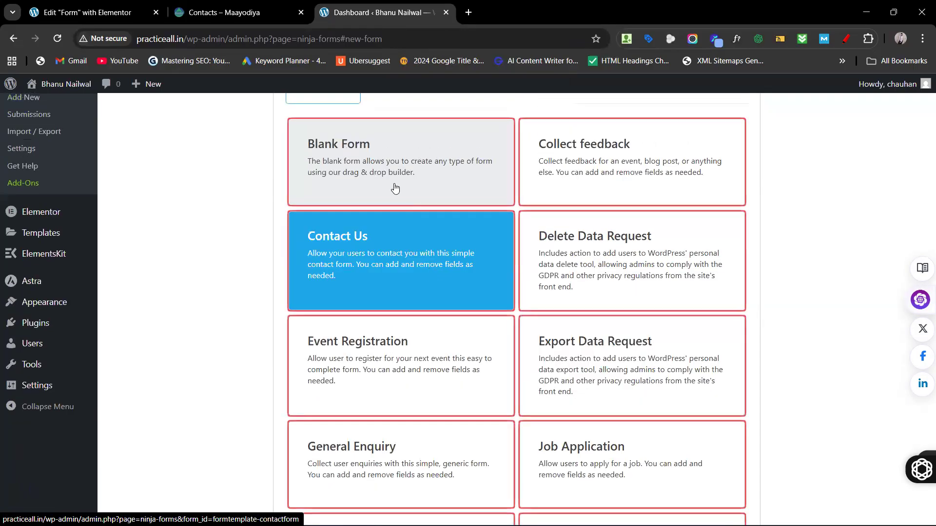
left_click(395, 188)
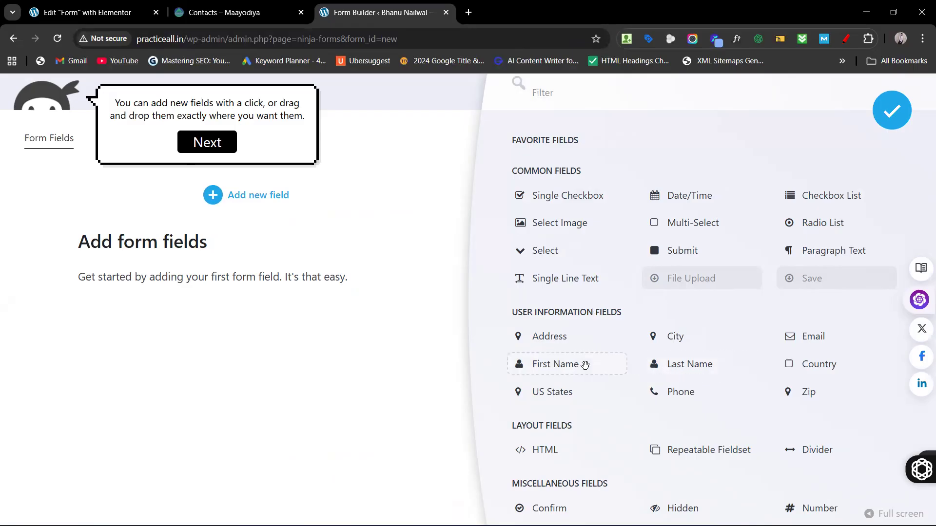
Step: Add a First Name field to the blank form and place a Last Name field below it
left_click_drag(564, 367, 105, 291)
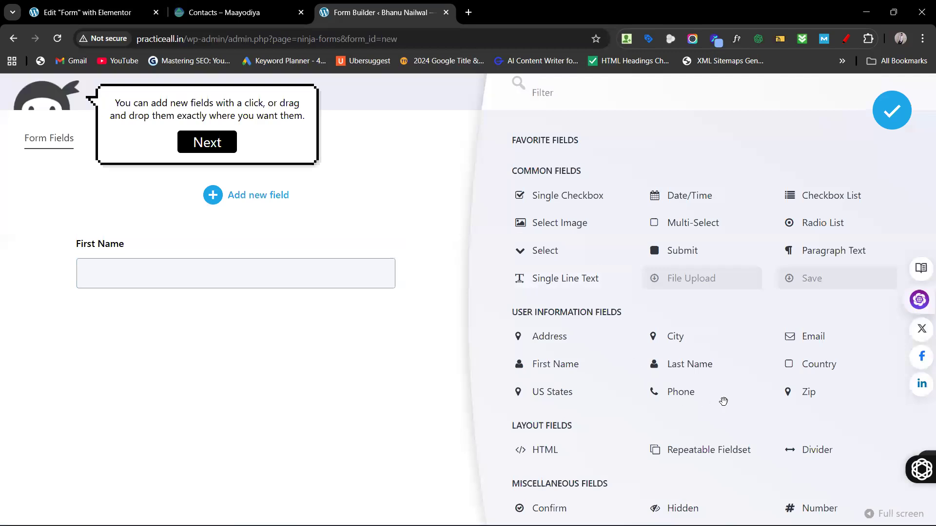
left_click_drag(654, 358, 315, 307)
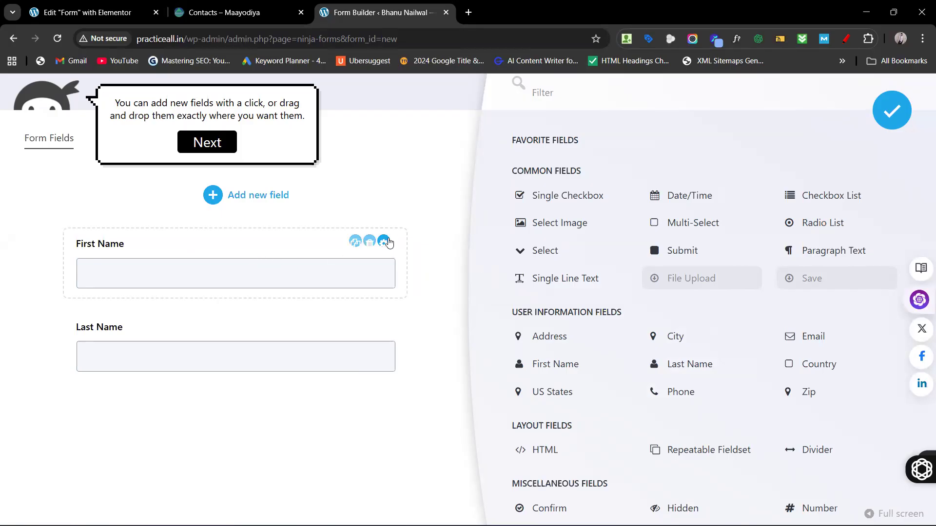
Step: Make the First Name field required and set its placeholder to "Enter Your Name"
left_click(384, 245)
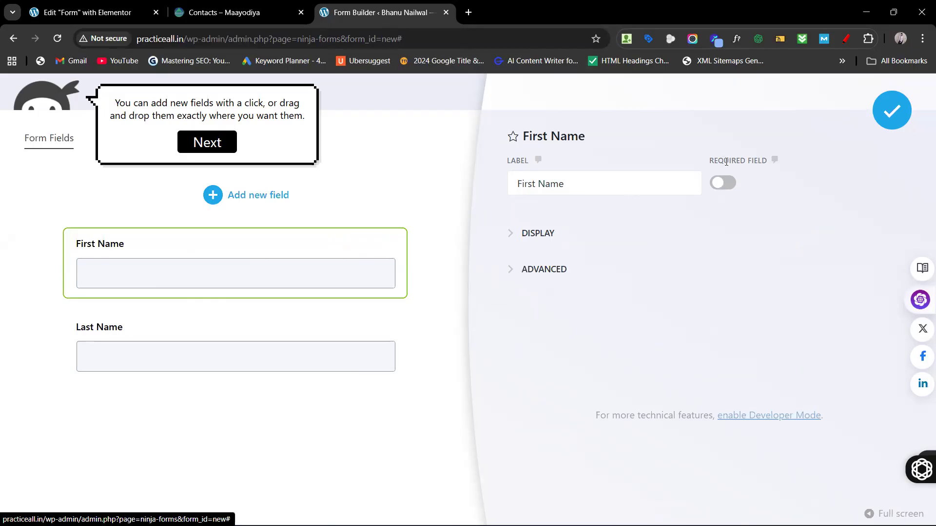
left_click(732, 183)
left_click(551, 242)
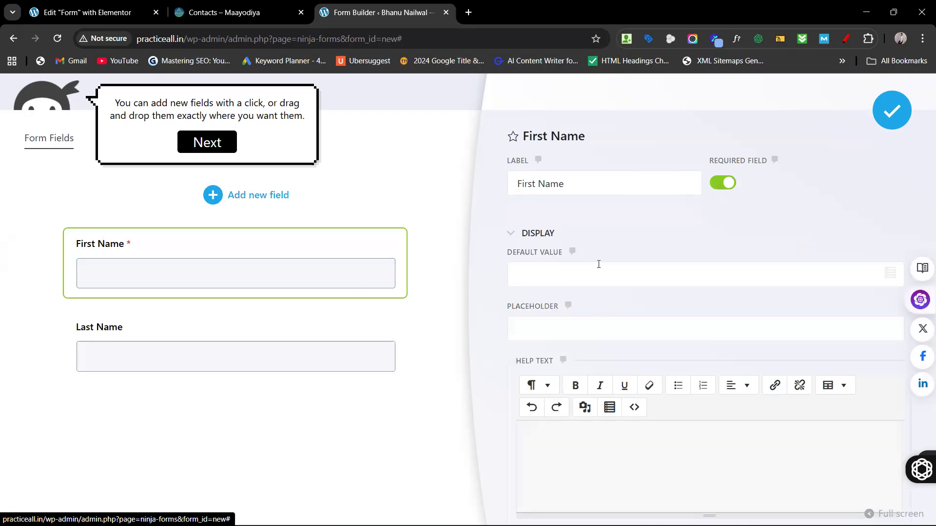
scroll(604, 293, "down", 1)
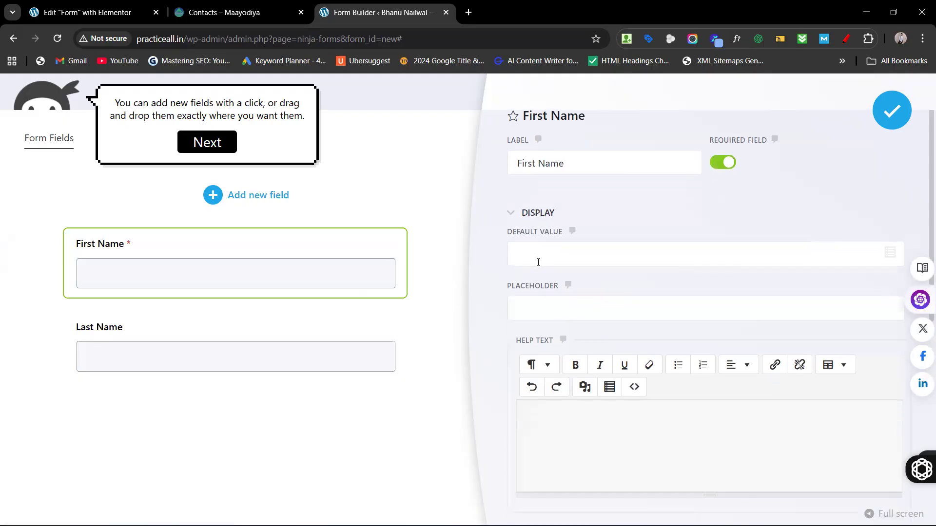
left_click(524, 312)
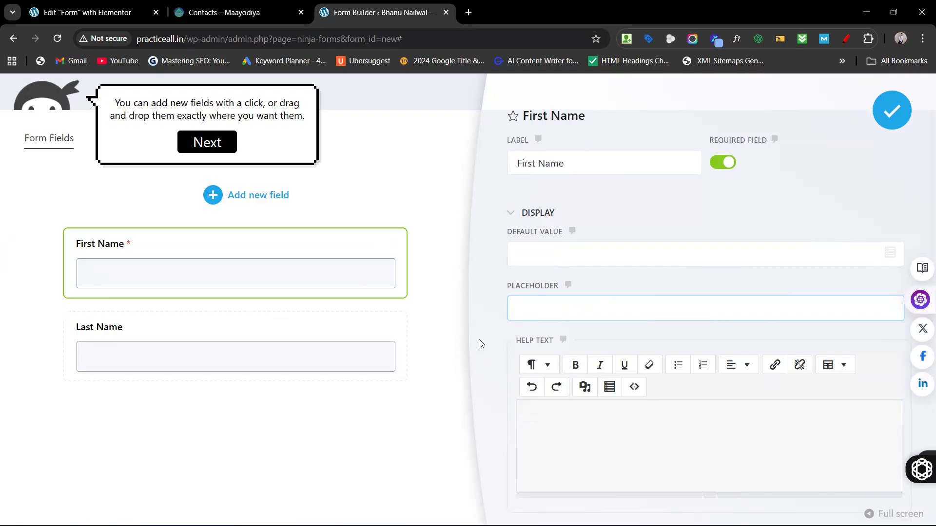
type("Enter")
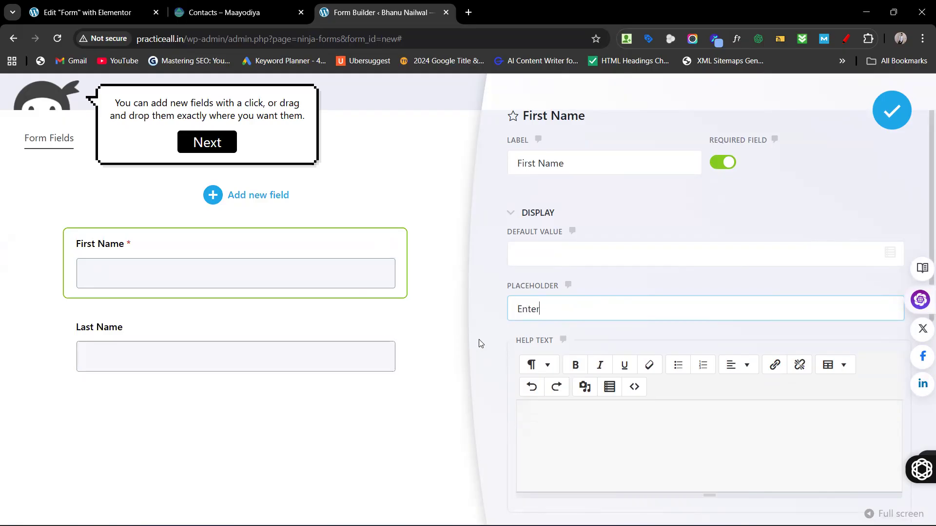
type(" Your Name")
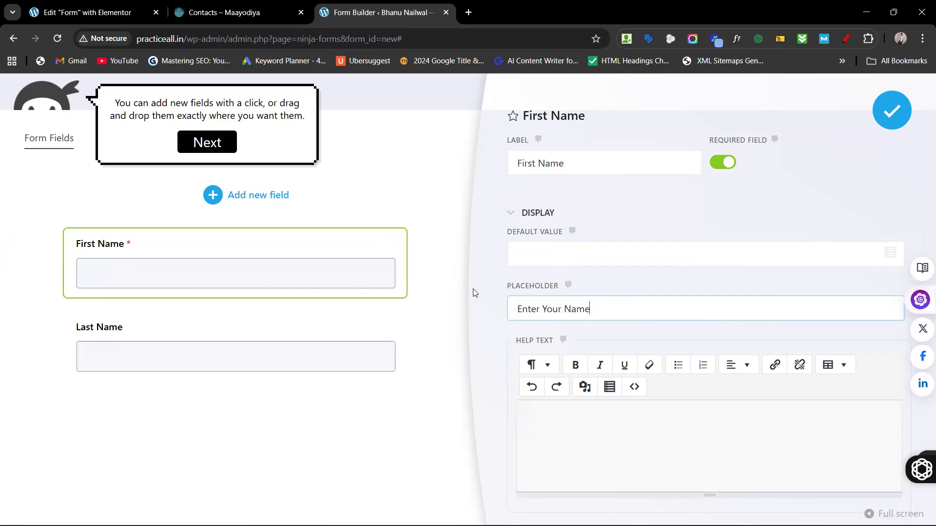
Step: Check the First Name field's description and advanced settings, and return to the form's field list
scroll(636, 288, "down", 4)
scroll(635, 289, "down", 4)
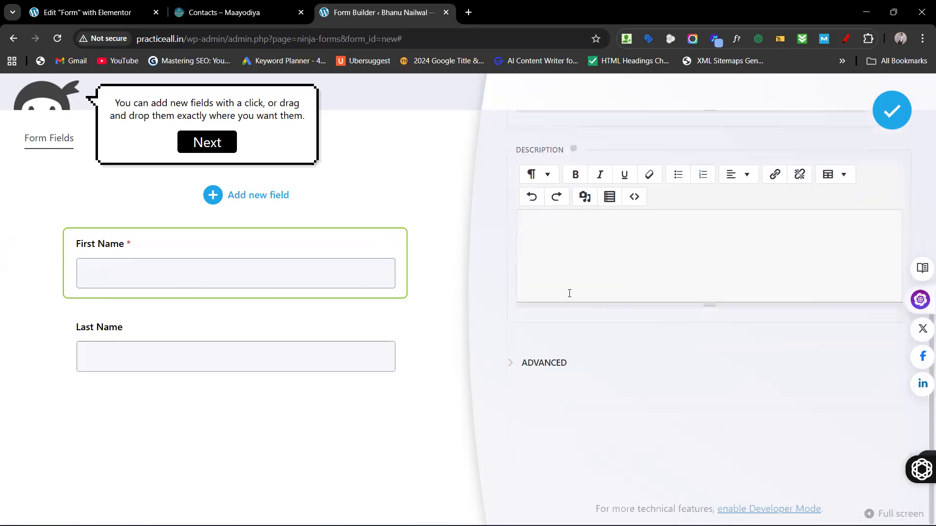
left_click(536, 363)
scroll(598, 360, "down", 1)
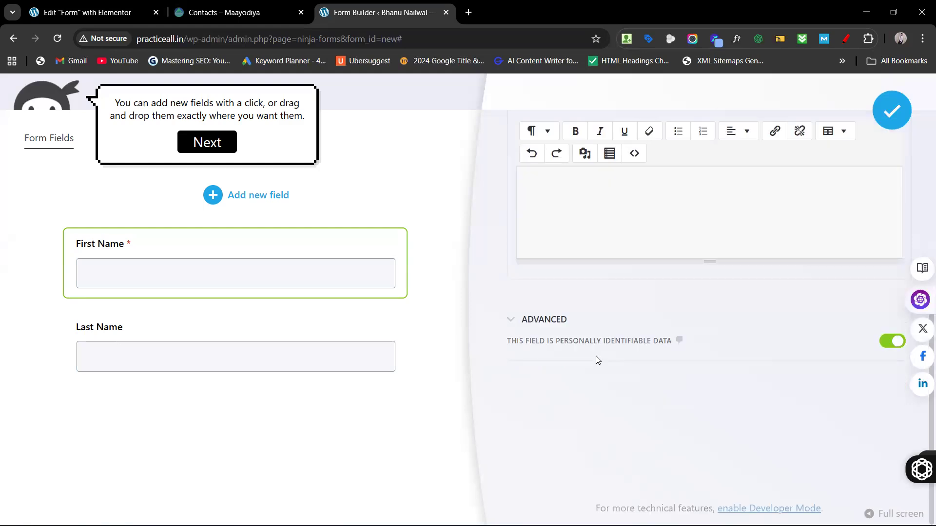
scroll(641, 341, "up", 8)
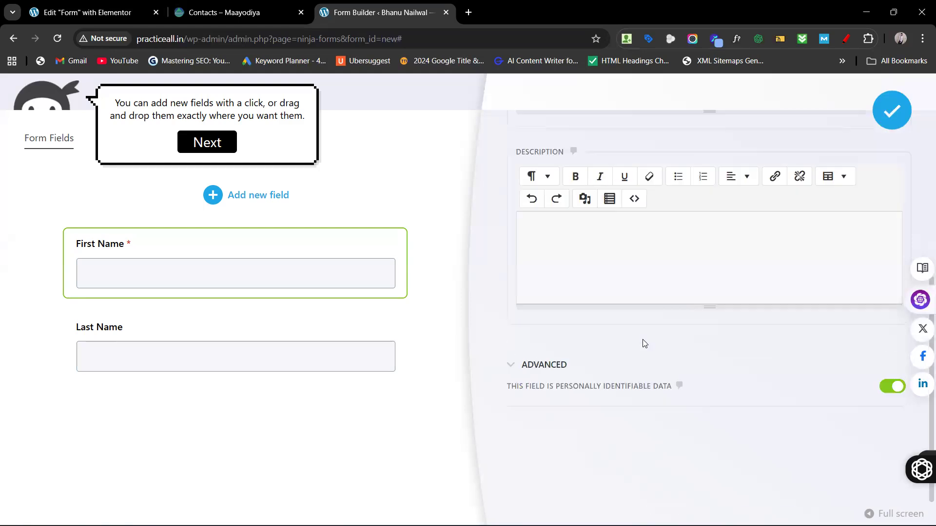
left_click(890, 113)
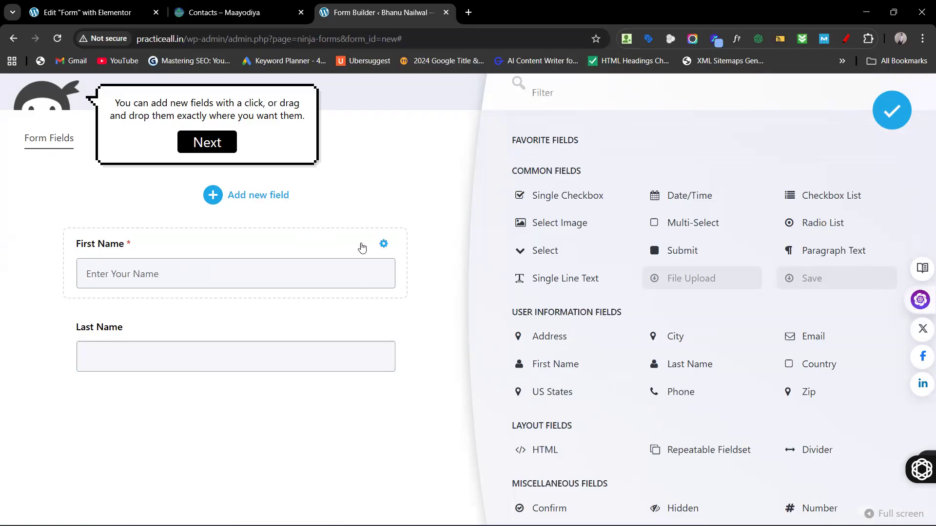
Step: Clear the First Name field's label and apply the change to the form
left_click(383, 244)
left_click(661, 190)
key("BackSpace")
key("BackSpace")
key("BackSpace")
key("BackSpace")
key("BackSpace")
key("BackSpace")
key("BackSpace")
key("BackSpace")
key("BackSpace")
key("BackSpace")
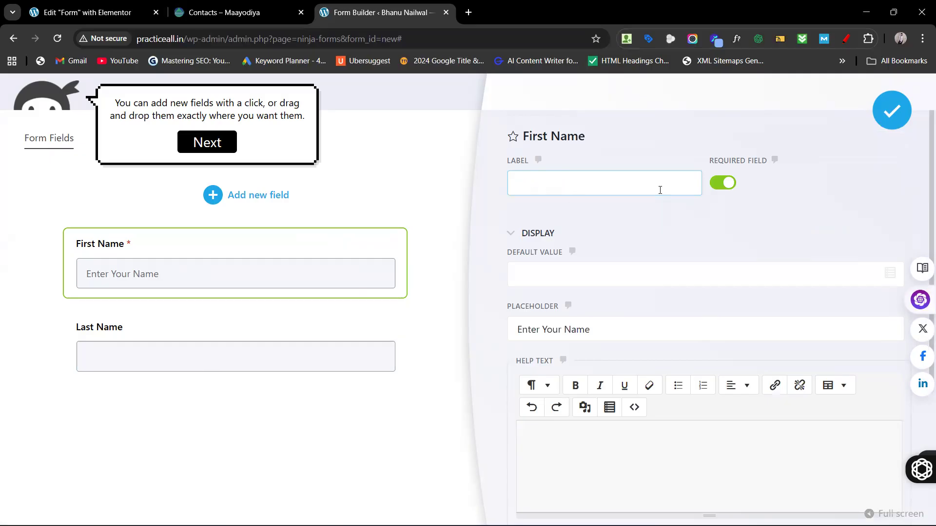
left_click(880, 119)
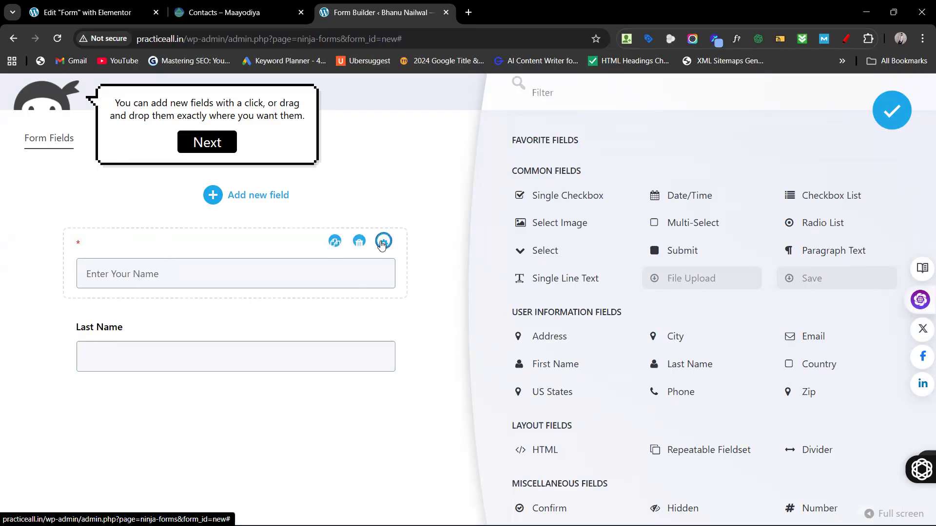
Step: Restore the label "First Name" on the unlabelled first field
left_click(383, 241)
left_click(565, 189)
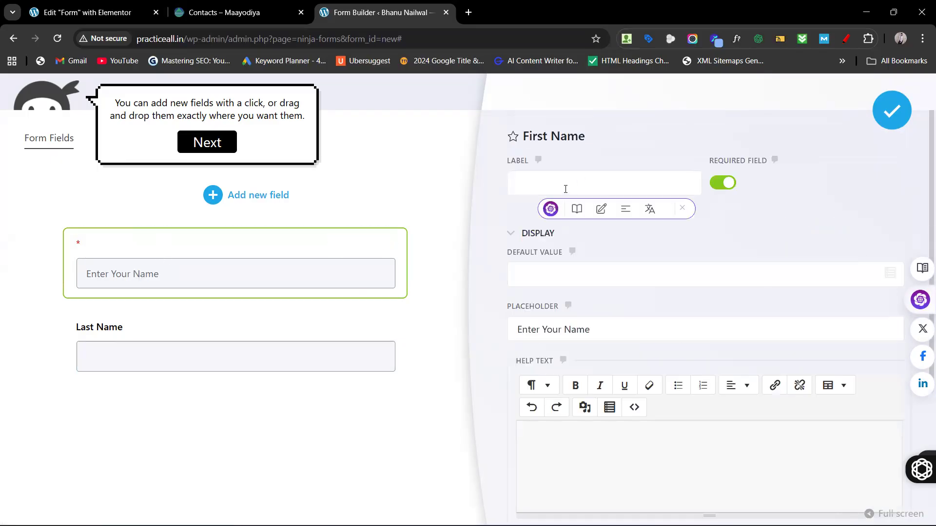
type("First Name")
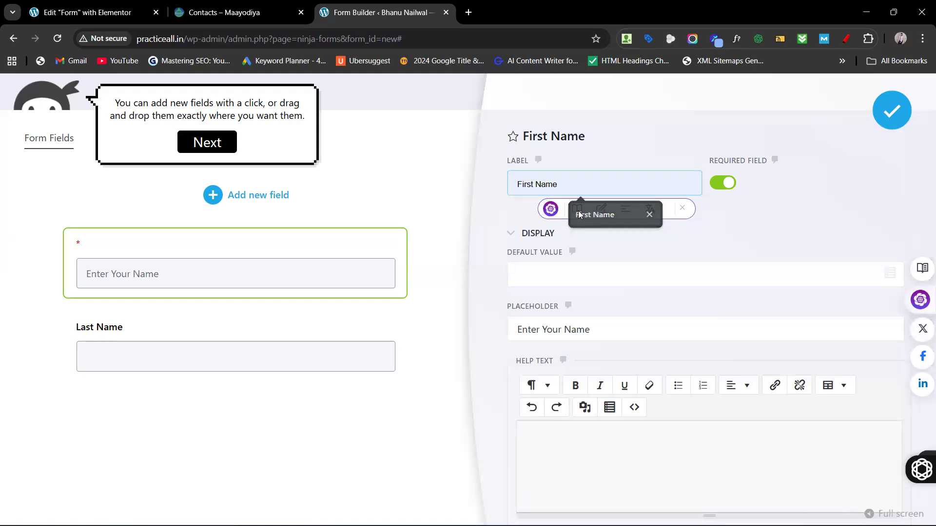
left_click(898, 118)
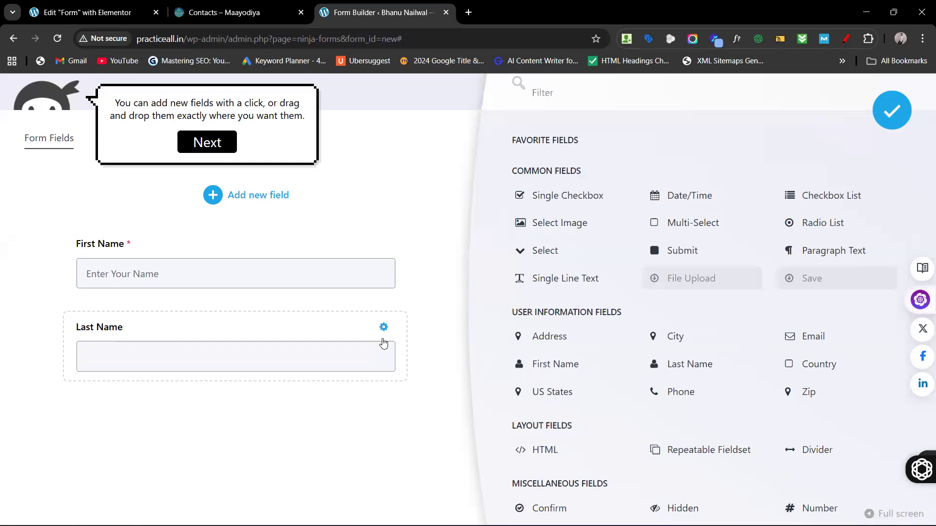
Step: Make the Last Name field required and set its placeholder to "Enter Your Last Name"
left_click(383, 327)
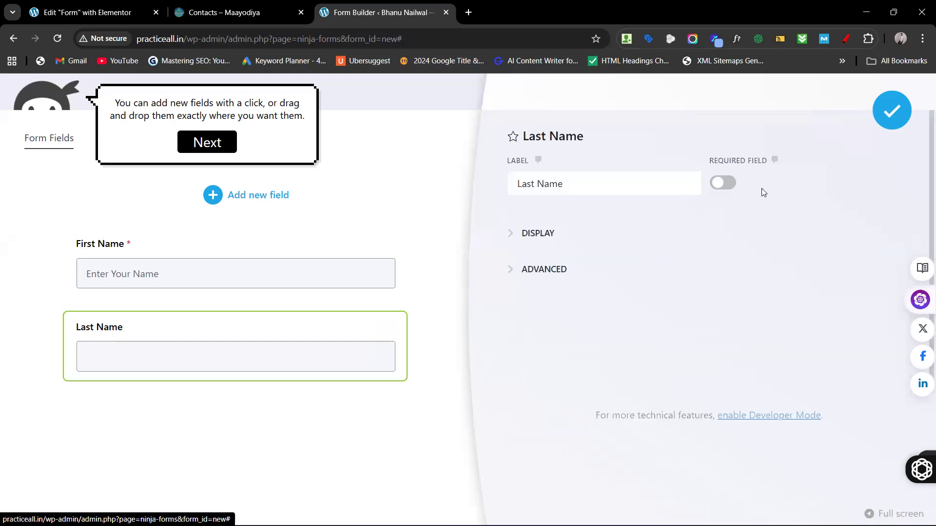
left_click(730, 188)
left_click(523, 238)
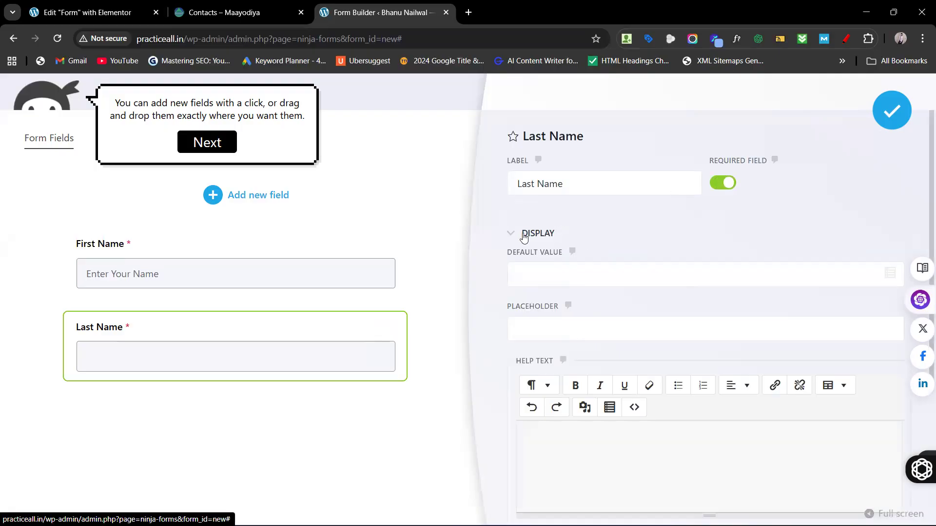
left_click(536, 330)
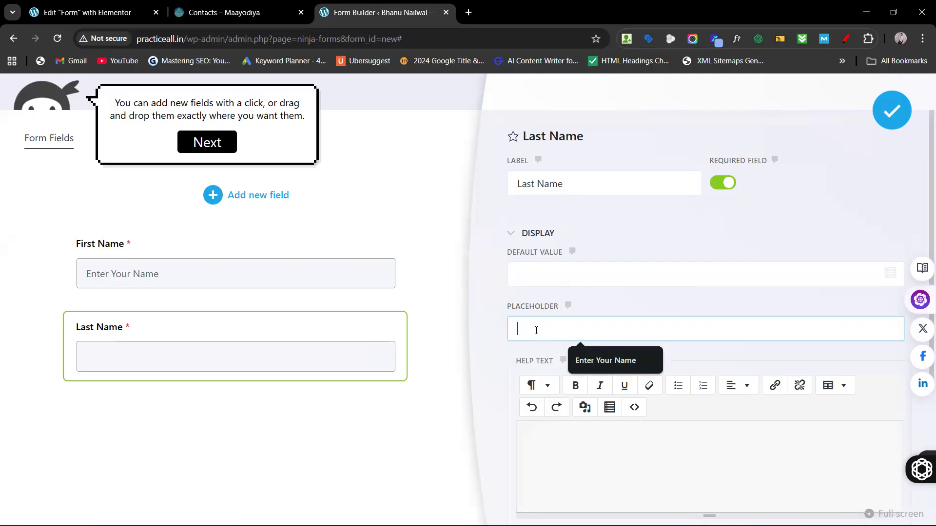
left_click(589, 357)
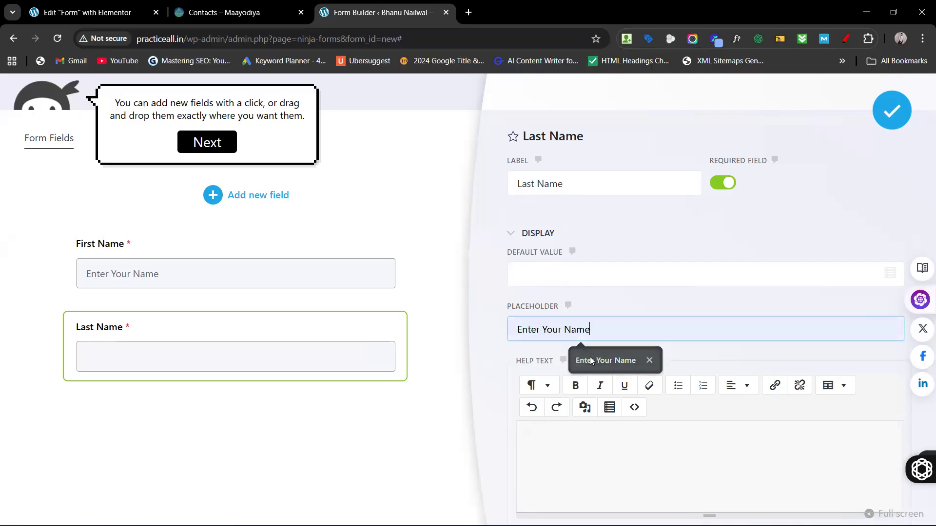
left_click(564, 332)
type("Last")
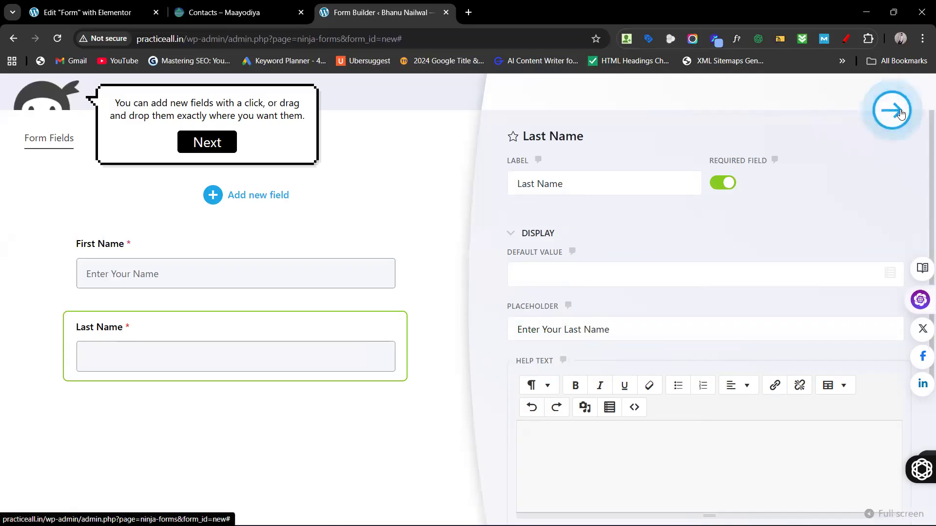
left_click(891, 111)
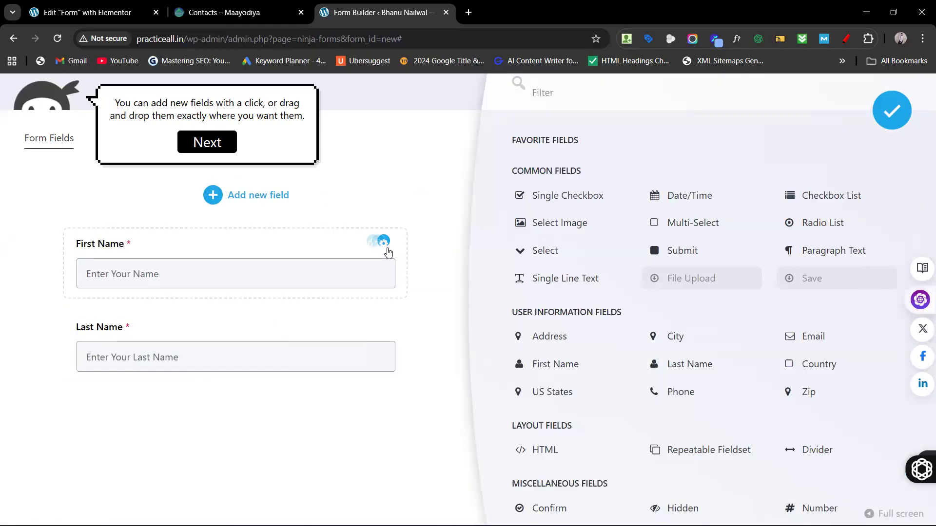
Step: Change the First Name field's placeholder to "Enter Your First Name"
left_click(384, 243)
left_click(539, 185)
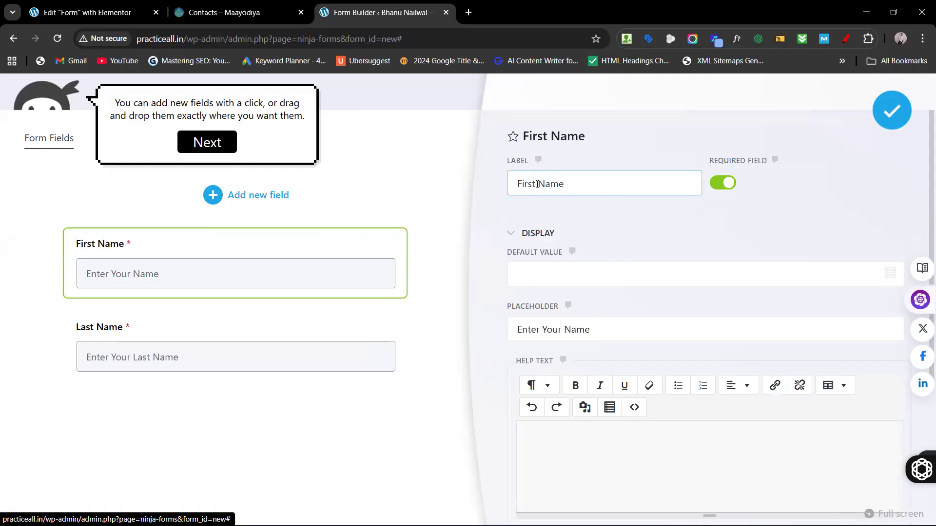
left_click(565, 328)
type("First")
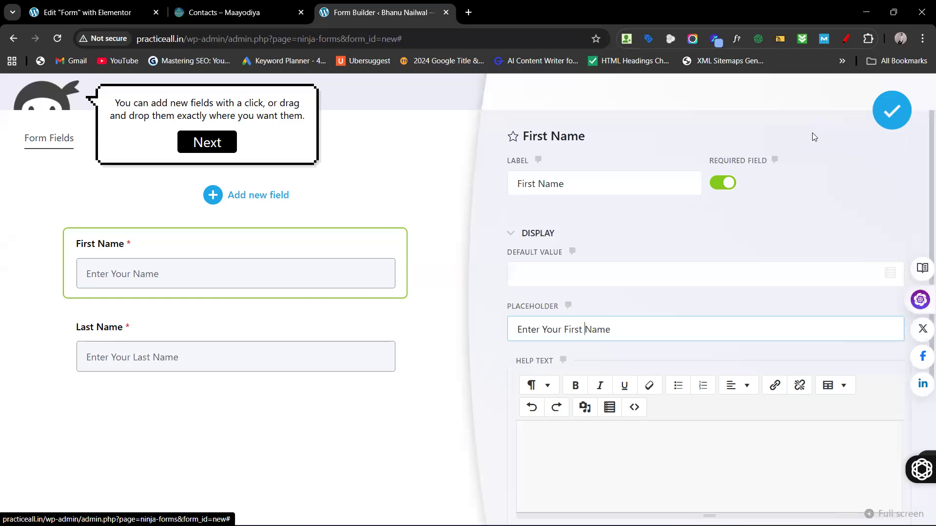
left_click(892, 109)
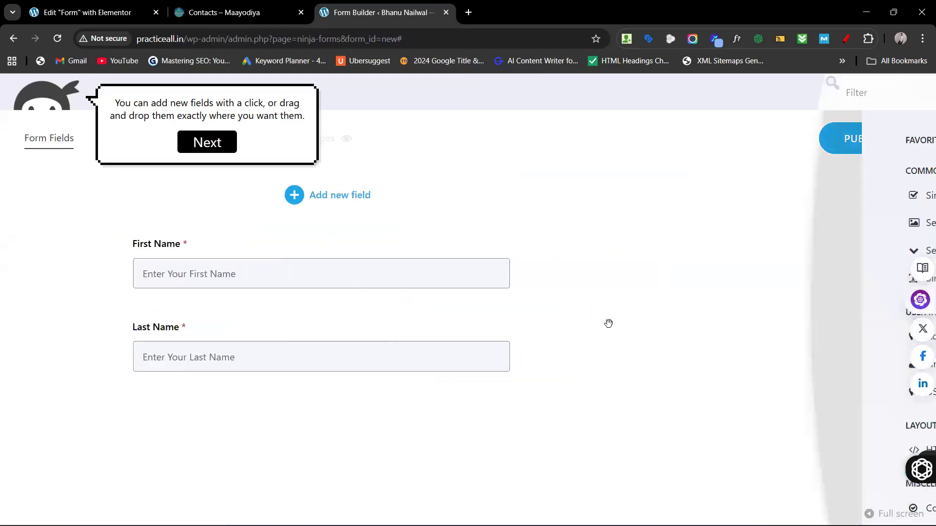
Step: Add a Checkbox List field below Last Name, label it "Country" and make it required
scroll(639, 276, "down", 2)
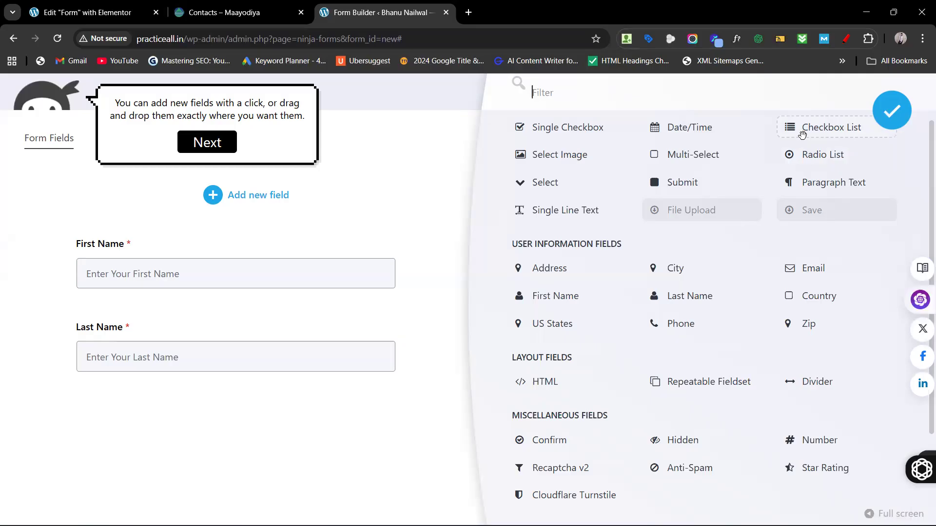
left_click(802, 132)
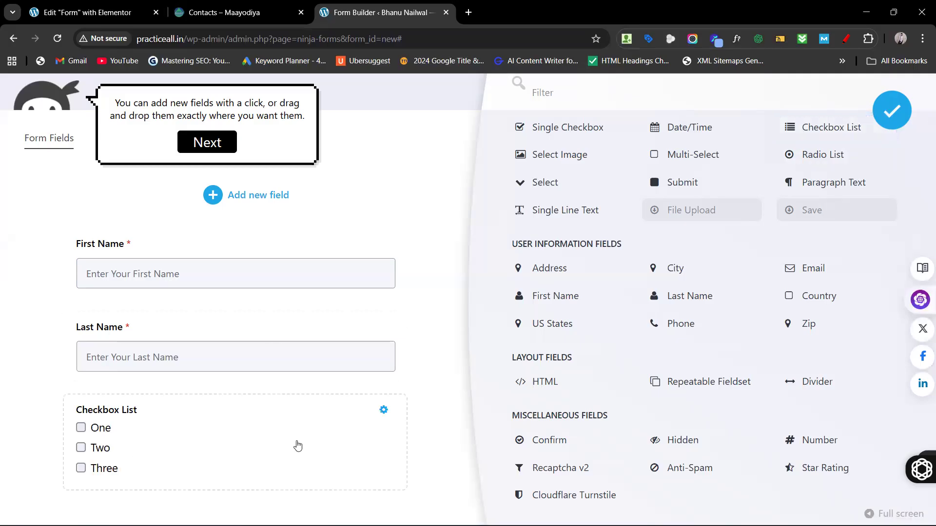
left_click(383, 408)
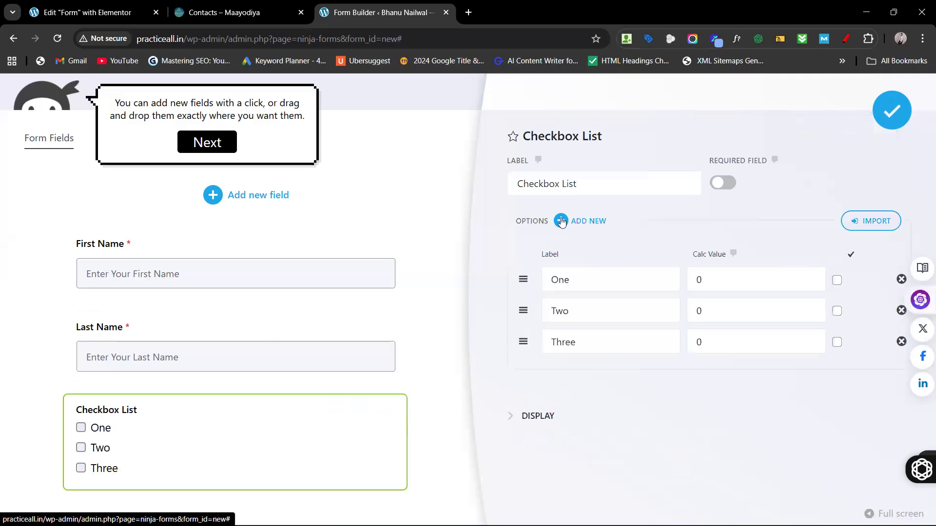
triple_click(587, 188)
type("Cou")
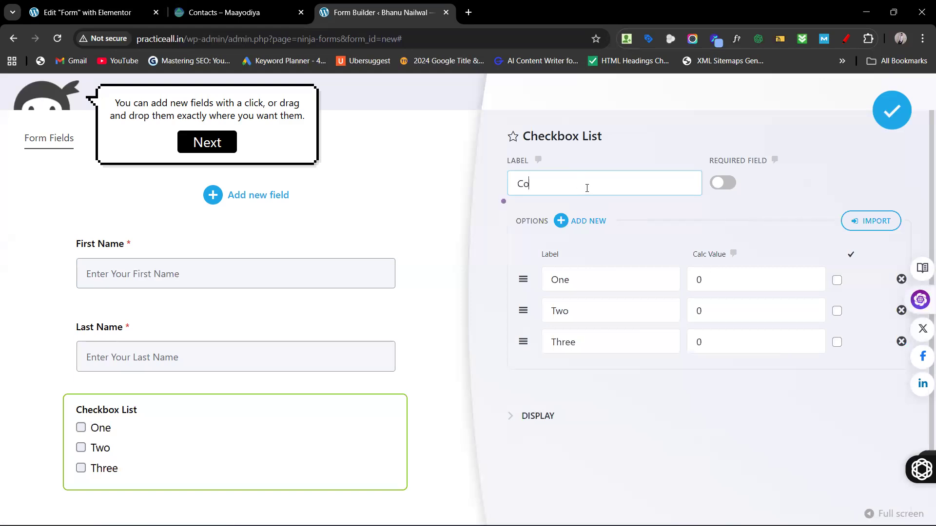
type("ntry")
left_click(721, 187)
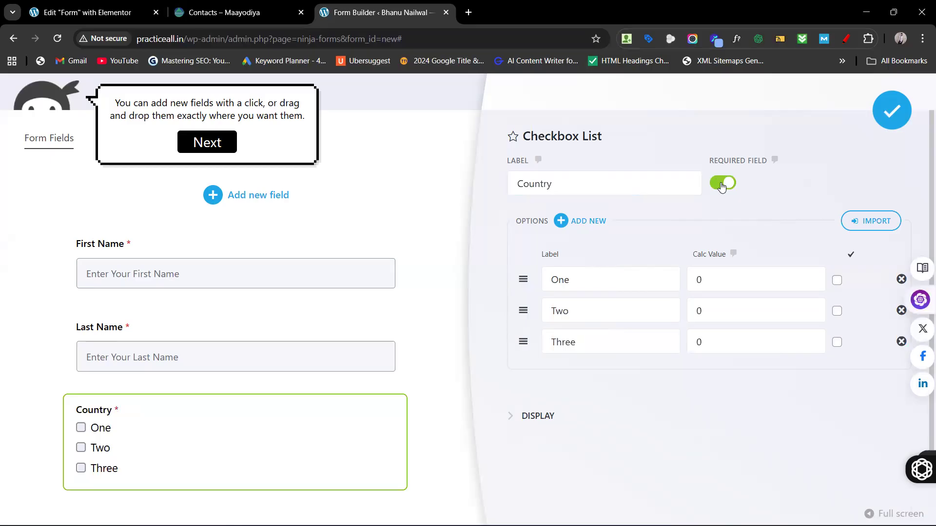
Step: Rename the Country list's three options to India, Dubai and Germani, and apply the field settings
left_click(596, 283)
key("BackSpace")
key("BackSpace")
key("BackSpace")
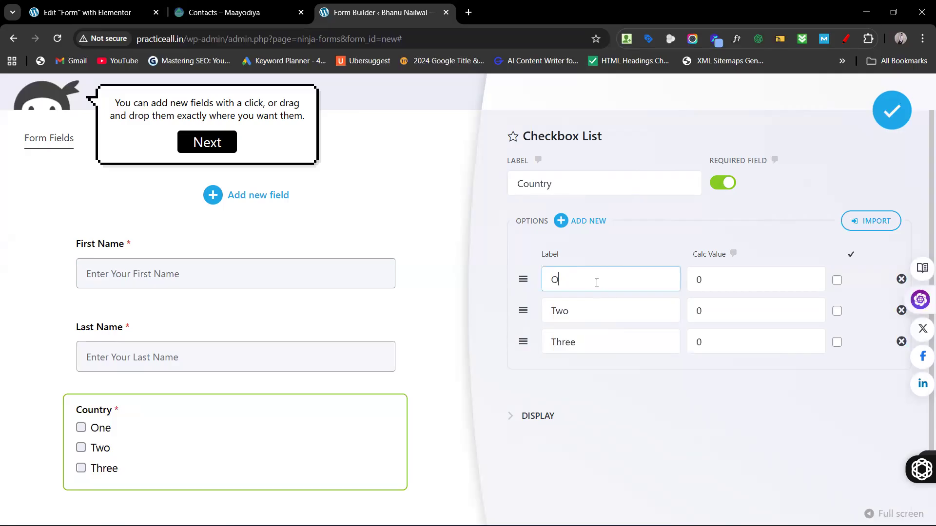
type("India")
left_click(595, 307)
double_click(595, 307)
type("Dubai")
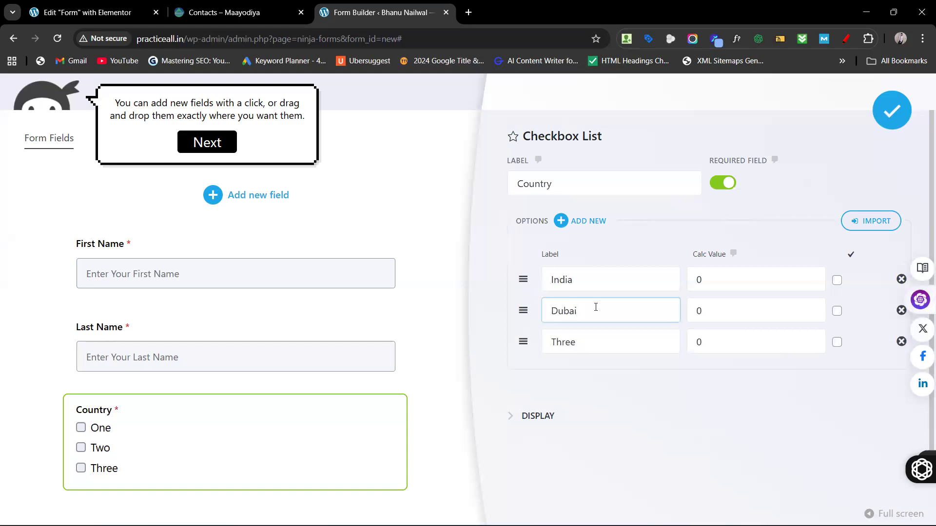
left_click(590, 350)
double_click(590, 351)
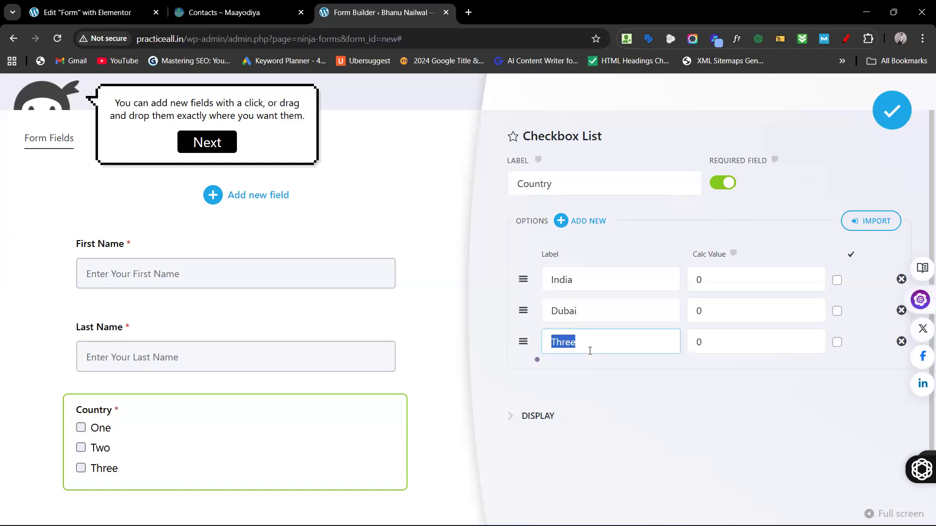
type("Germani")
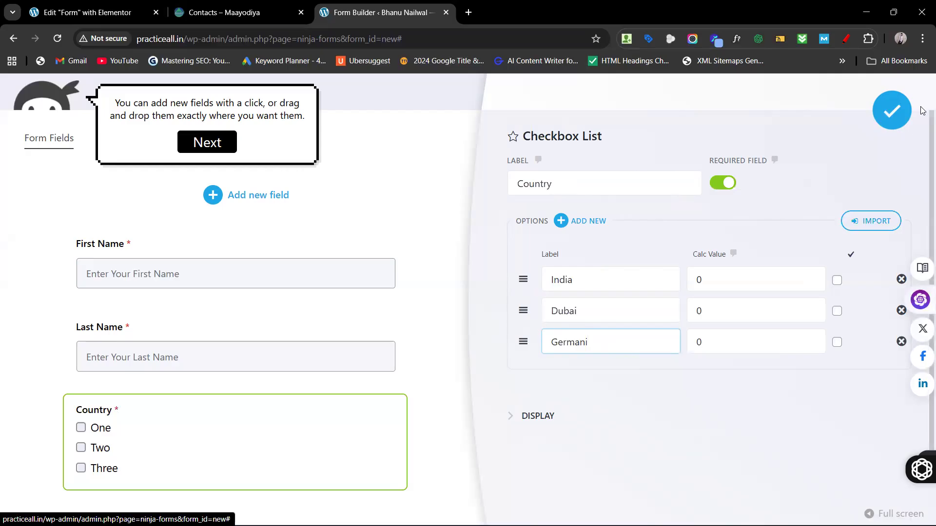
left_click(892, 110)
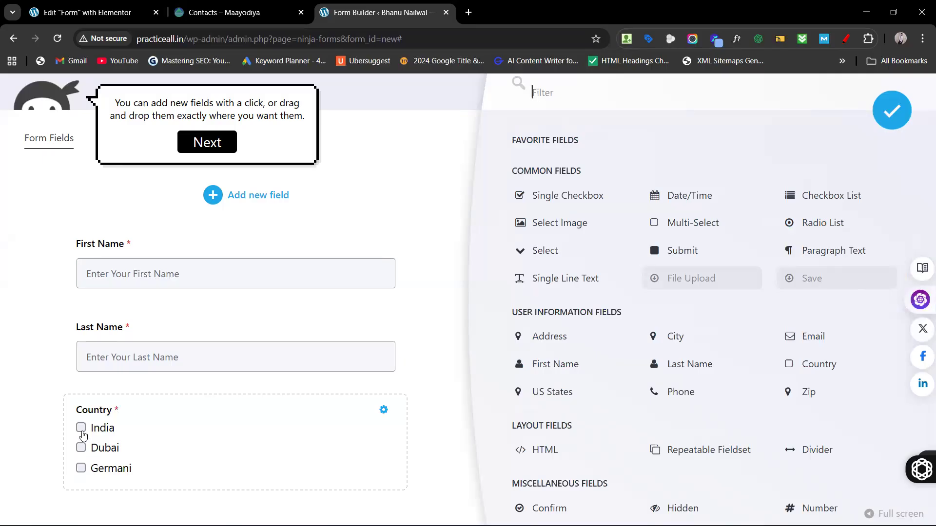
Step: Add a Radio List field below Country, label it "Gender" and make it required
left_click(83, 435)
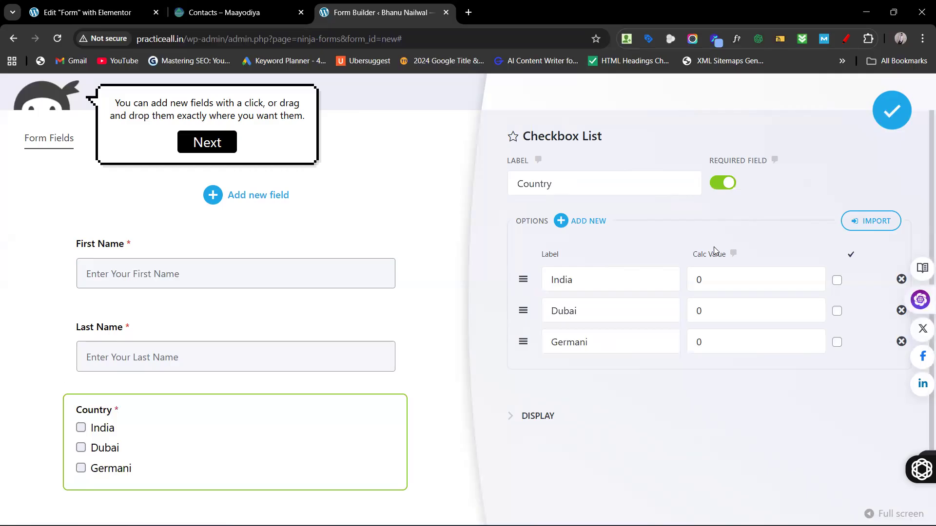
left_click(885, 111)
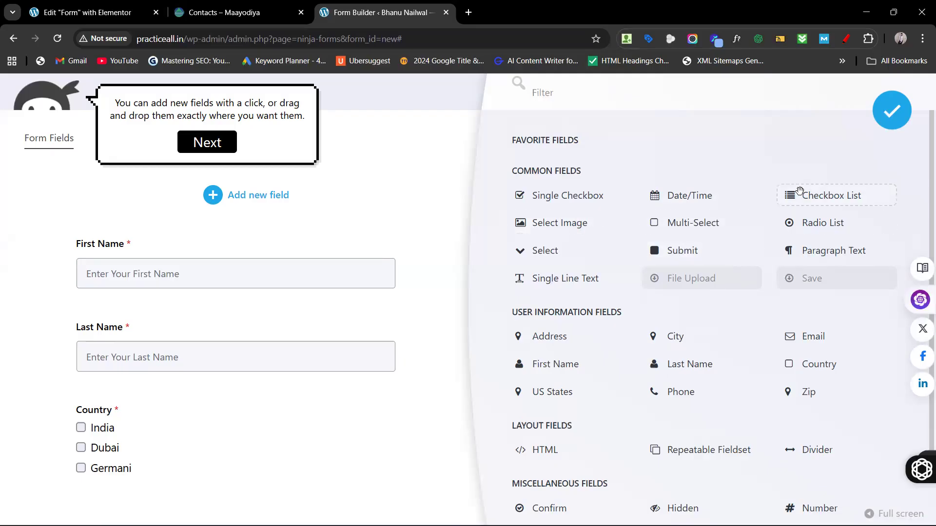
left_click(787, 223)
scroll(257, 422, "down", 2)
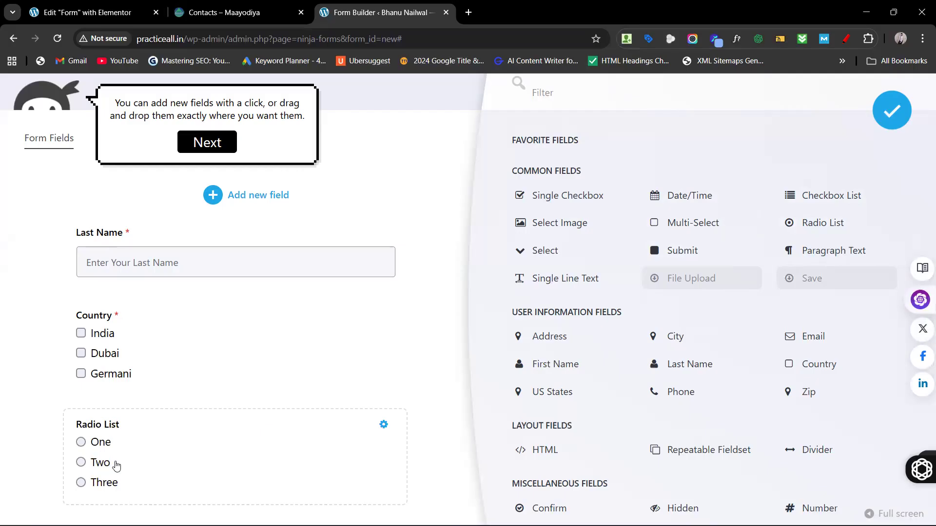
left_click(384, 425)
left_click(583, 178)
key("ctrl+a")
type("G")
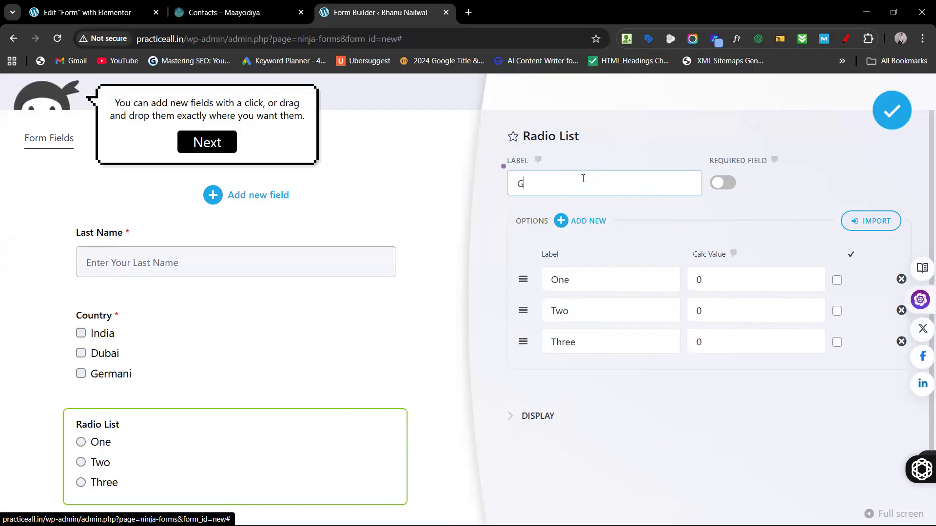
type("ender")
left_click(731, 187)
Step: Rename the Gender list's three options to Male, Female and Others, and apply the field settings
left_click(619, 275)
key("ctrl+a")
type("Male")
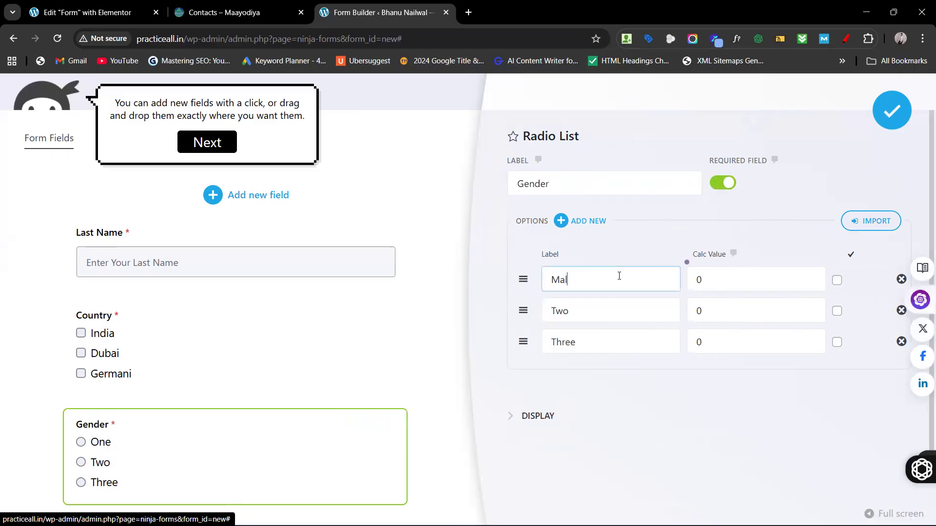
left_click(589, 319)
key("ctrl+a")
type("Female")
left_click(577, 344)
key("ctrl+a")
type("Others")
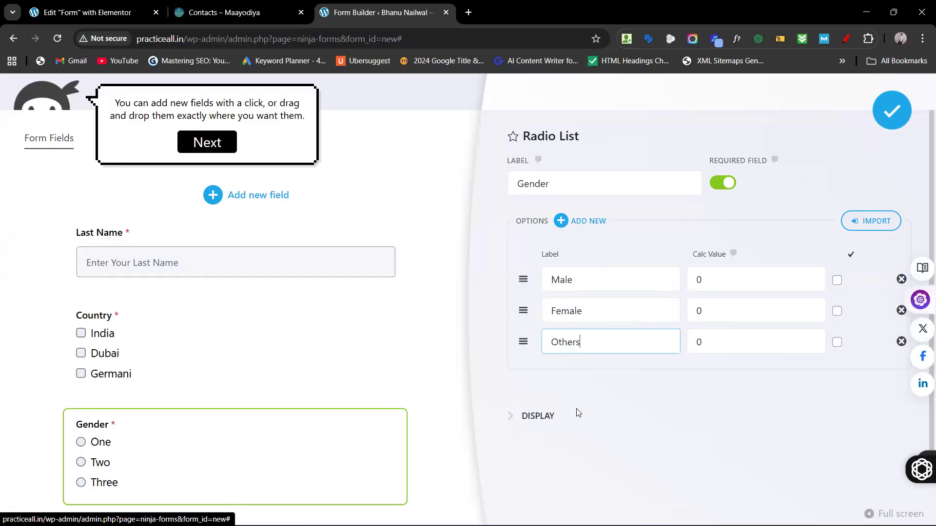
left_click(887, 120)
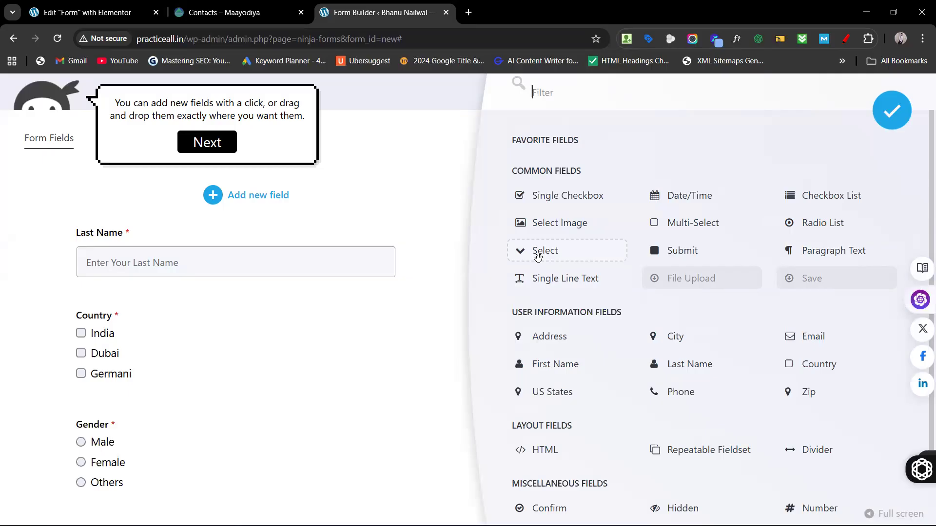
Step: Add a Select field below Gender, label it "Country Code" and make it required
left_click(537, 257)
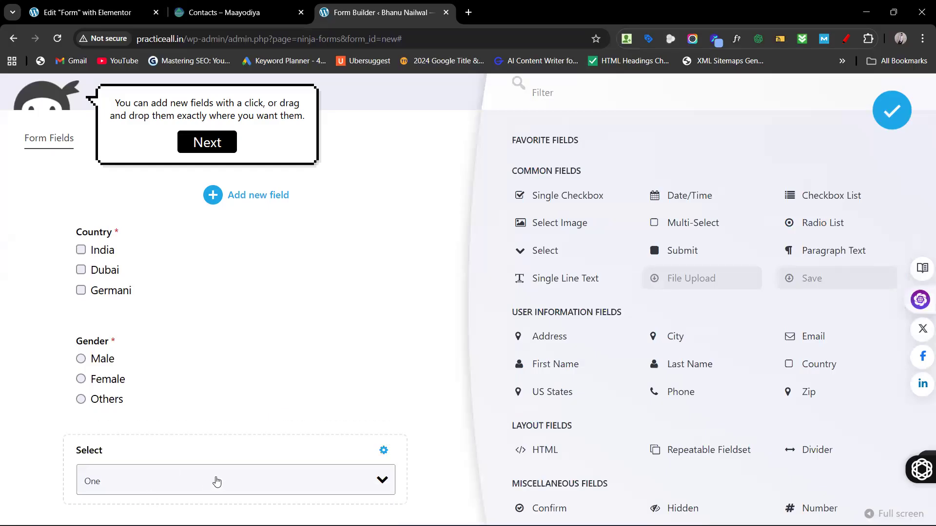
left_click(217, 481)
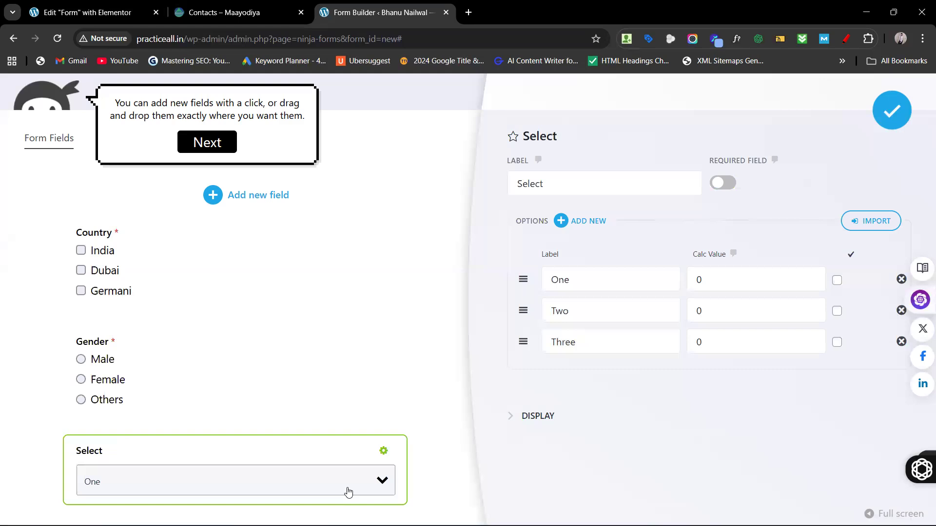
left_click(611, 272)
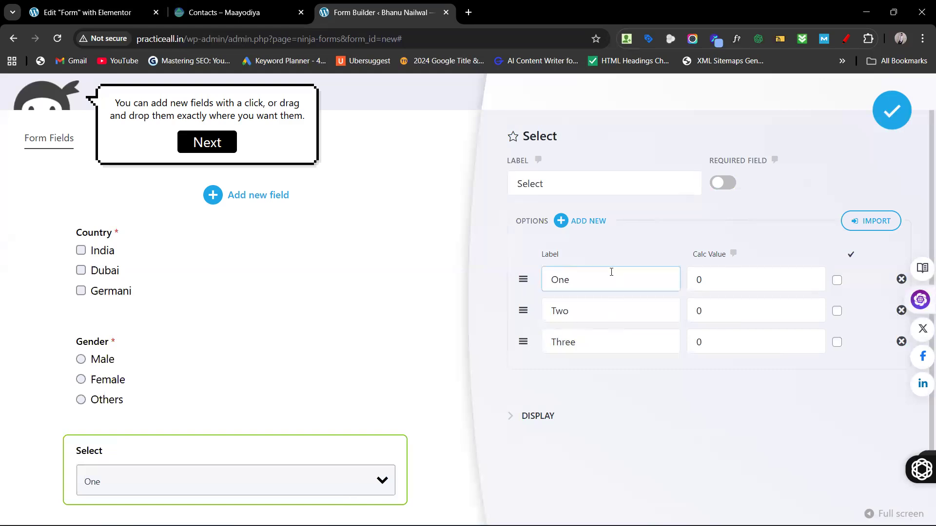
left_click(571, 192)
key("BackSpace")
key("BackSpace")
key("BackSpace")
key("BackSpace")
key("BackSpace")
key("BackSpace")
type("Co")
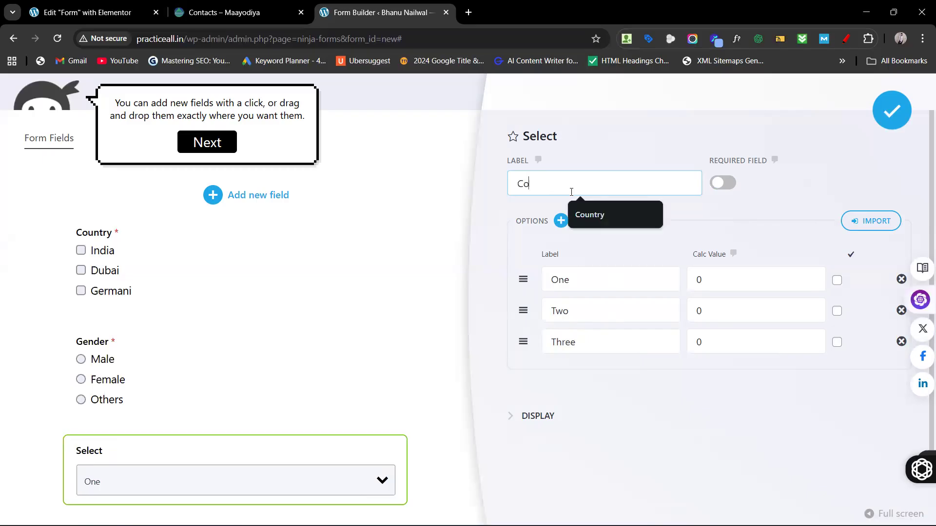
type("untry Code")
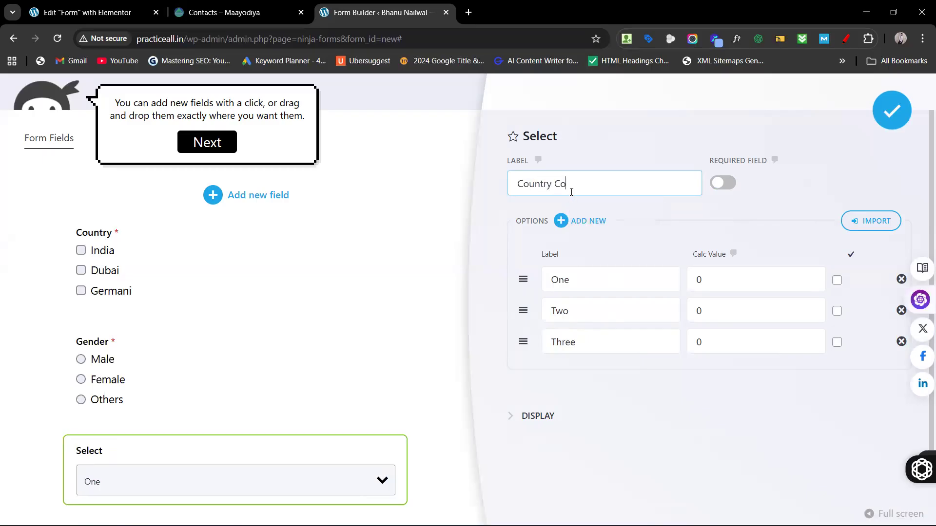
left_click(723, 183)
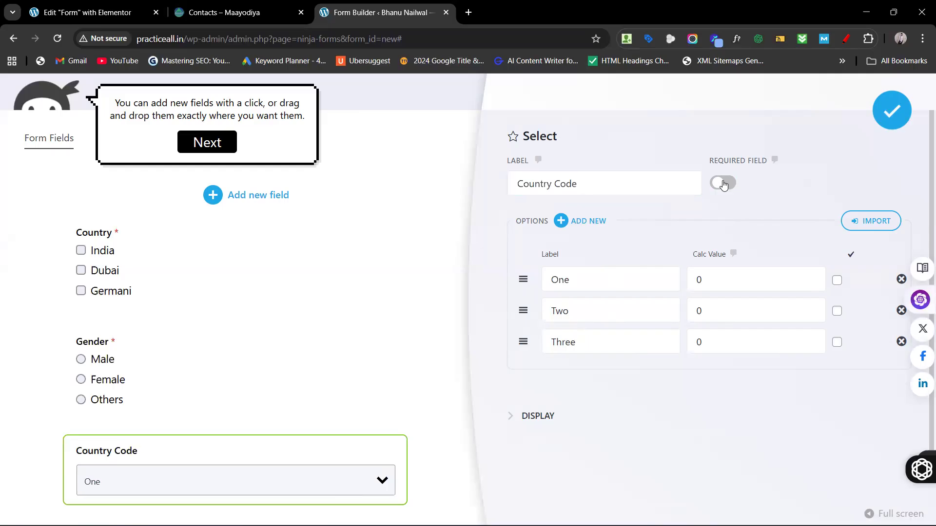
Step: Rename the Country Code field's three options to +91, +111 and +911, and apply the field settings
left_click(559, 287)
double_click(560, 287)
type("+91")
left_click(576, 318)
double_click(577, 319)
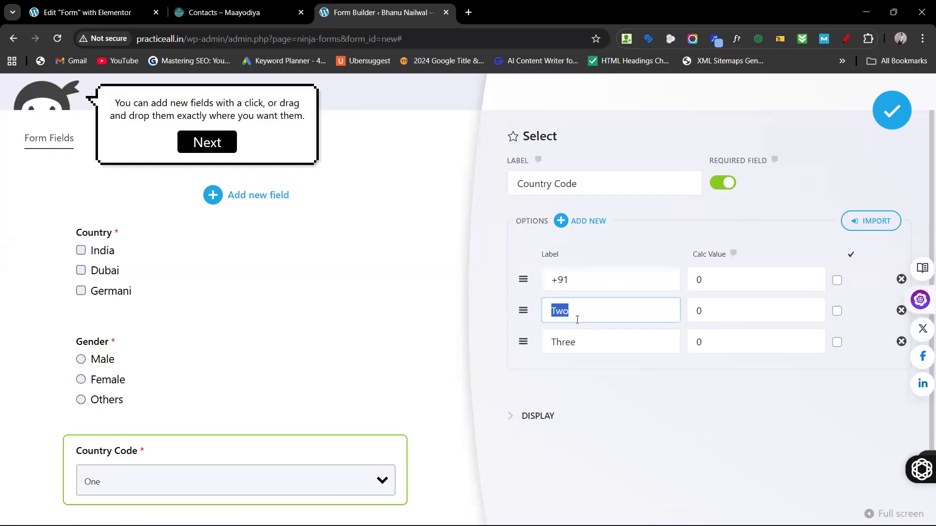
type("+111")
left_click(571, 345)
double_click(571, 346)
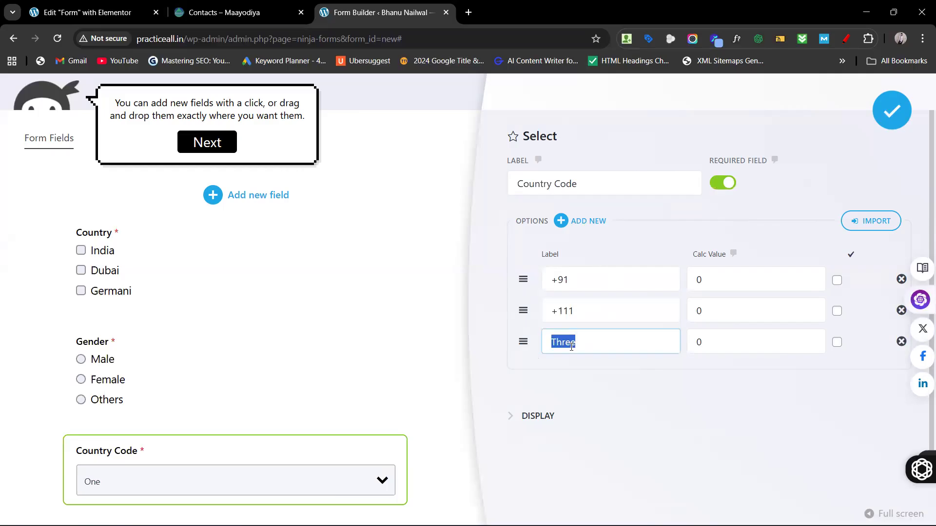
type("+911")
scroll(570, 397, "down", 1)
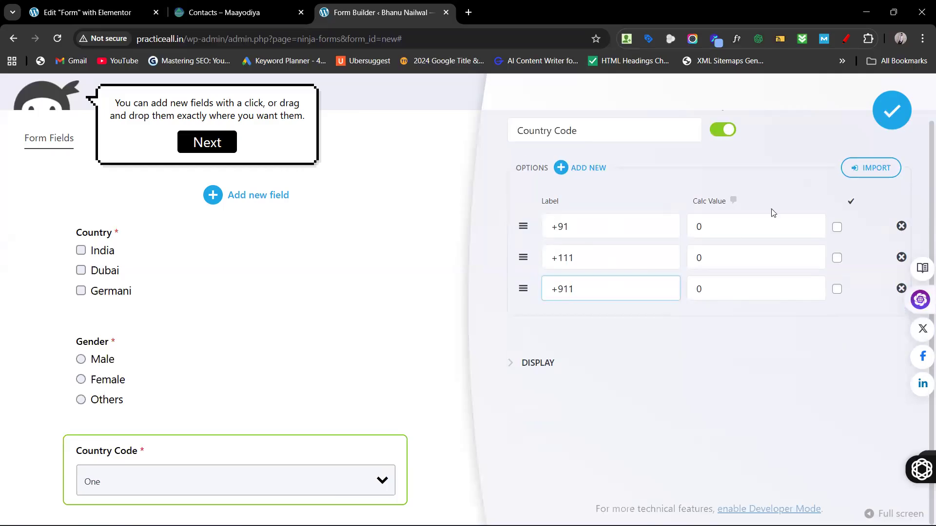
left_click(898, 113)
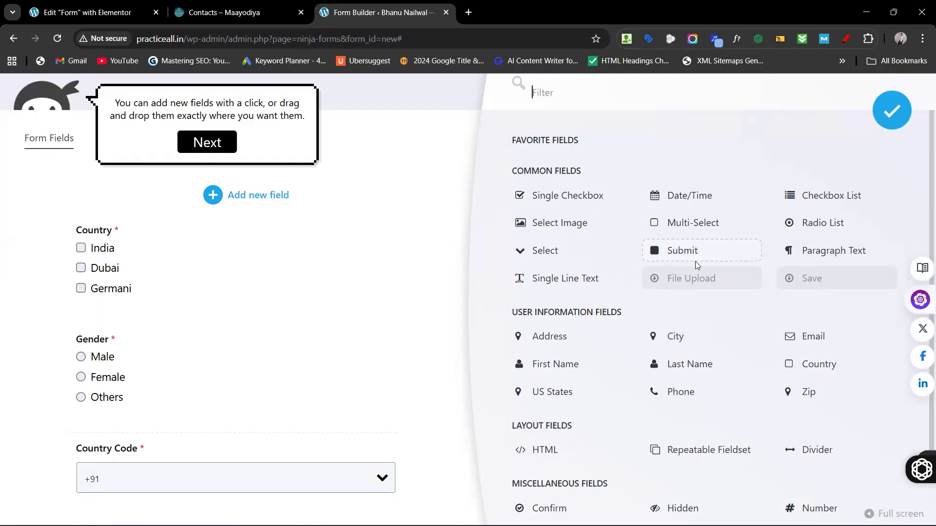
Step: Add a Paragraph Text field below Country Code and open its display settings
scroll(695, 261, "down", 1)
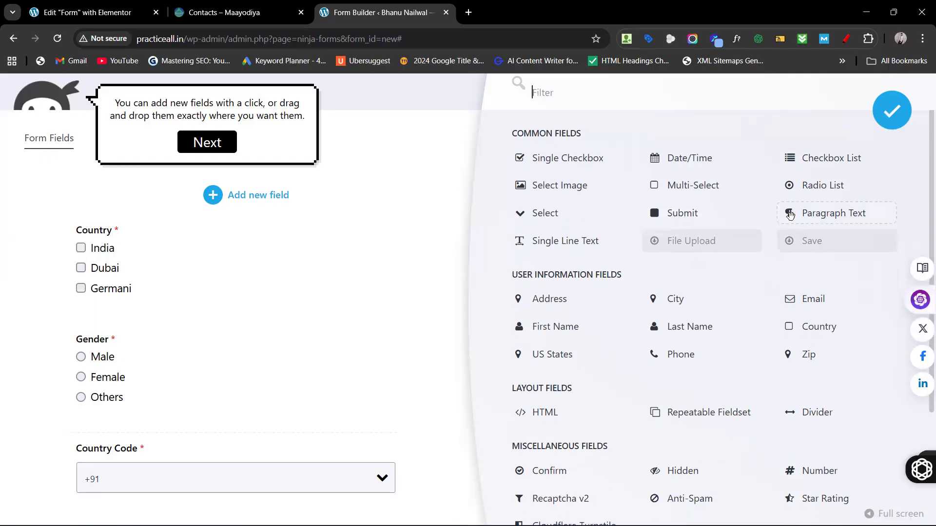
left_click(798, 216)
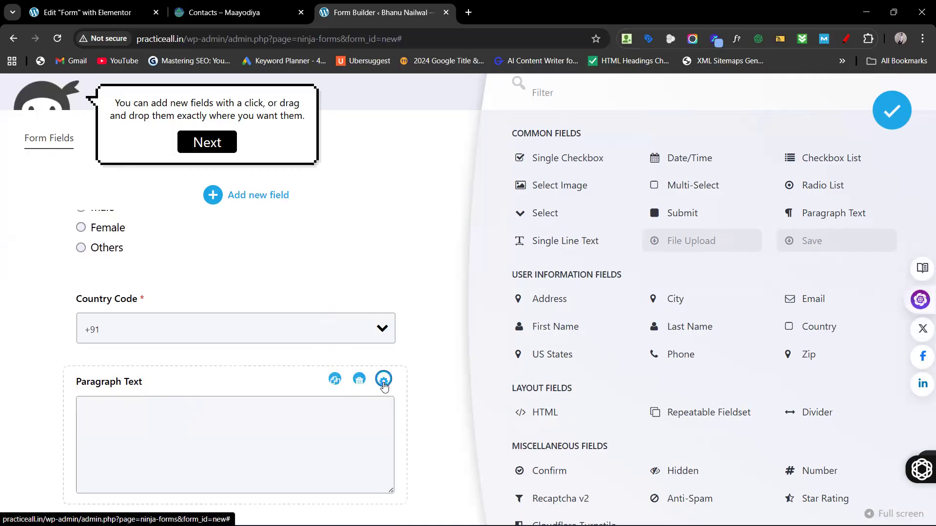
left_click(383, 379)
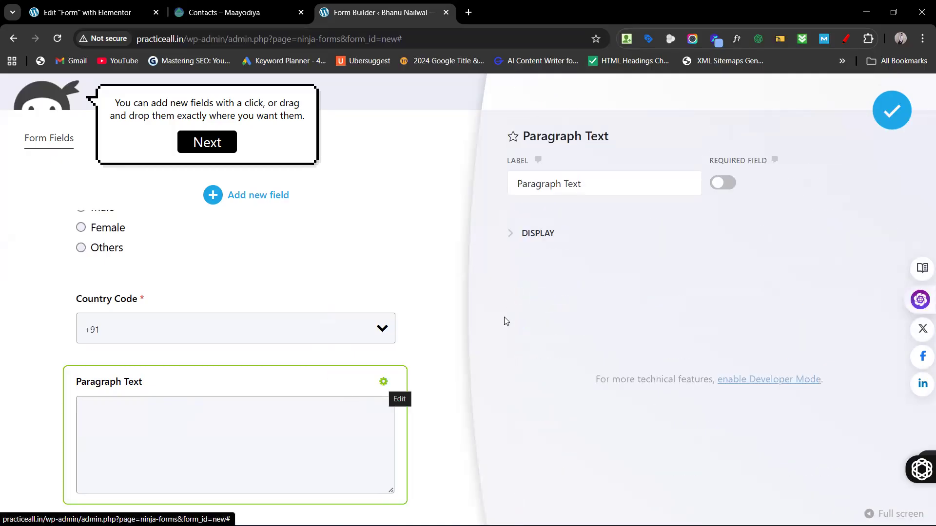
left_click(551, 241)
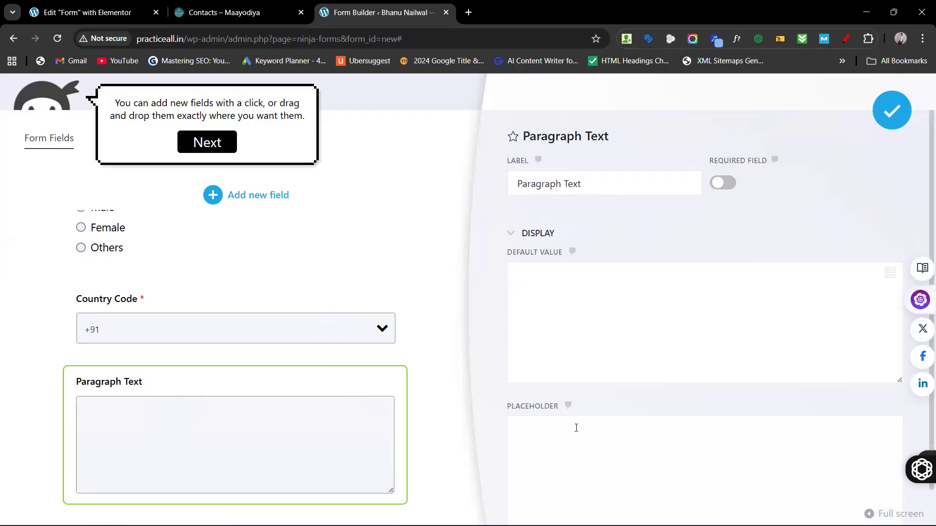
scroll(571, 422, "down", 2)
left_click(565, 383)
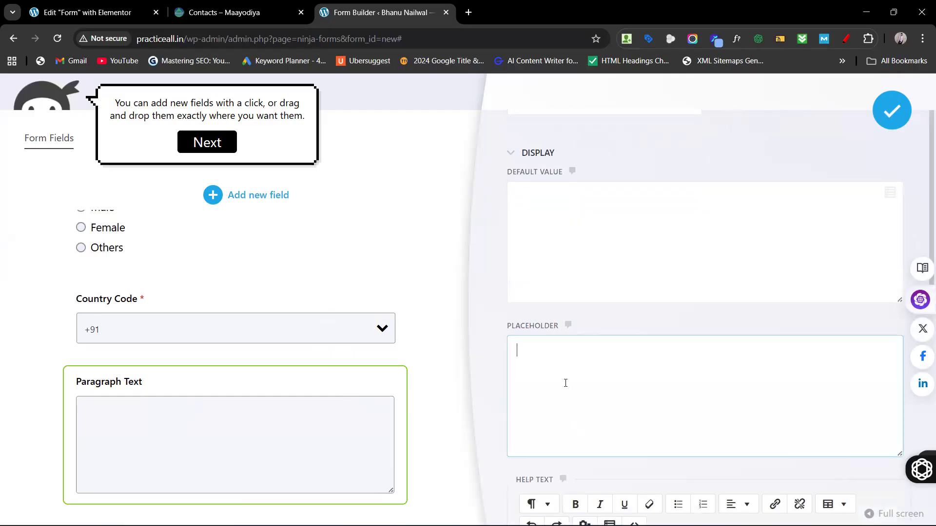
scroll(576, 311, "up", 2)
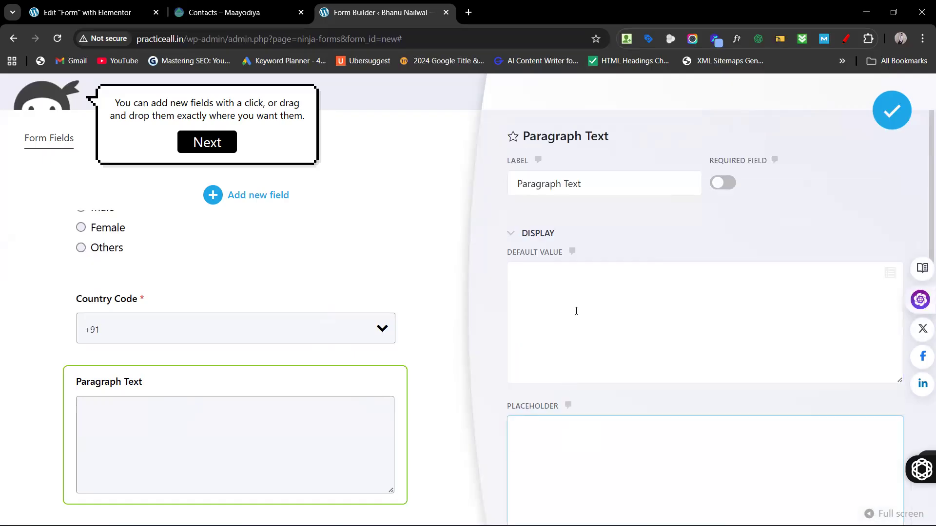
left_click(597, 213)
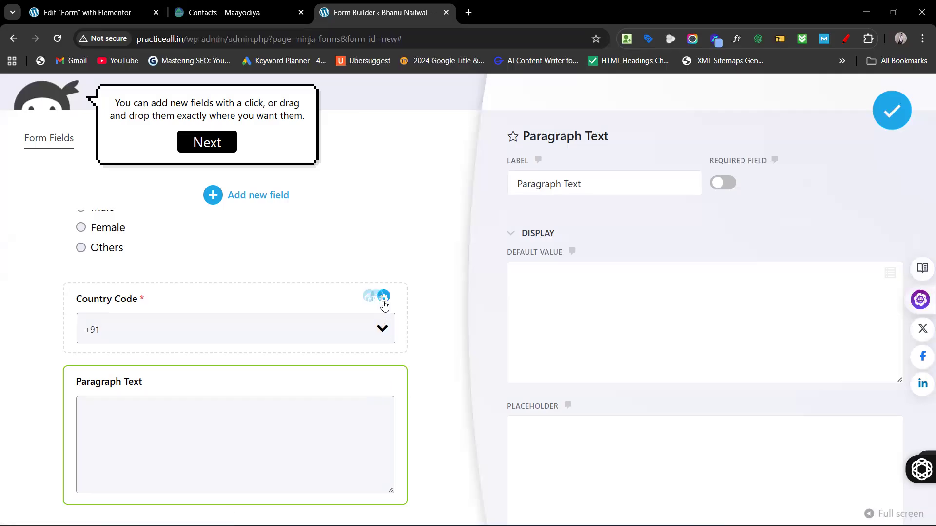
Step: Open the Country Code field's settings and advance the builder's guided tour to the email and actions tip
left_click(384, 300)
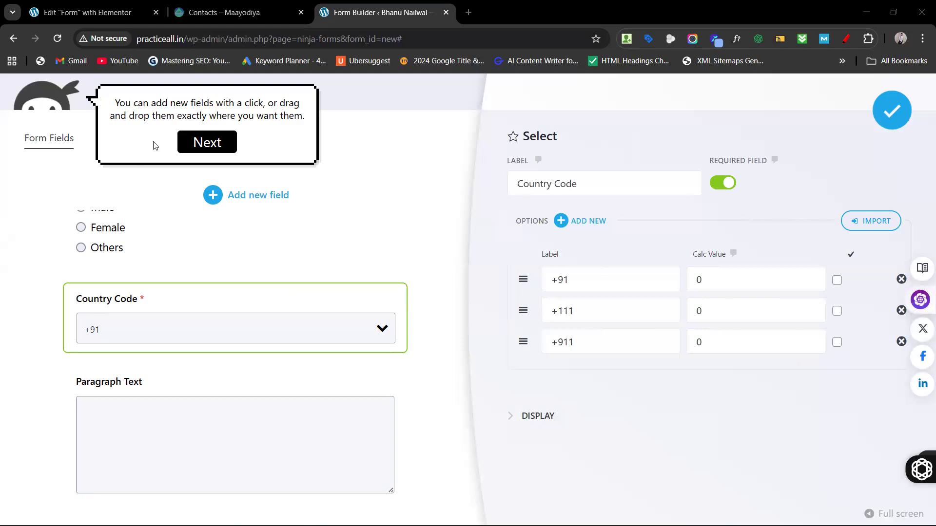
left_click(199, 142)
left_click(200, 142)
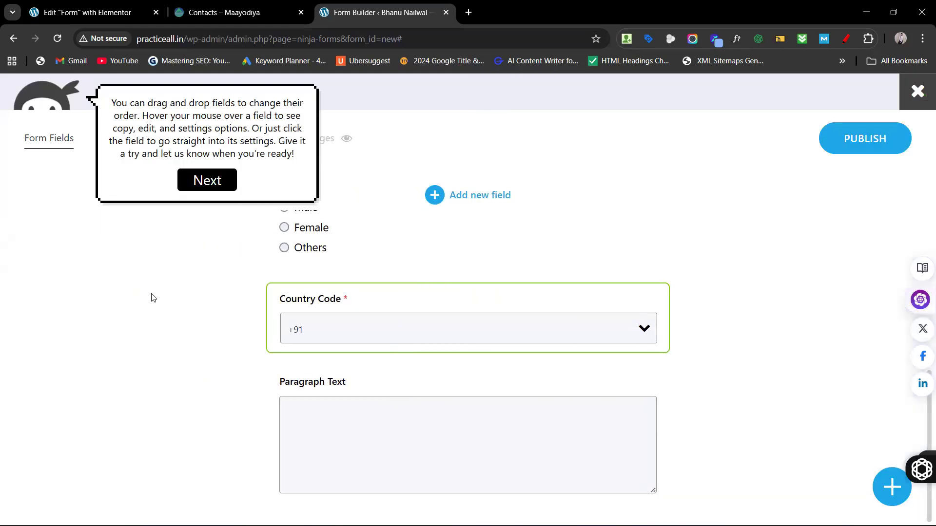
left_click(206, 190)
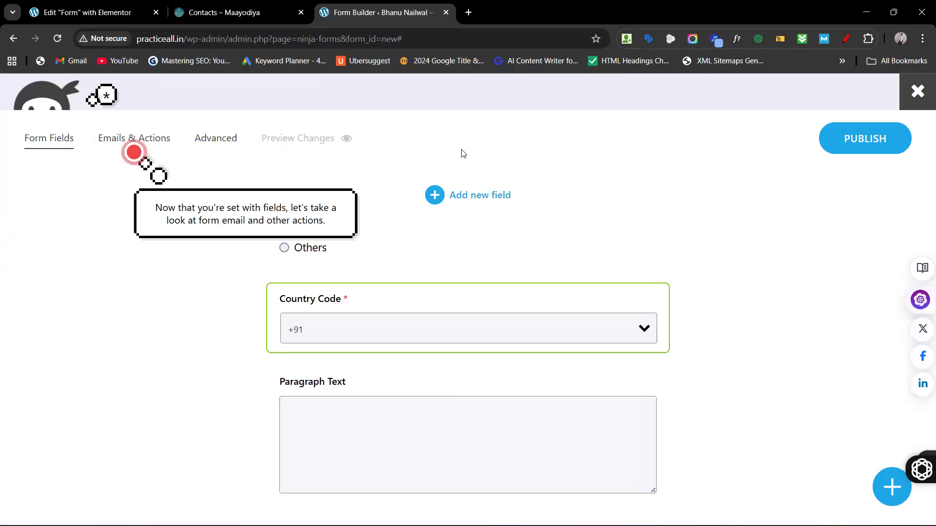
Step: Leave the form builder without publishing the new form and return to the forms dashboard
left_click(911, 95)
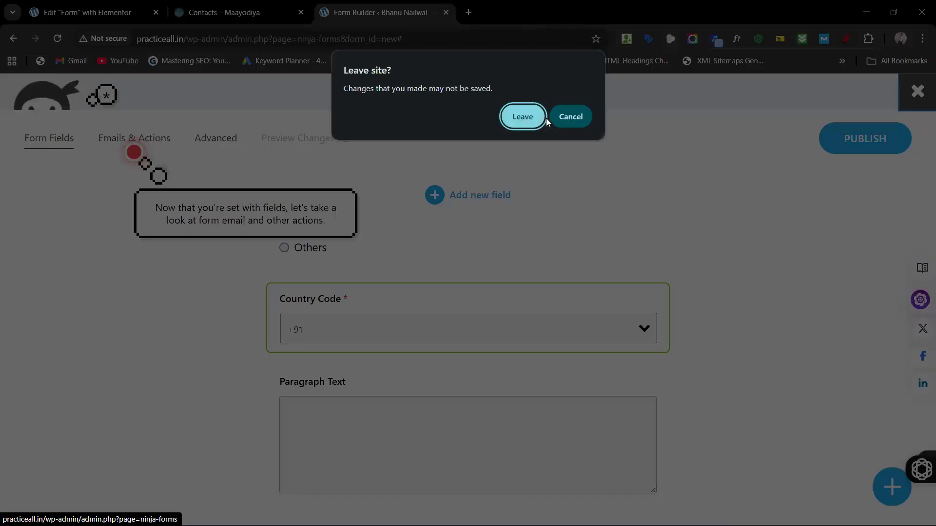
left_click(570, 117)
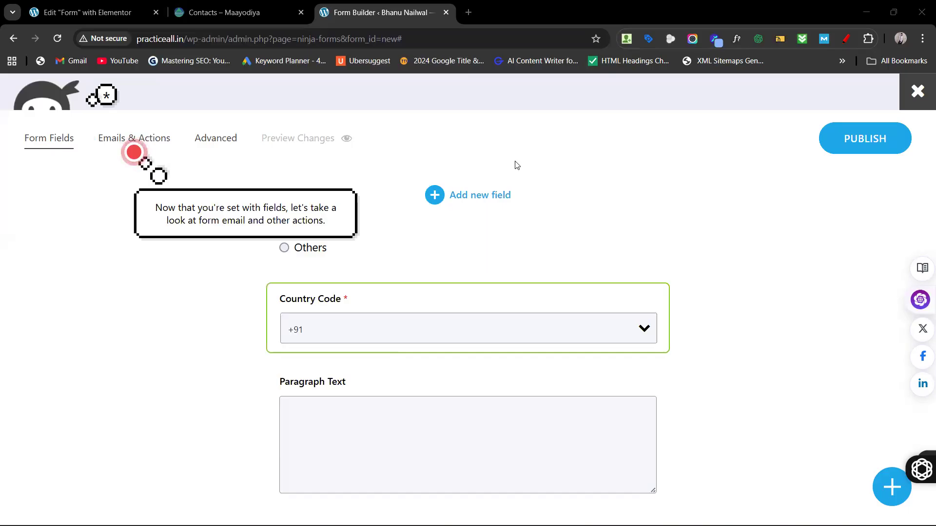
scroll(391, 269, "up", 6)
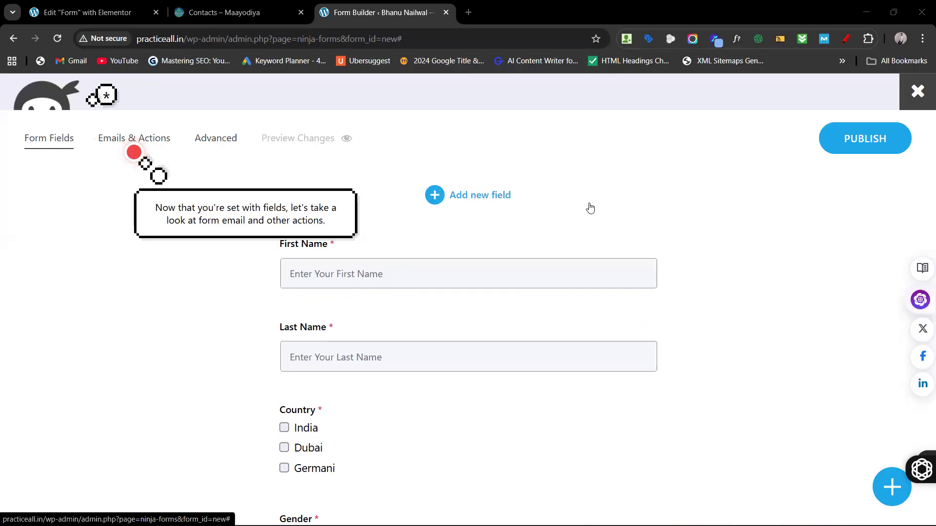
left_click(918, 92)
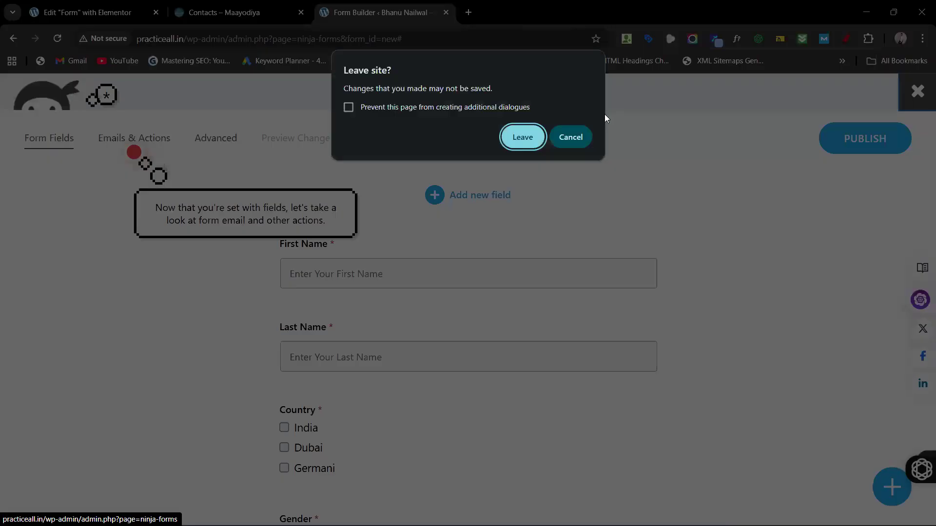
left_click(522, 137)
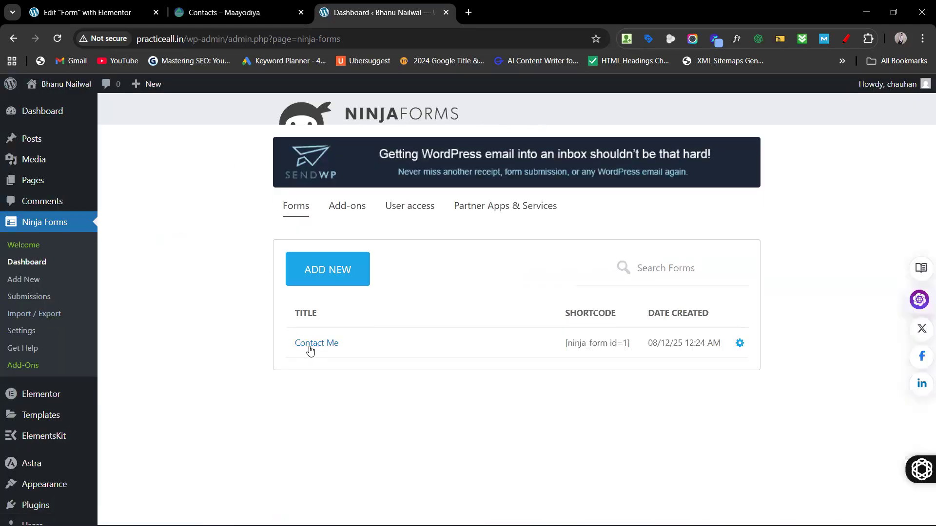
Step: Delete the existing "Contact Me" form, confirming the removal with the word DELETE
left_click(739, 350)
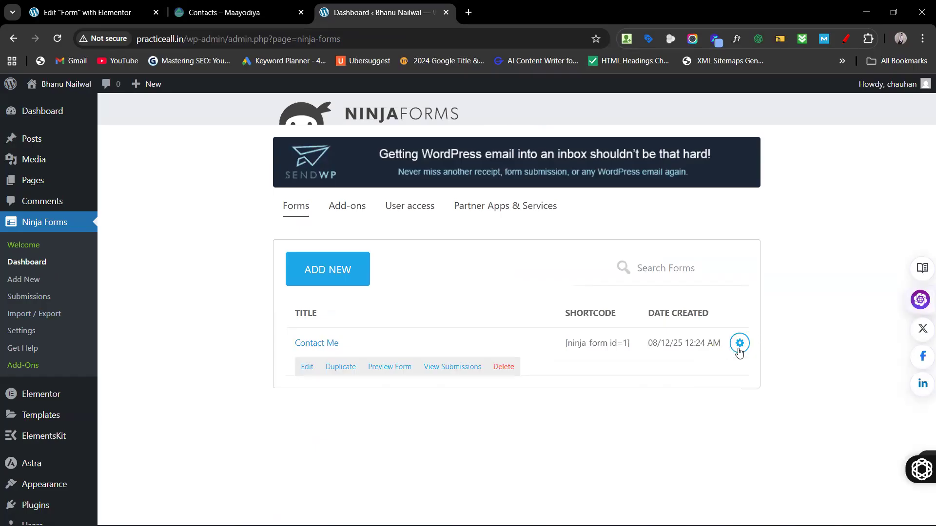
left_click(503, 367)
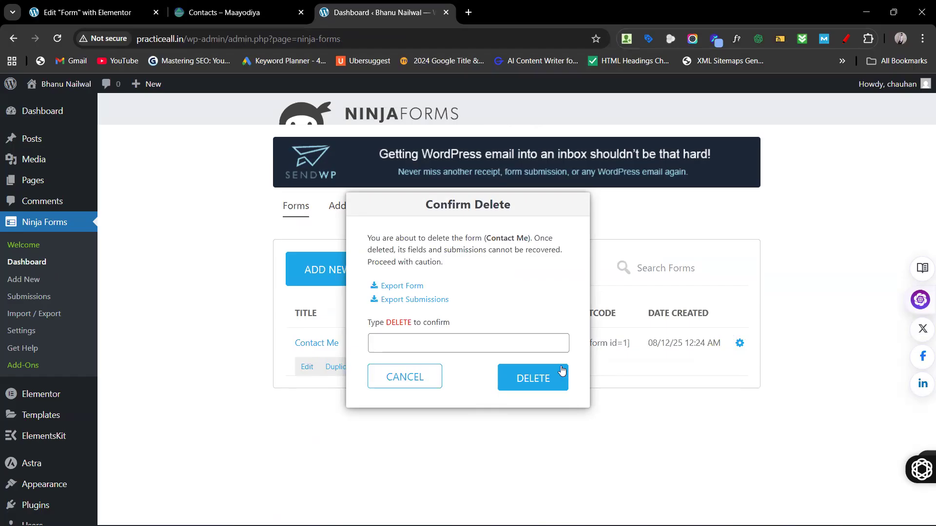
left_click(467, 344)
type("DELETE")
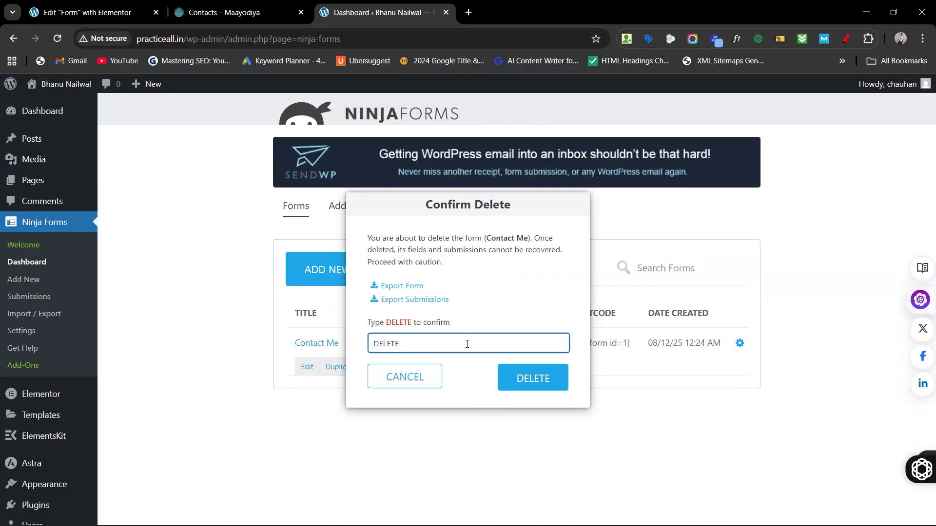
left_click(512, 377)
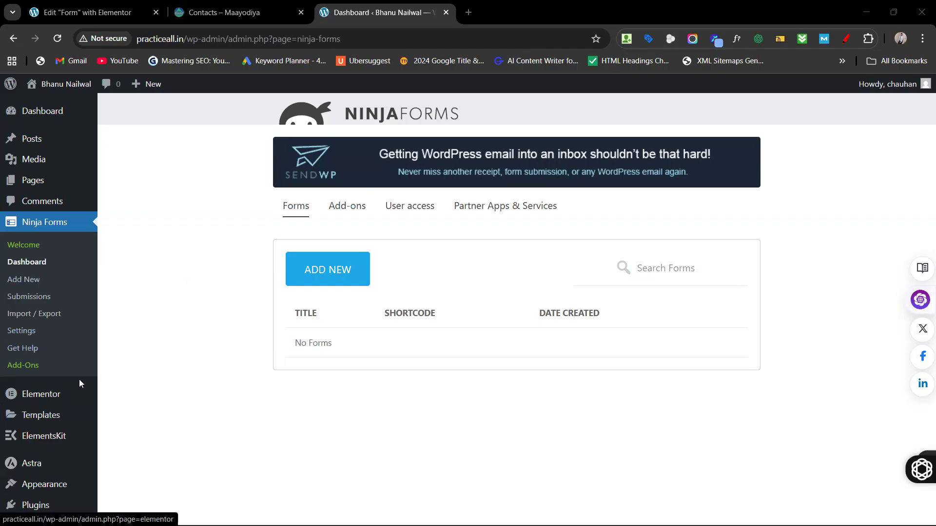
Step: Go to the Add Plugins page and search the plugin directory for "ninja"
scroll(73, 282, "down", 2)
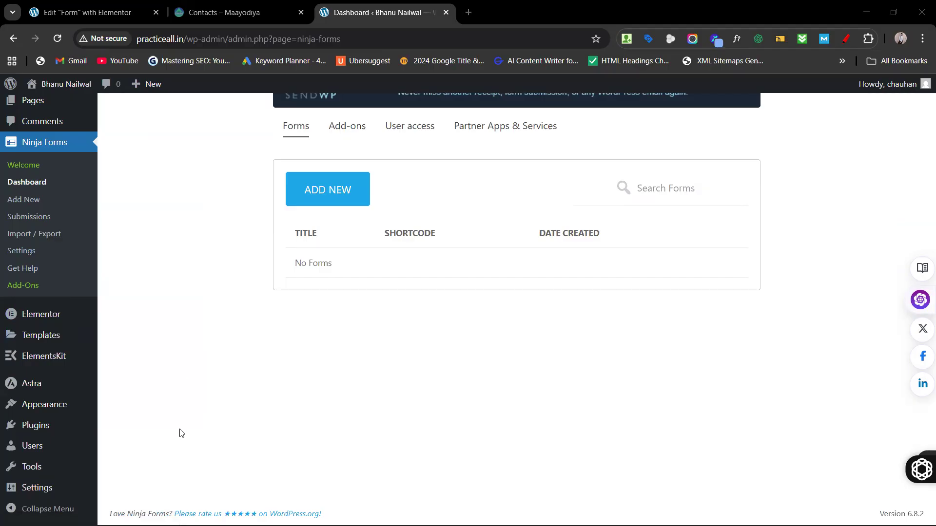
mouse_move(52, 428)
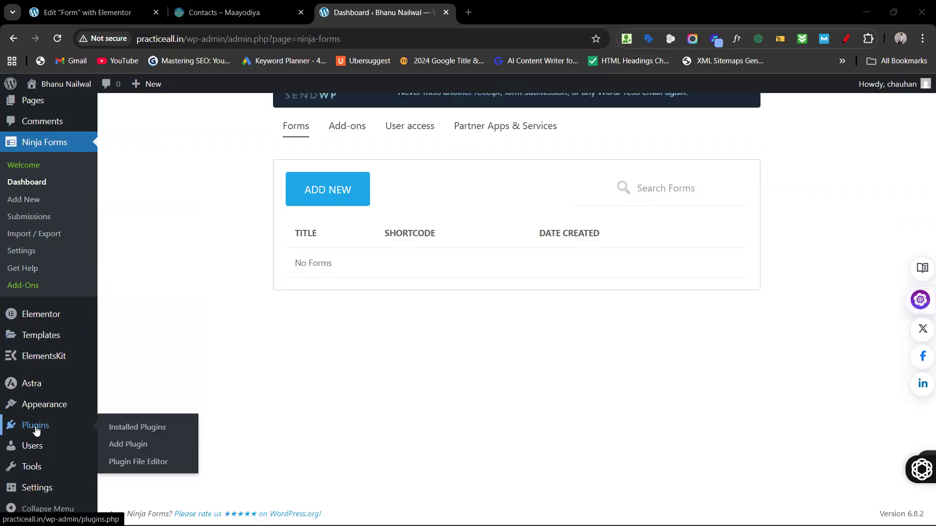
left_click(35, 429)
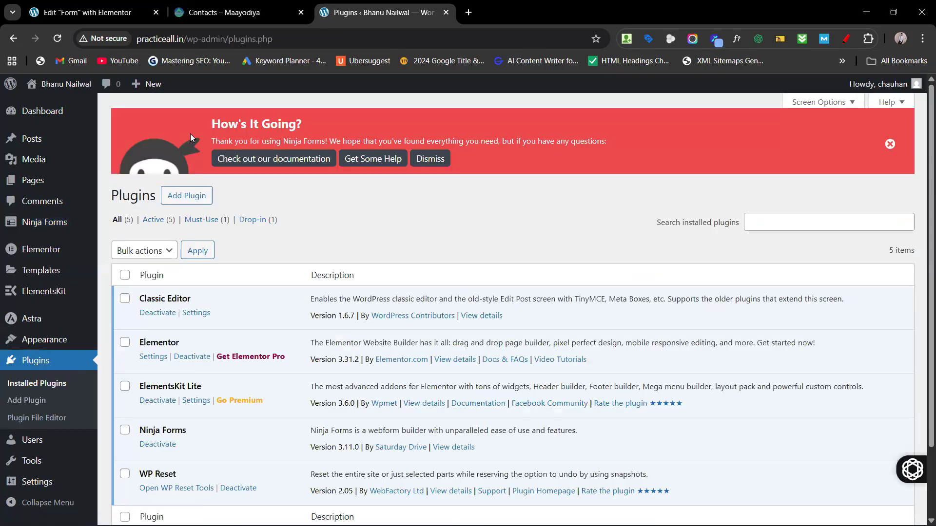
left_click(189, 200)
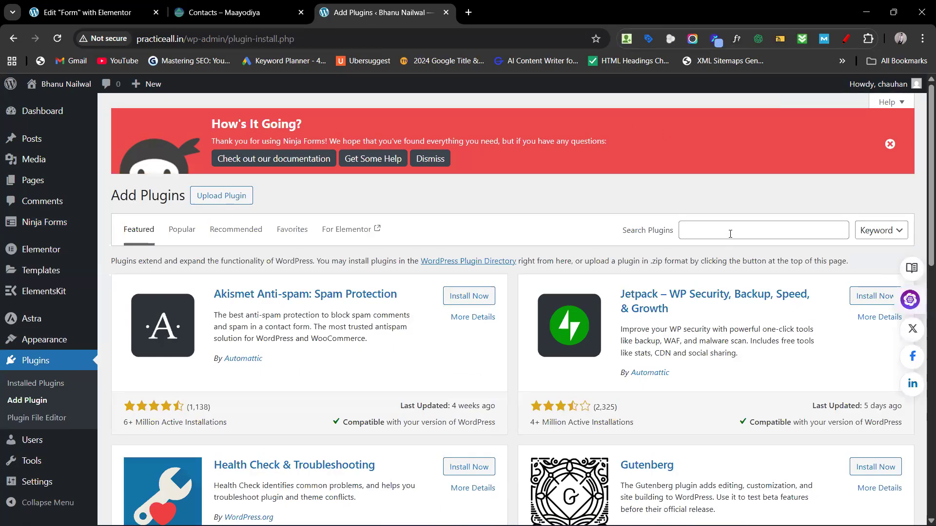
left_click(730, 234)
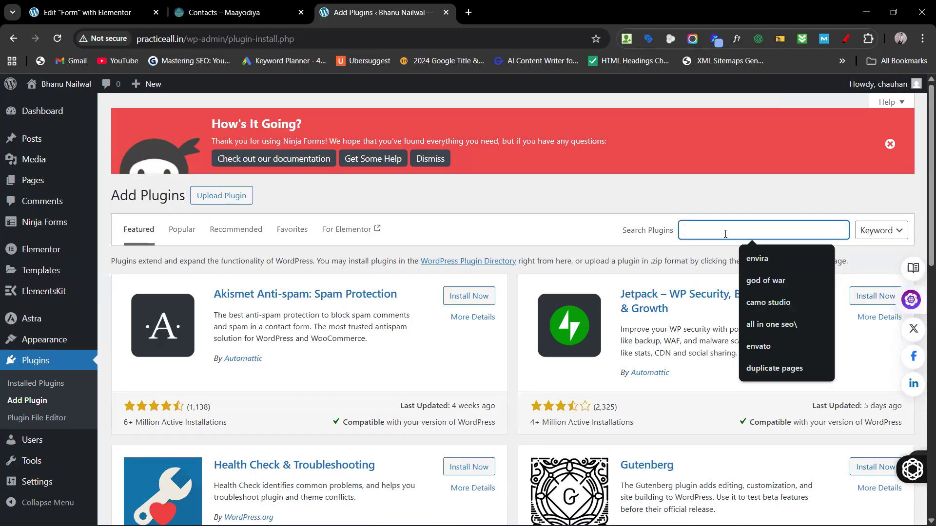
type("ninj")
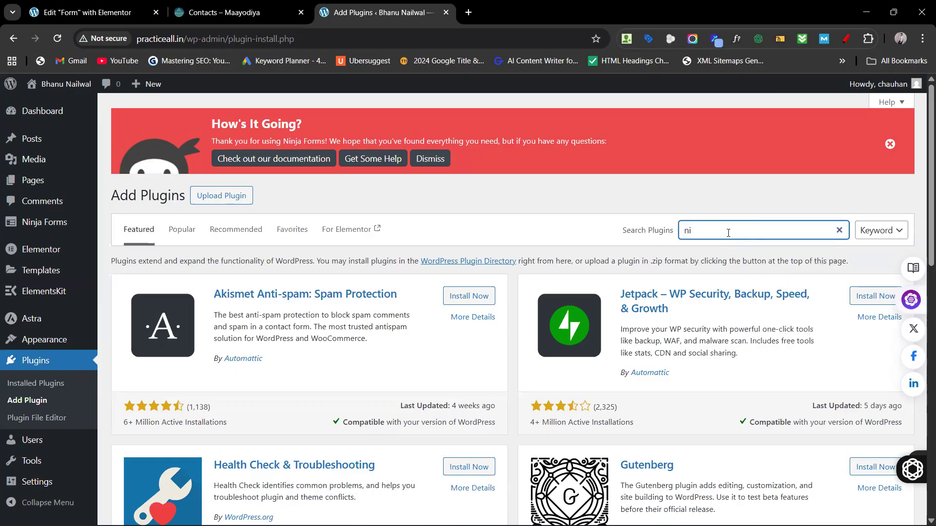
type("a")
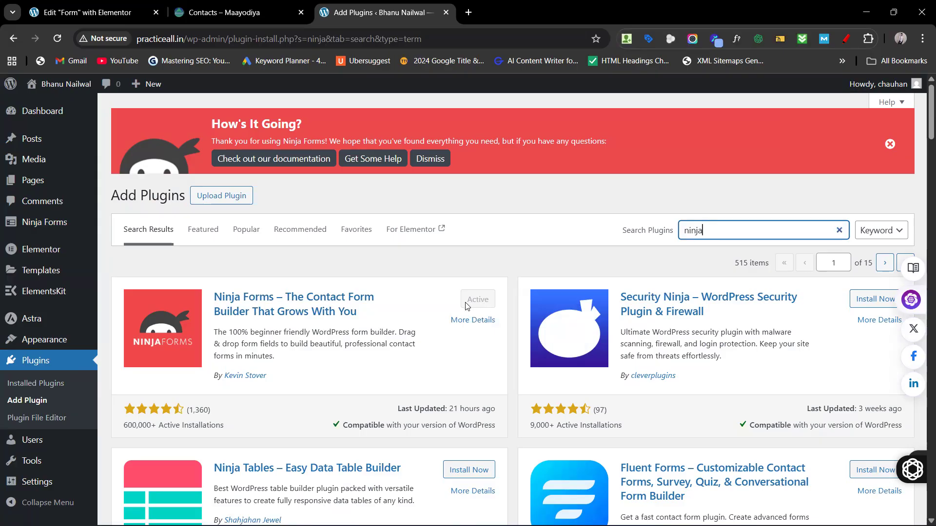
Step: Start adding a new Ninja Forms form and look through the available form templates
mouse_move(44, 232)
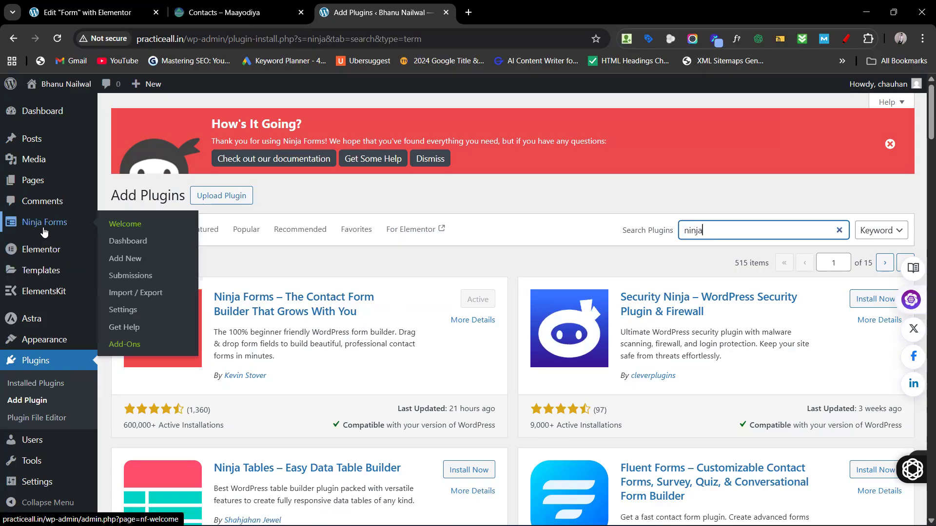
left_click(119, 259)
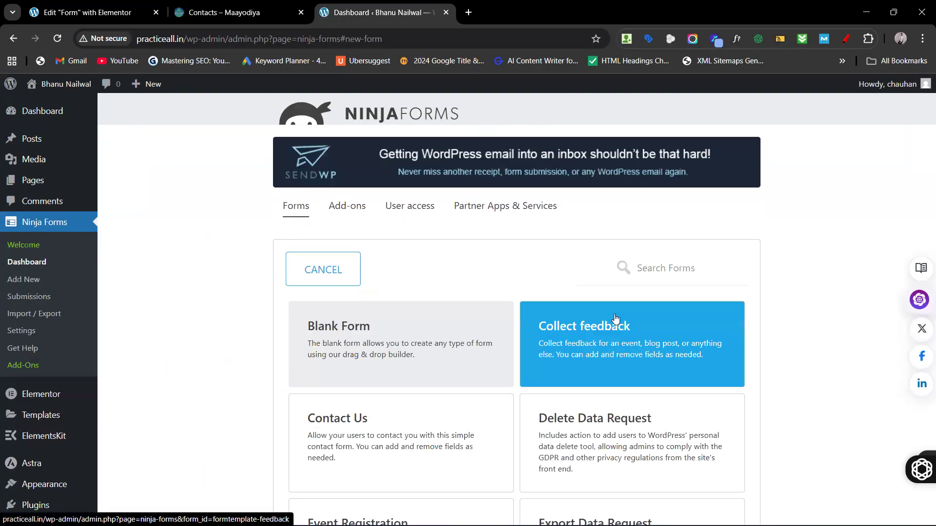
scroll(615, 318, "down", 3)
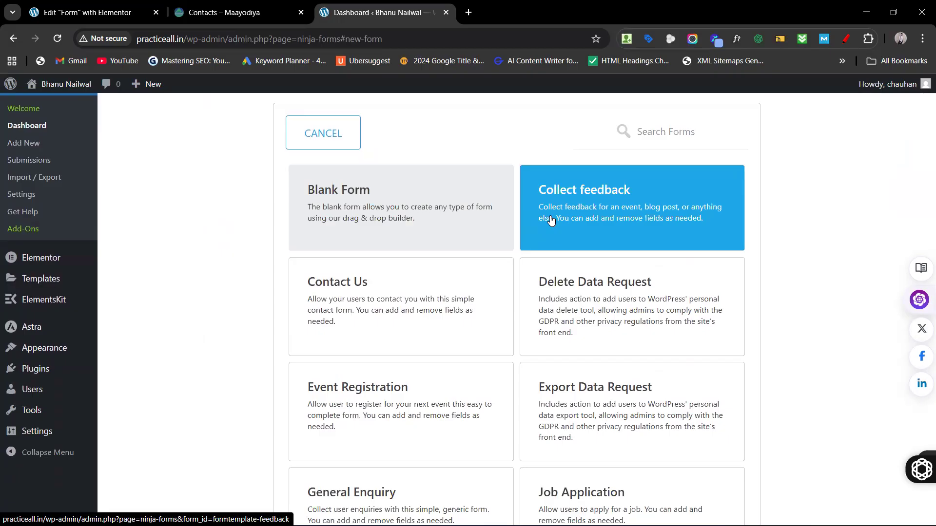
left_click(400, 213)
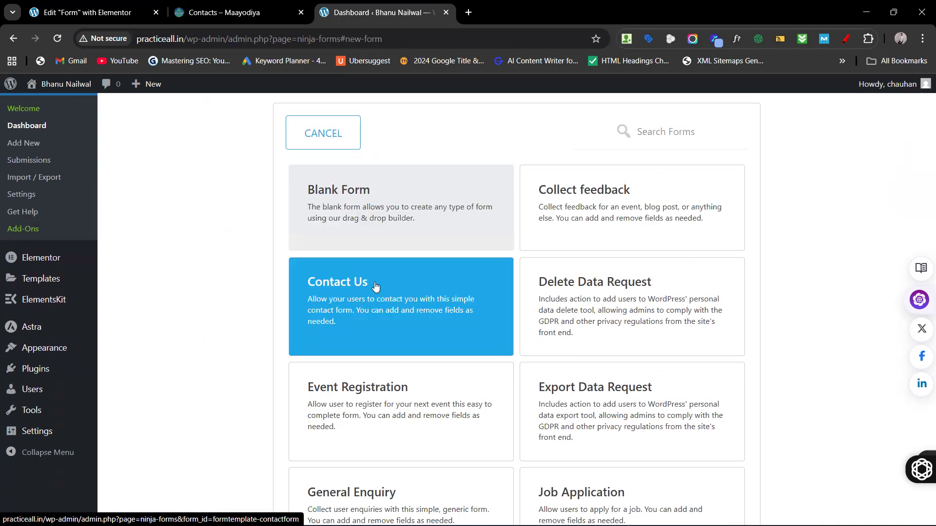
scroll(615, 288, "down", 2)
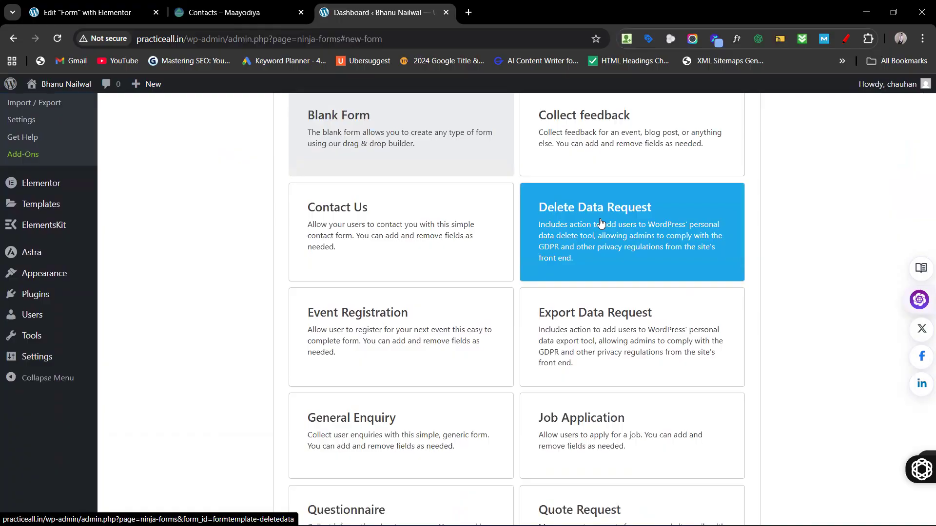
scroll(423, 309, "down", 2)
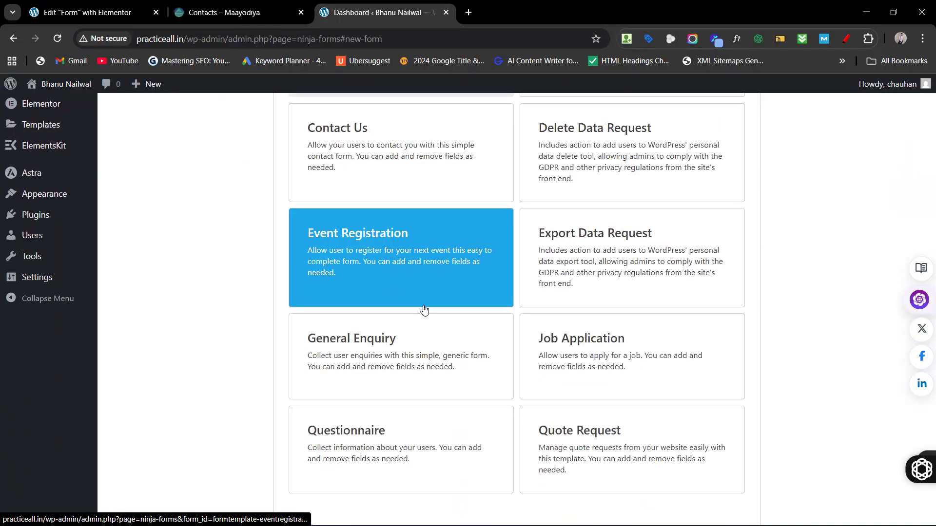
scroll(424, 310, "down", 1)
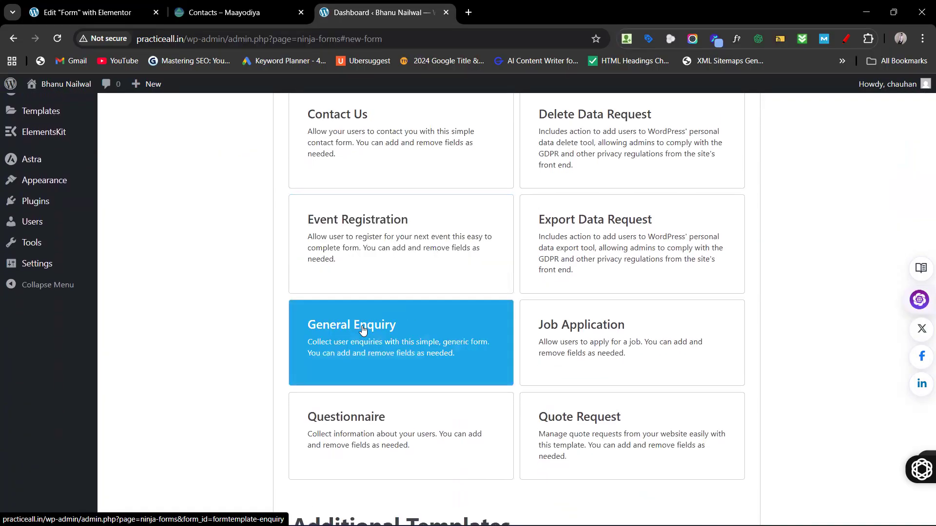
scroll(578, 343, "down", 3)
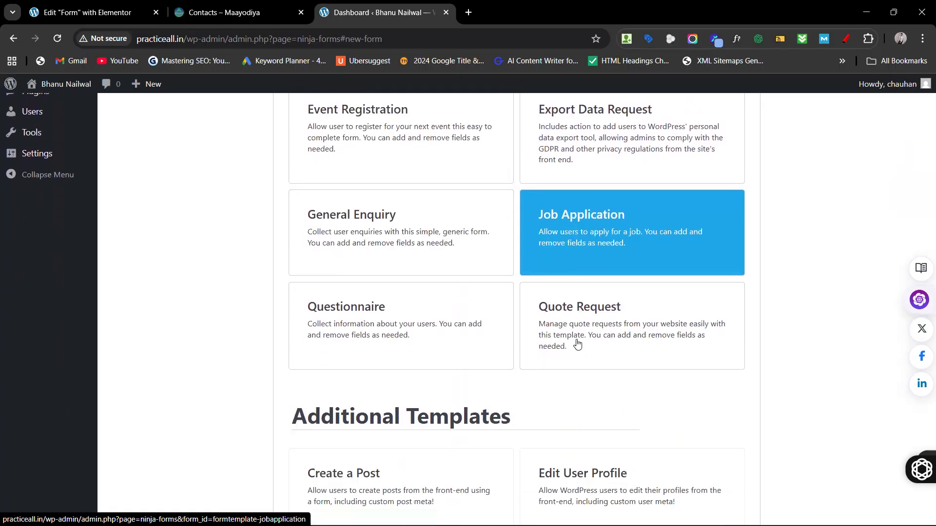
scroll(577, 344, "up", 4)
scroll(487, 253, "up", 5)
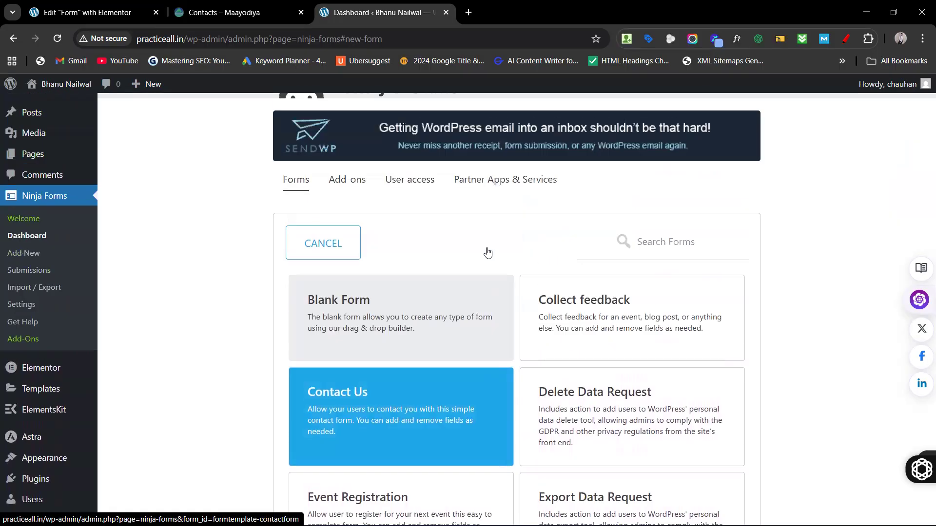
Step: Create a form from the Blank Form template and add a First Name field, opening its settings
left_click(345, 328)
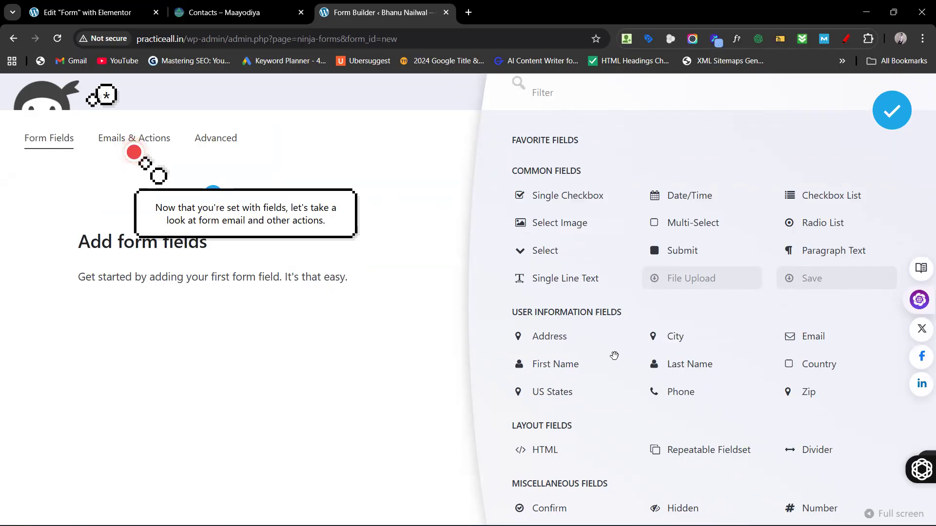
left_click_drag(585, 365, 125, 261)
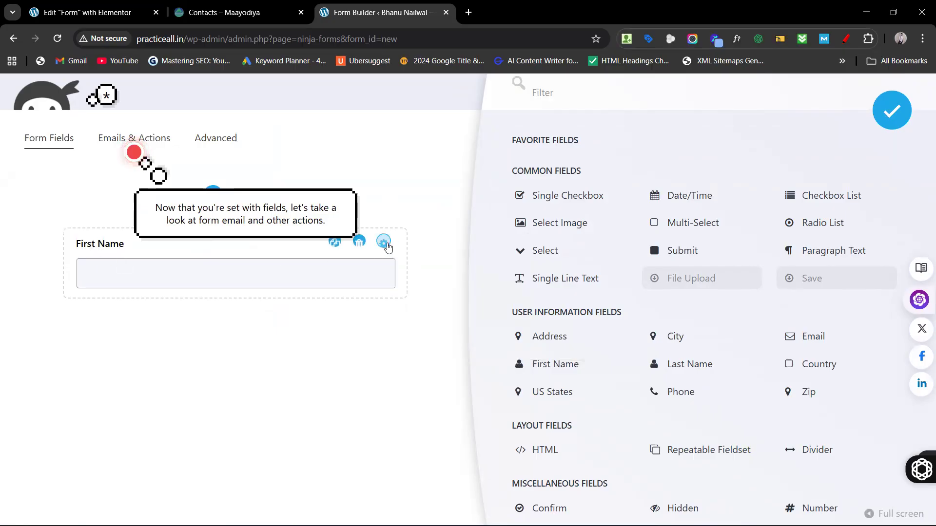
left_click(387, 245)
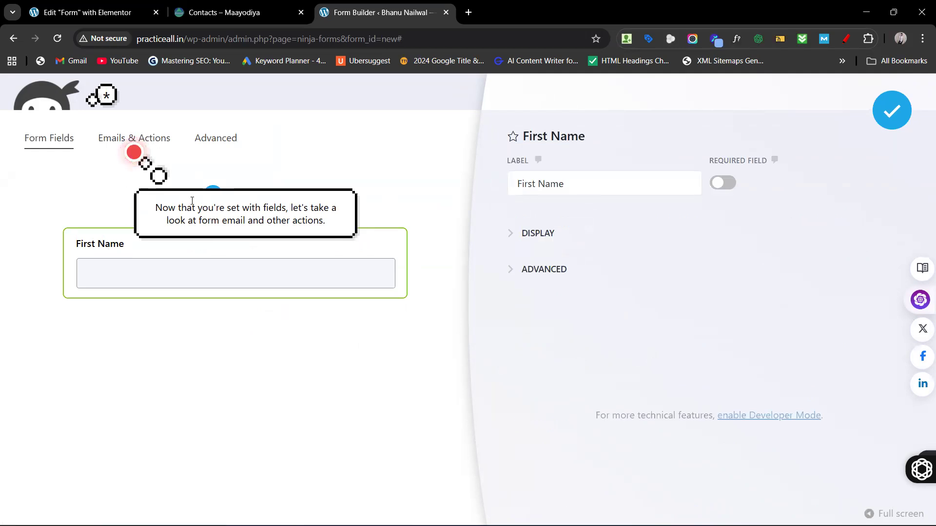
Step: Follow the guided tour through the form's email actions and advanced settings up to the publishing tip
left_click(131, 140)
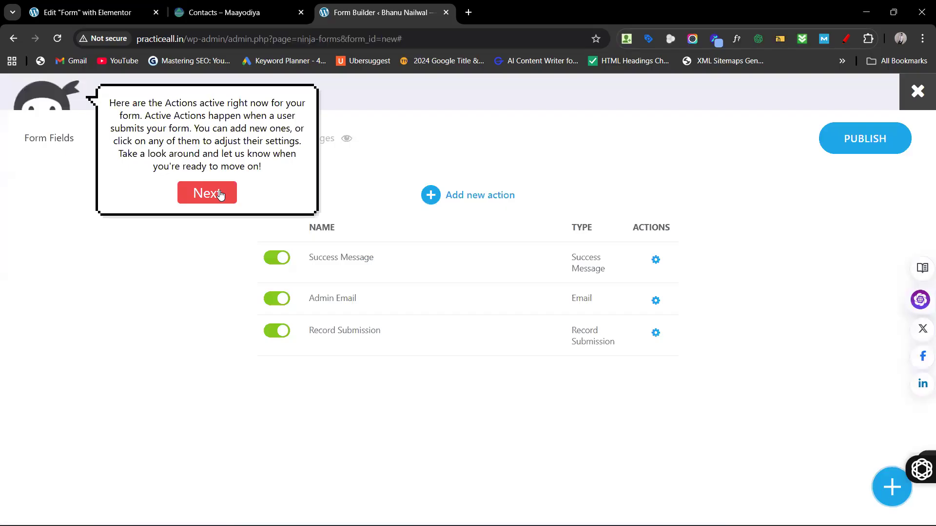
left_click(203, 198)
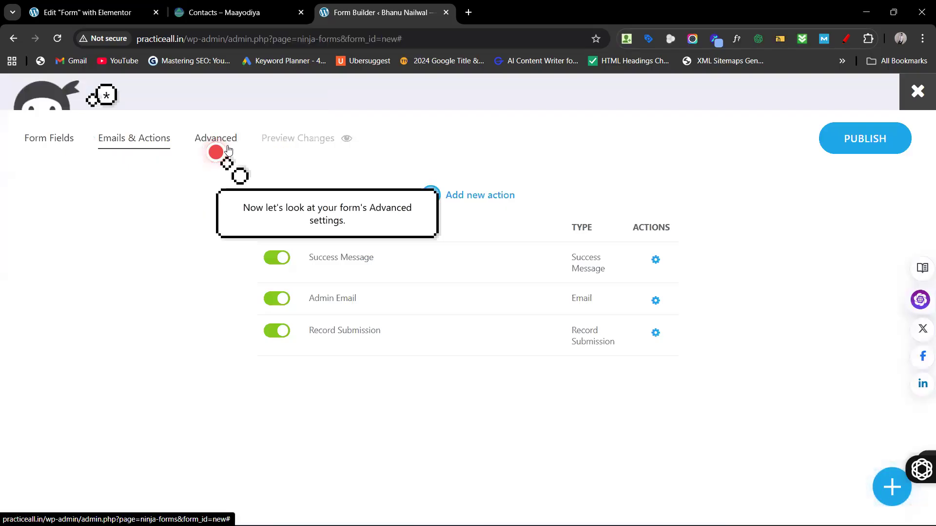
left_click(212, 140)
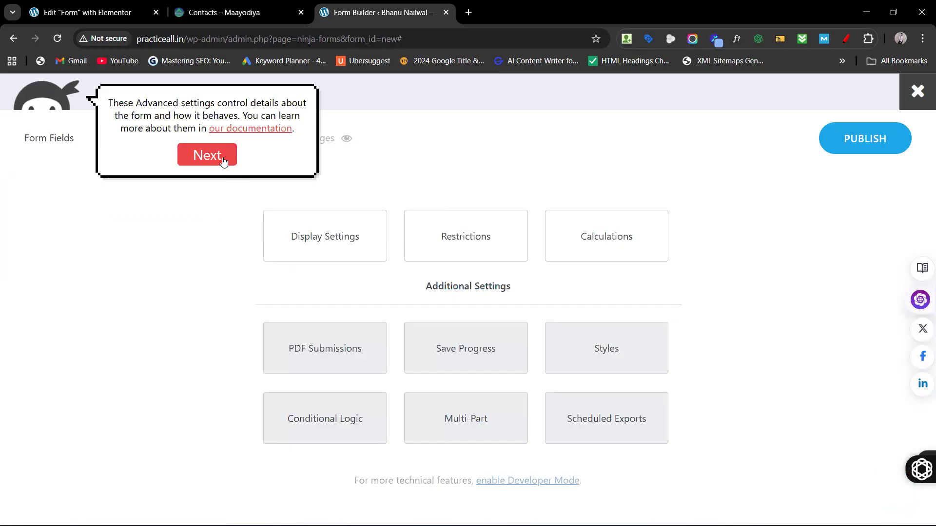
left_click(223, 161)
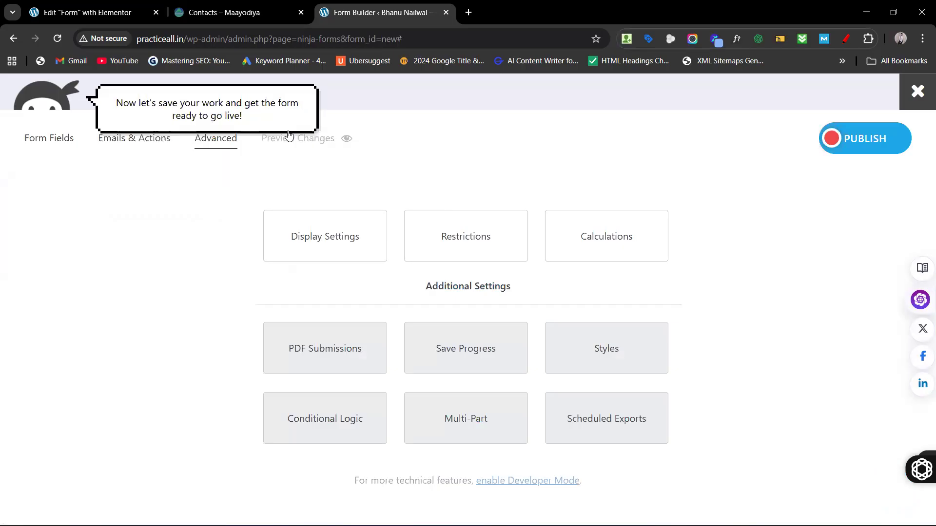
double_click(223, 109)
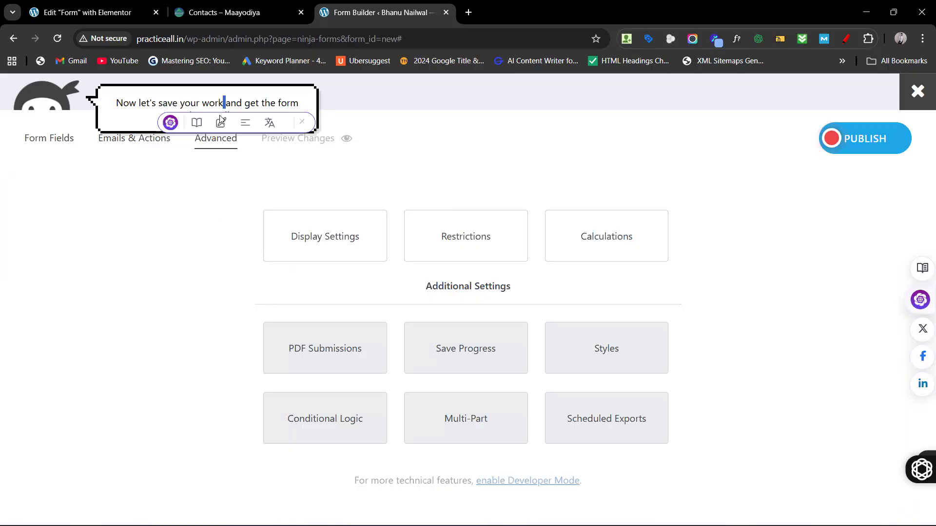
left_click(303, 122)
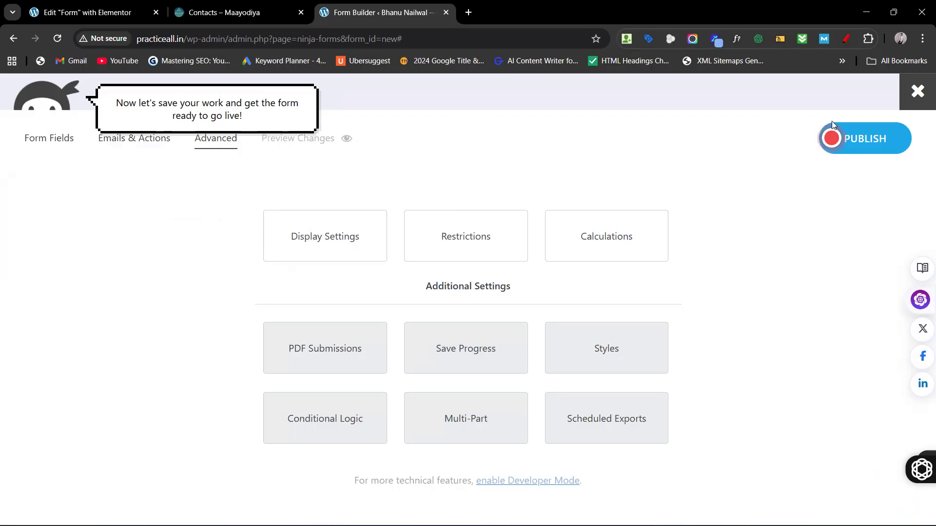
Step: Publish the new form with an added submit button and dismiss the congratulations message
left_click(852, 147)
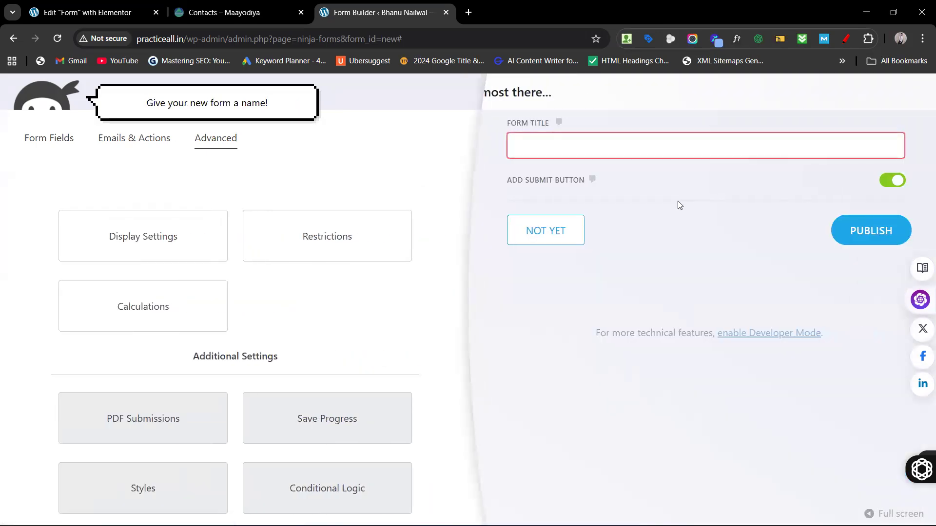
left_click(869, 230)
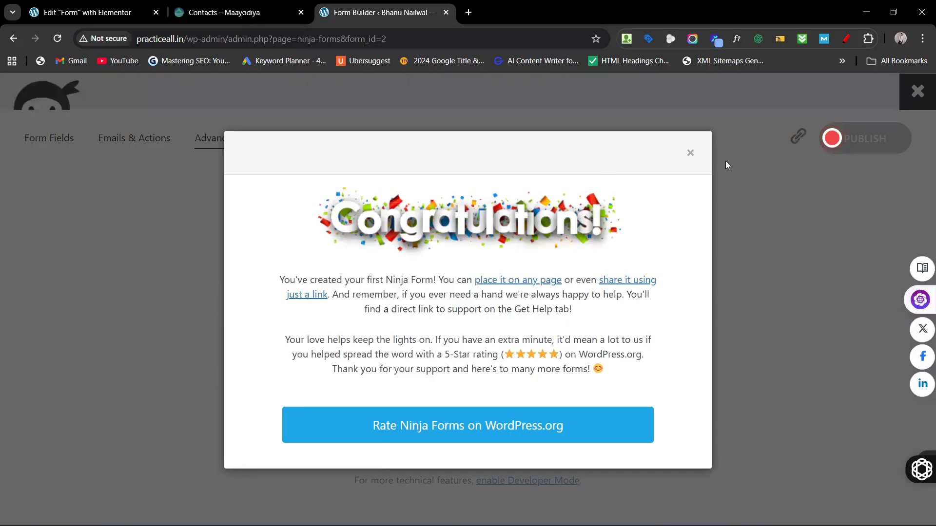
left_click(694, 154)
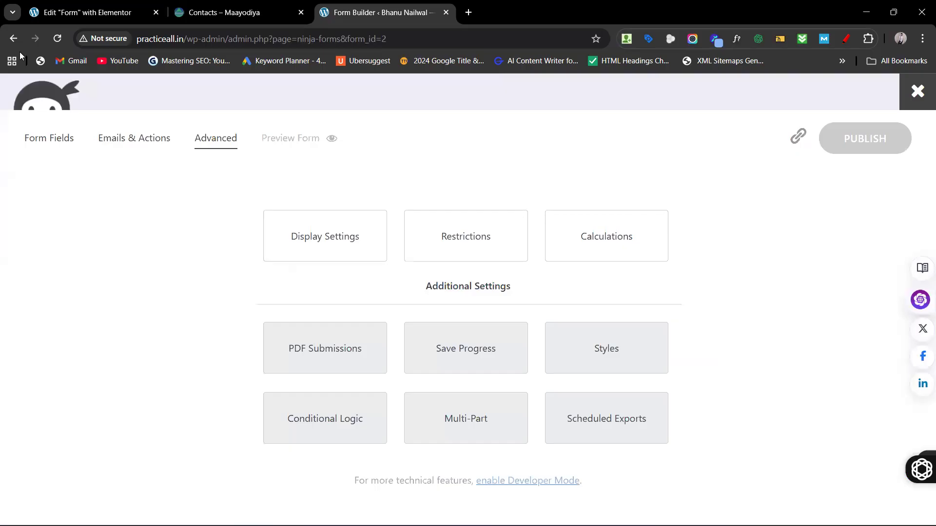
Step: Return to the form's fields and change the First Name field's label to "Full Name"
left_click(46, 141)
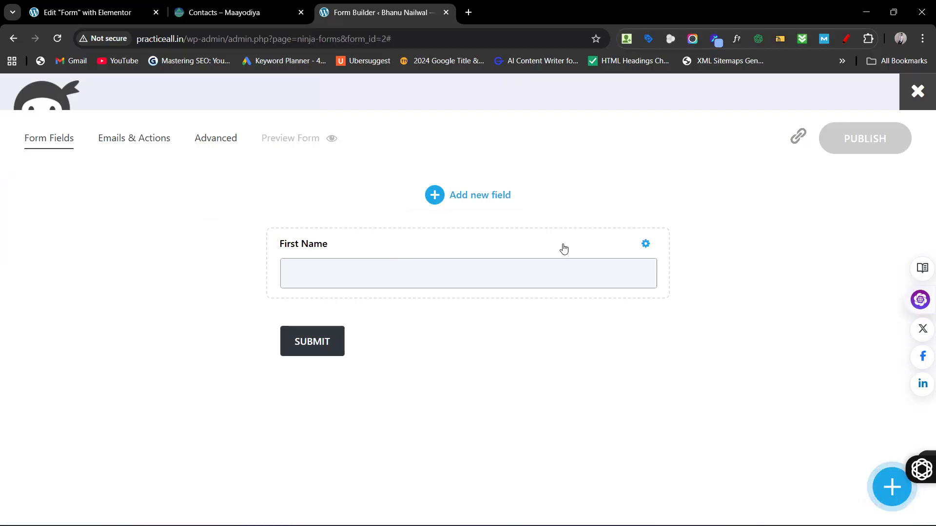
left_click(645, 246)
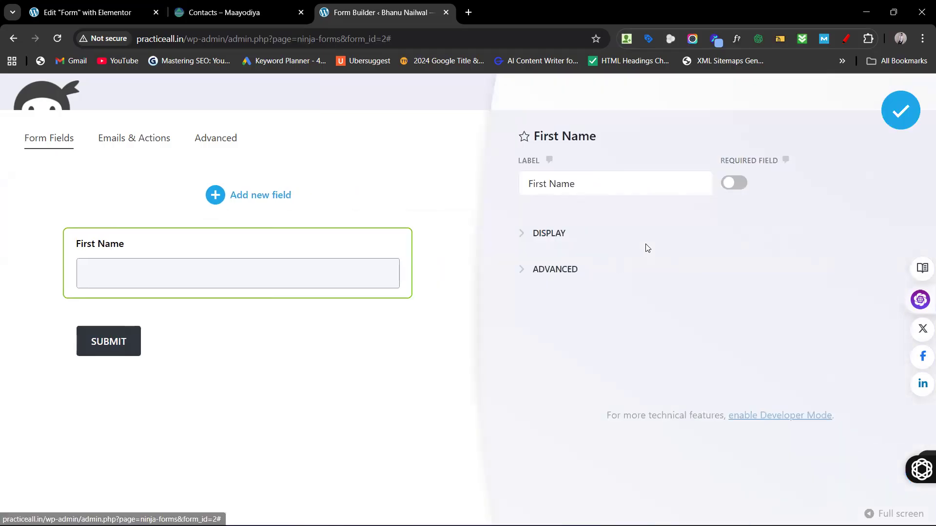
left_click(580, 187)
key("BackSpace")
key("BackSpace")
key("BackSpace")
key("BackSpace")
key("BackSpace")
key("BackSpace")
type("Full")
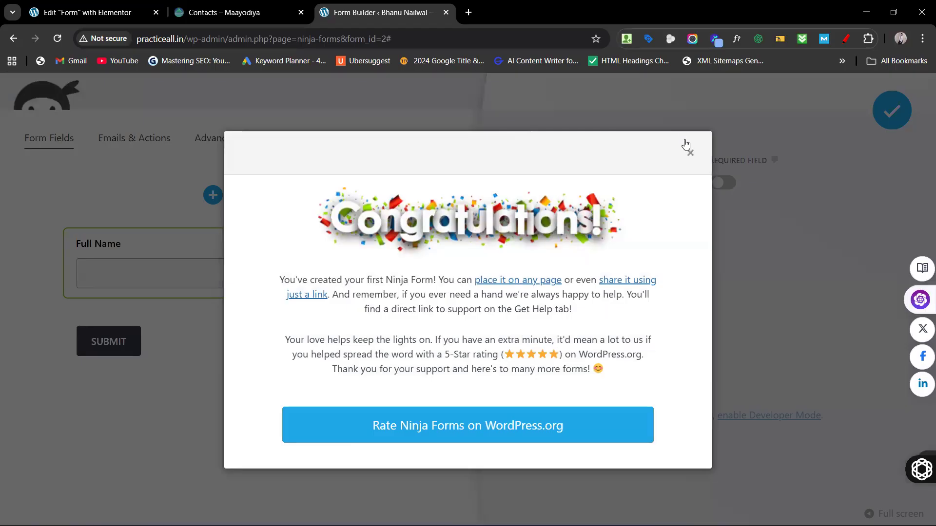
Step: Dismiss the congratulations message, make the Full Name field required and set its placeholder to "Enter Your Full Name"
left_click(688, 152)
left_click(717, 183)
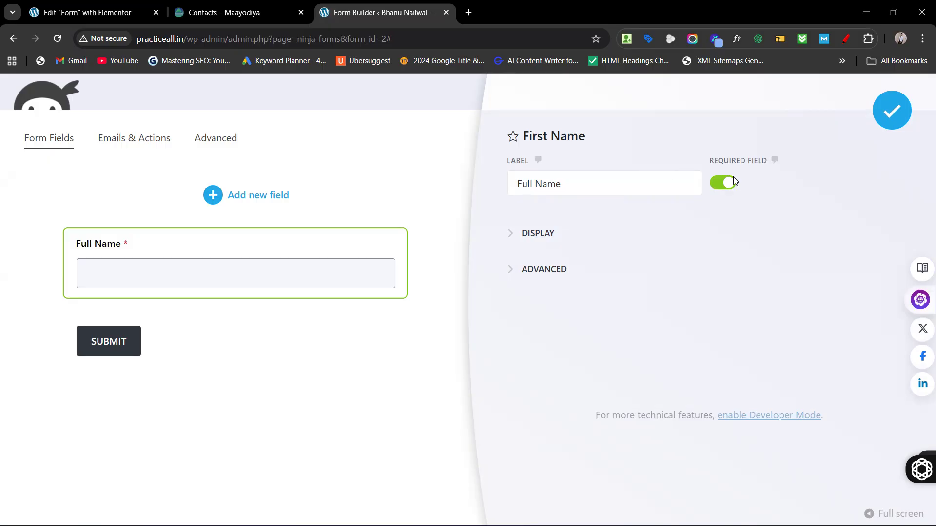
left_click(513, 234)
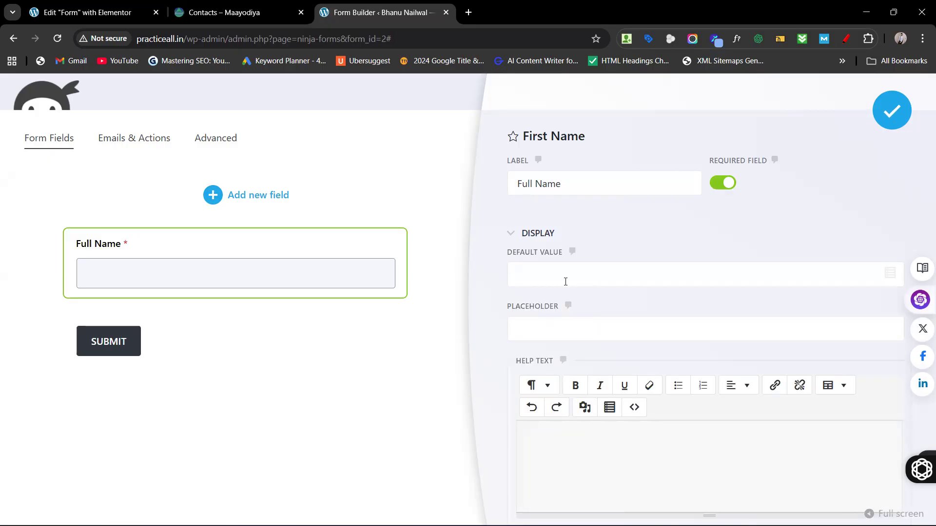
left_click(552, 328)
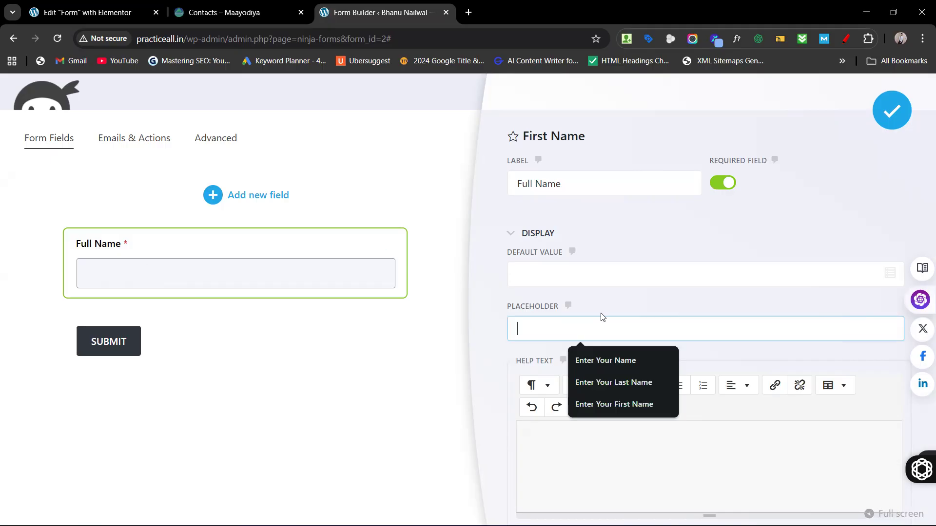
left_click(578, 360)
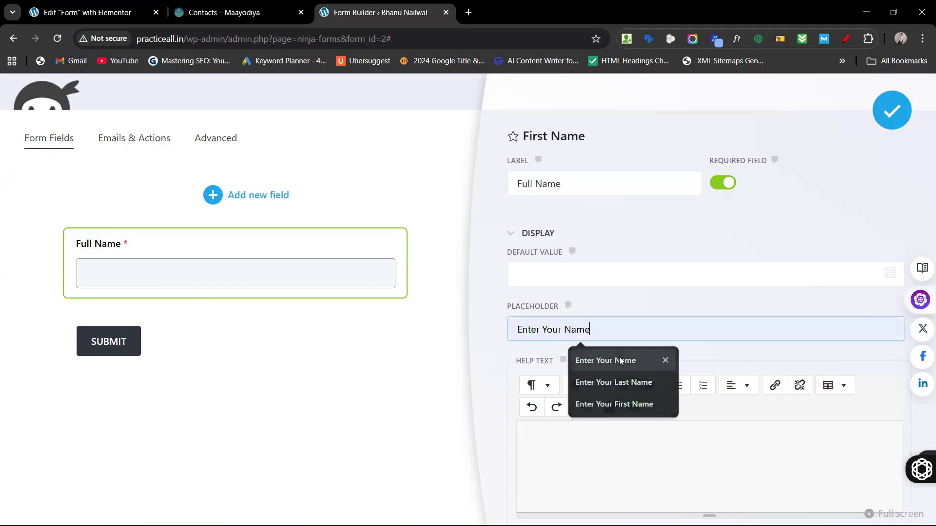
left_click(561, 330)
type("Full")
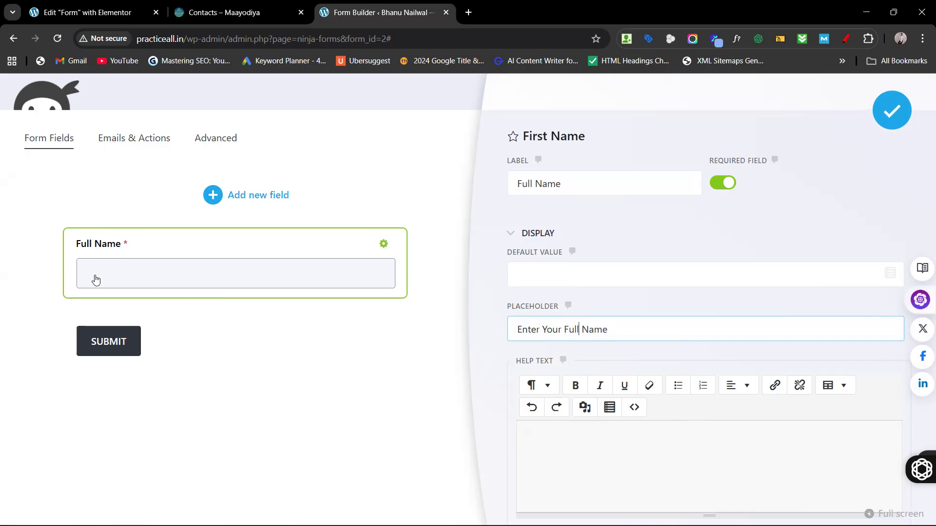
Step: Finish editing the Full Name field, publish the form and dismiss the congratulations message
left_click(883, 115)
left_click(865, 138)
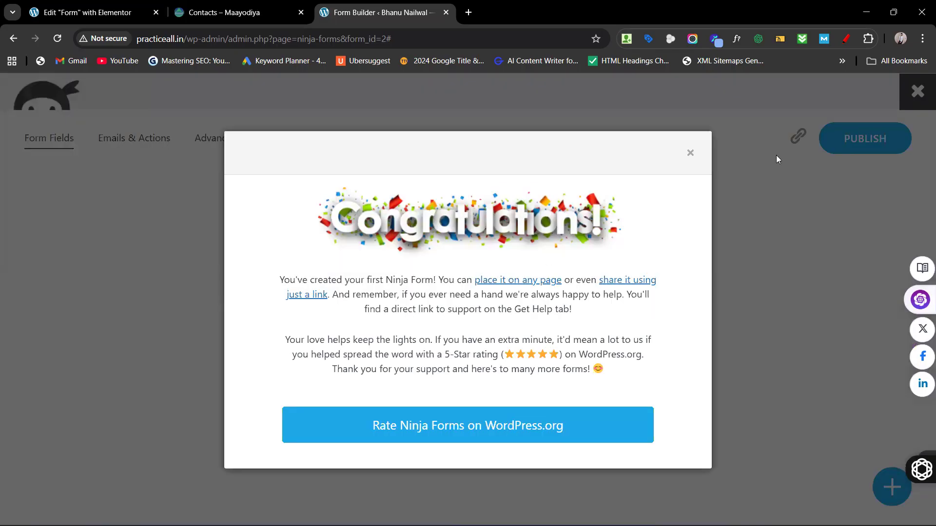
left_click(689, 155)
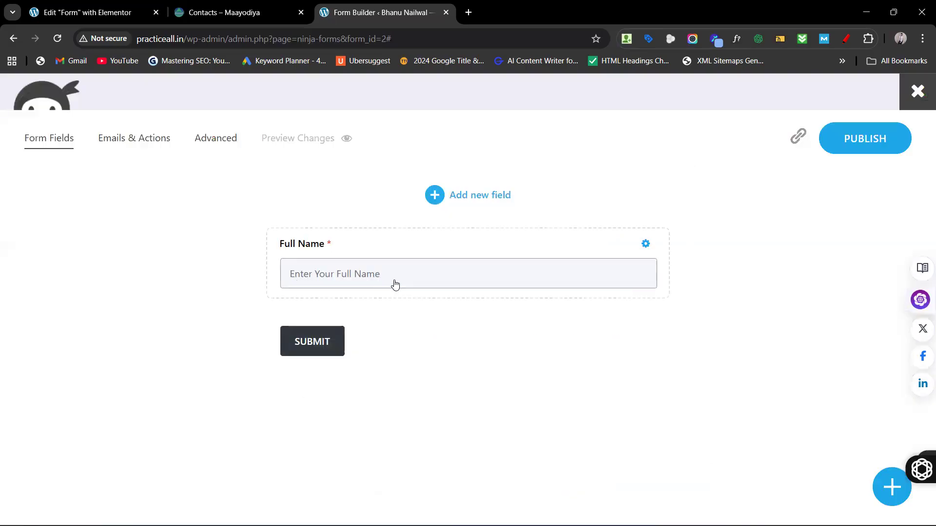
left_click(435, 199)
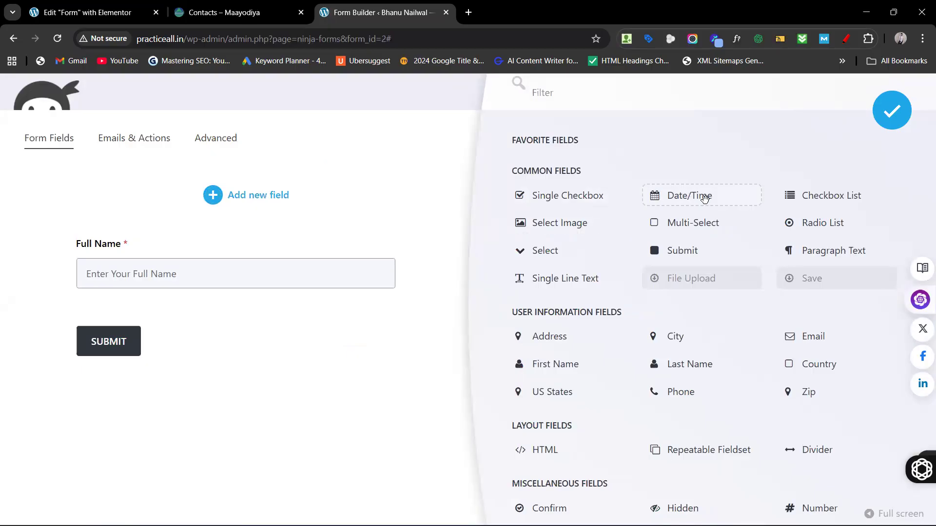
left_click(705, 197)
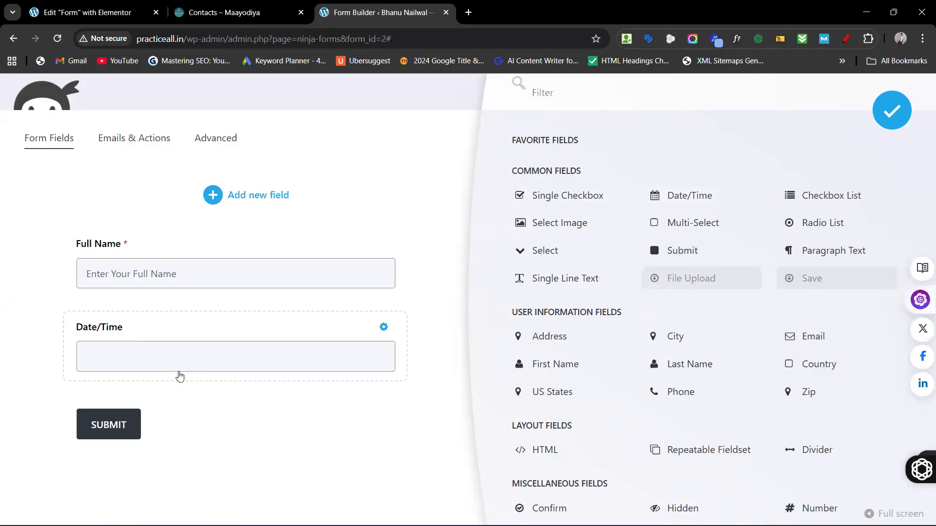
left_click(156, 359)
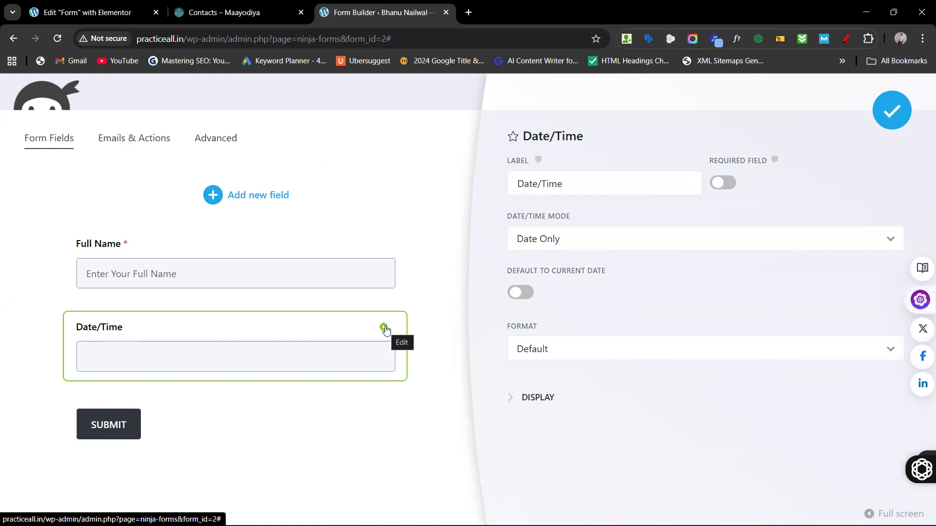
left_click(344, 410)
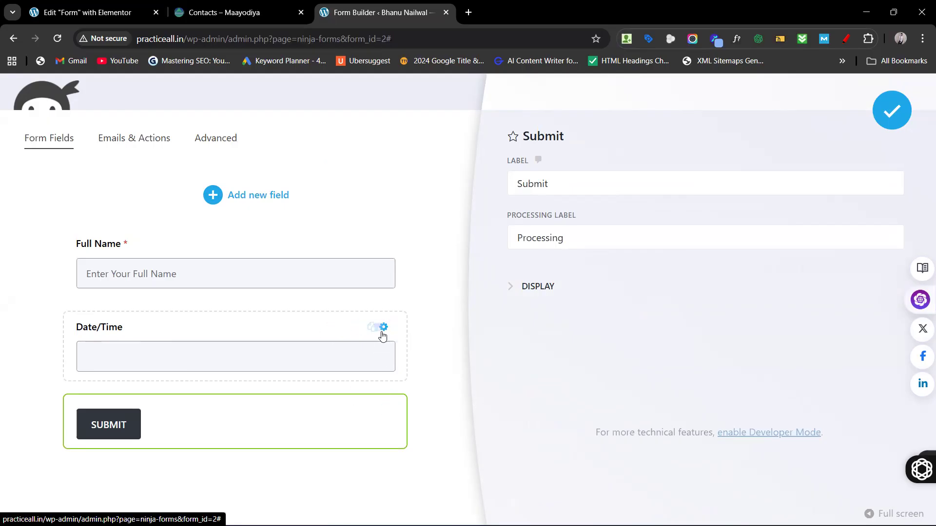
left_click(359, 325)
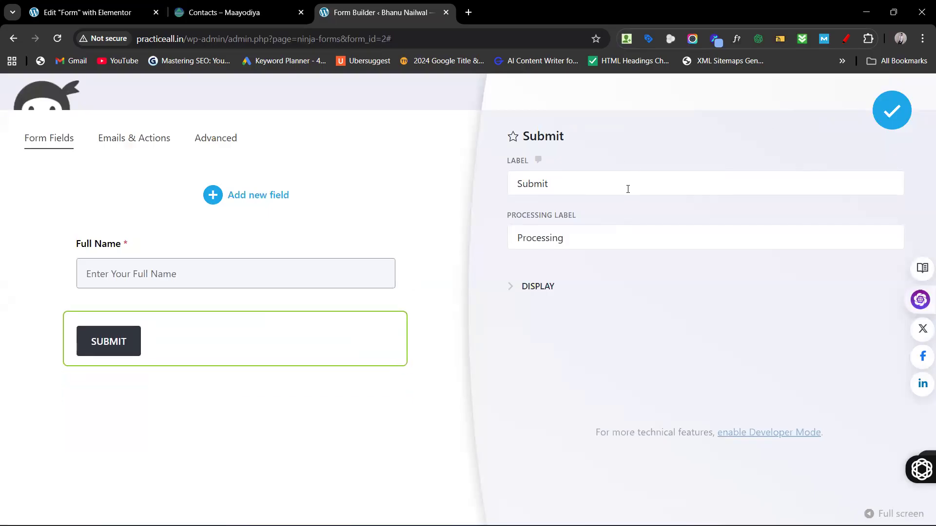
Step: Add a Checkbox List field between Full Name and the submit button, labelled "Language Known" and marked as required
left_click(242, 203)
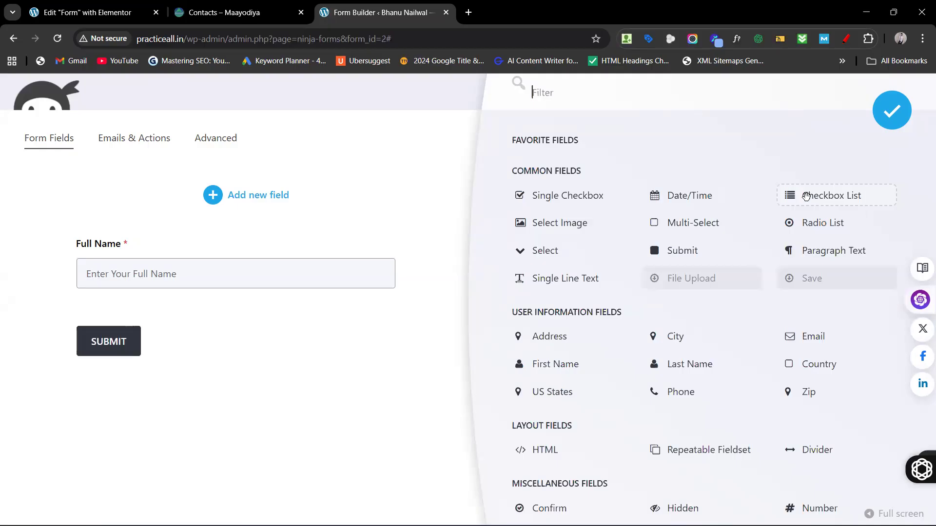
left_click_drag(810, 198, 284, 345)
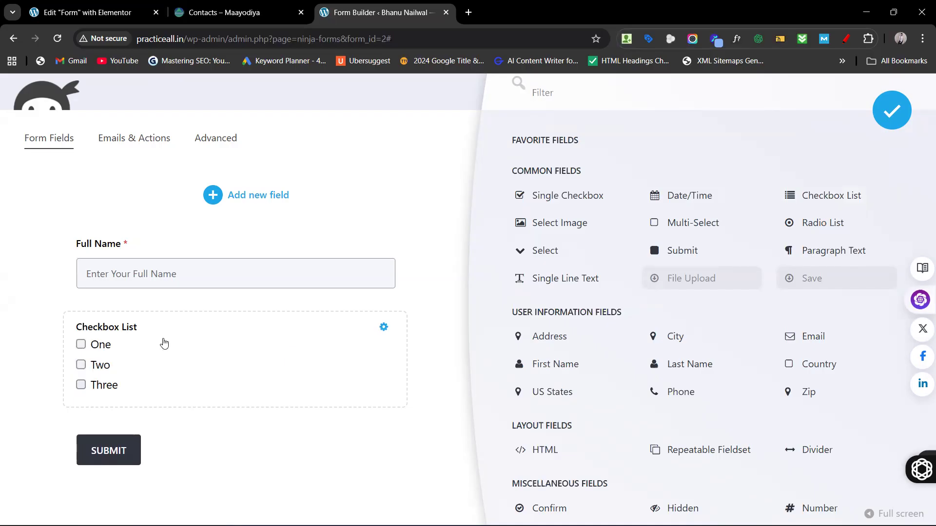
left_click(164, 343)
left_click(583, 187)
key("ctrl+a")
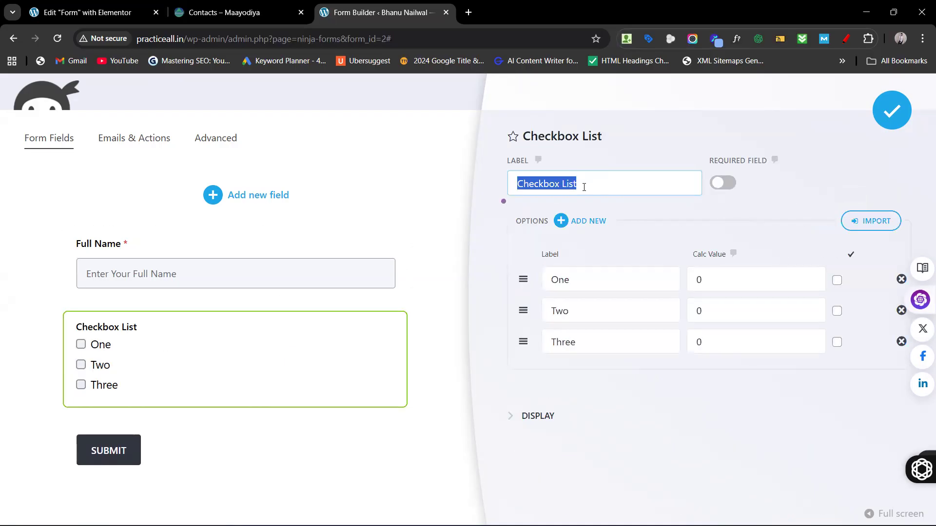
key("BackSpace")
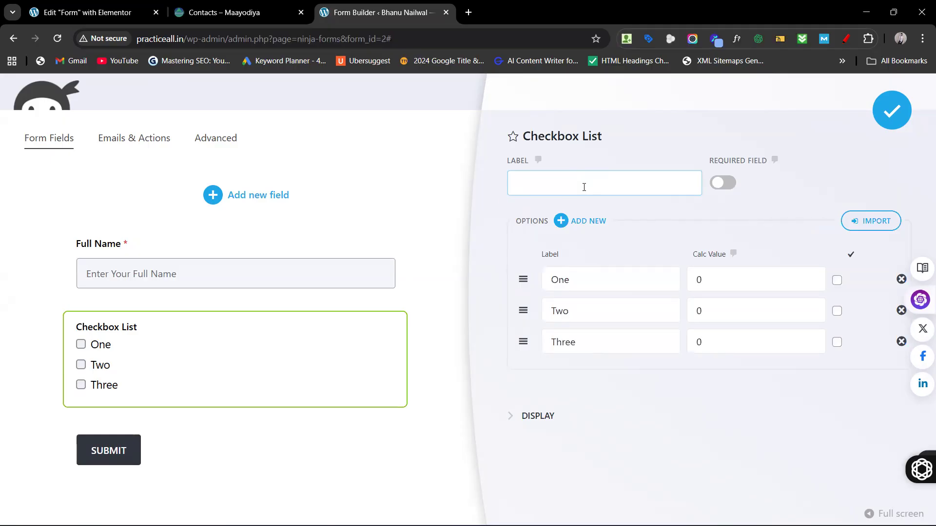
type("Language Known")
left_click(726, 186)
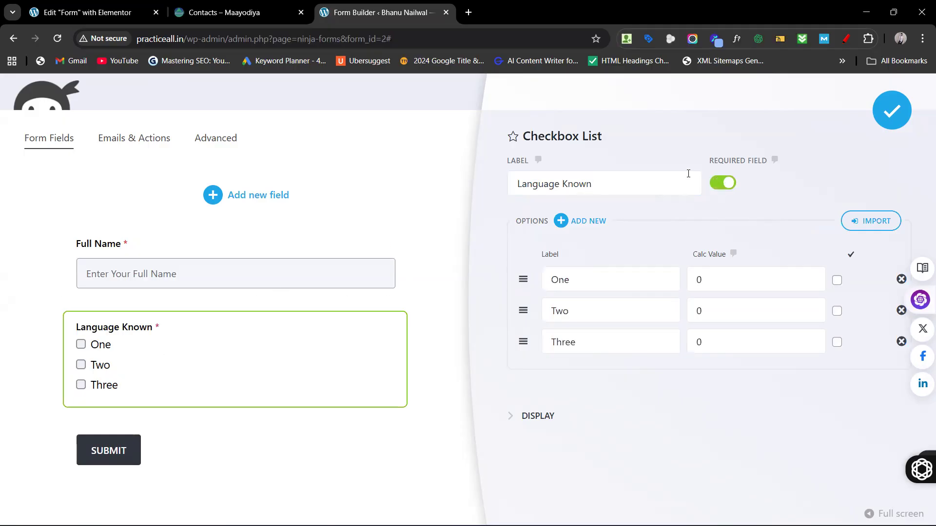
Step: Set the Language Known options to English, Hindi and German, finish editing and dismiss the congratulations message
left_click(587, 275)
key("BackSpace")
key("BackSpace")
type("English")
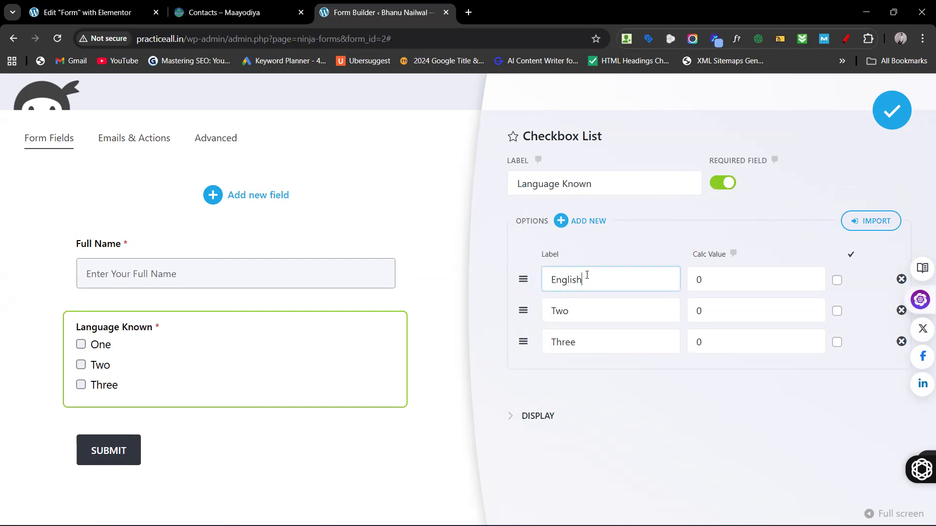
left_click(577, 312)
double_click(577, 313)
type("Hindi")
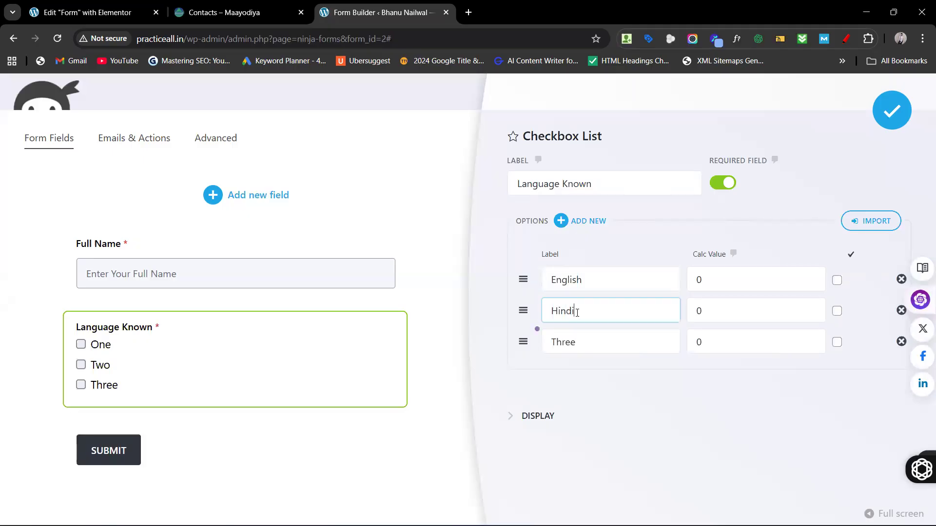
left_click(583, 341)
double_click(583, 341)
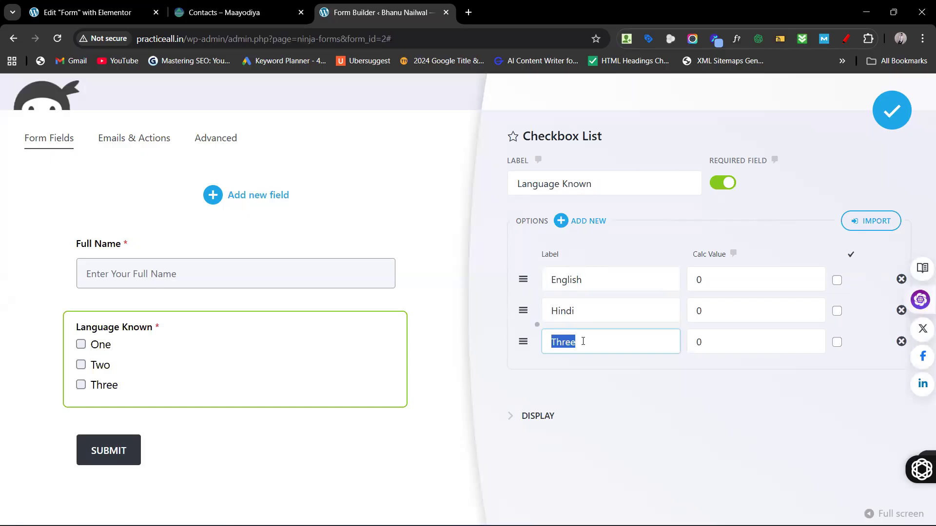
type("German")
left_click(888, 112)
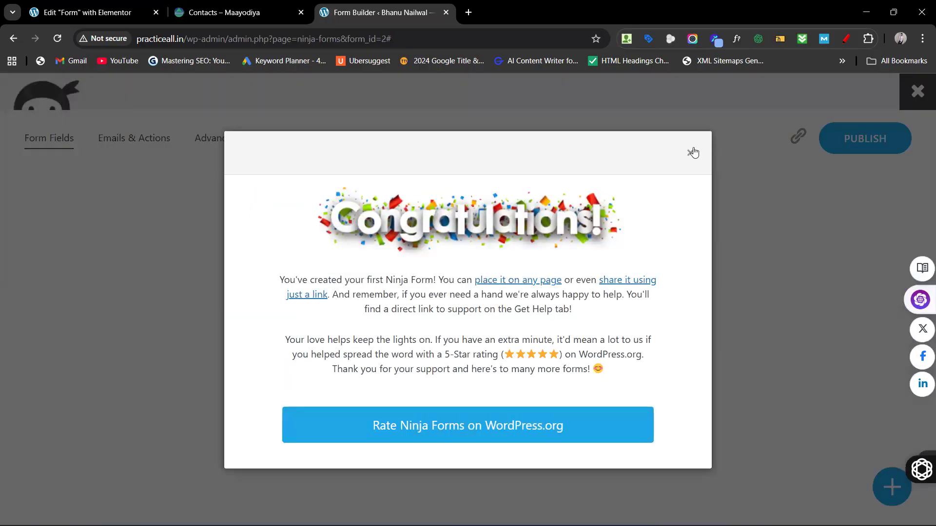
left_click(692, 152)
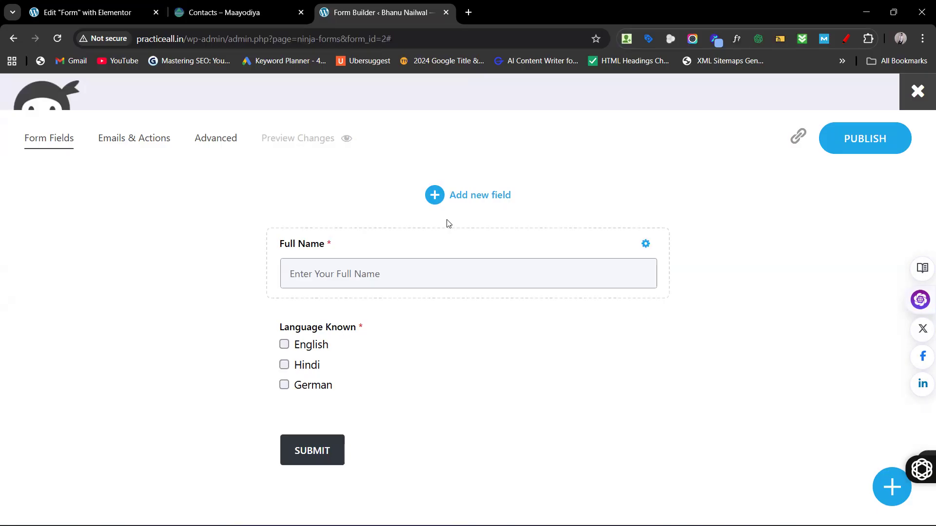
Step: Add a Radio List field to the form, label it "Gender" and mark it as required
left_click(434, 195)
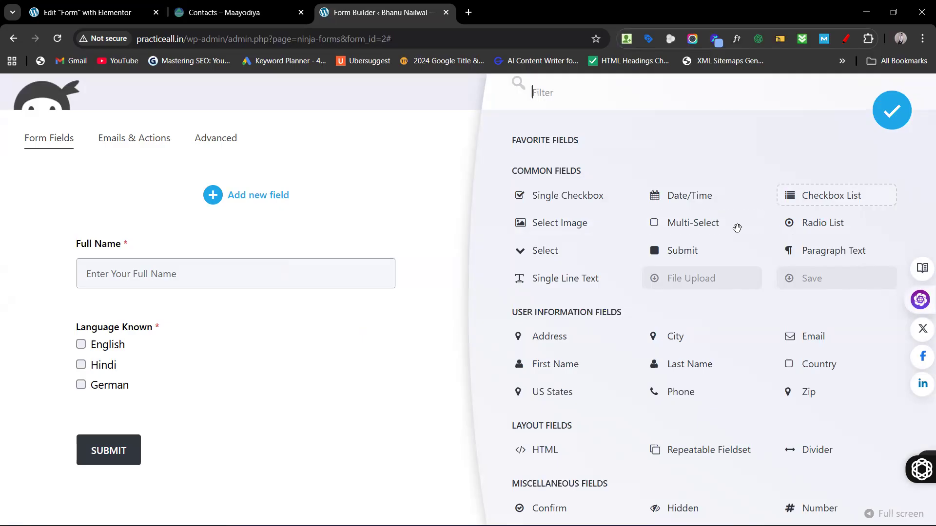
left_click(799, 224)
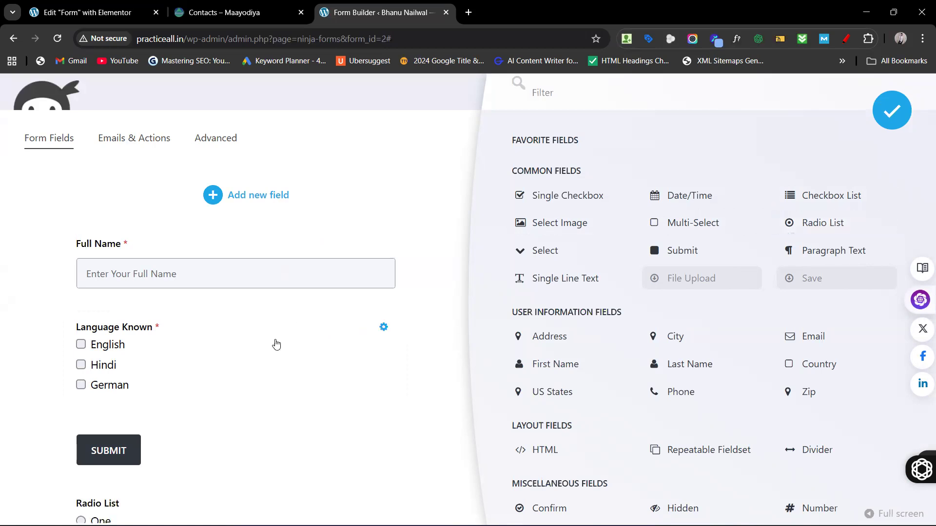
scroll(274, 344, "down", 1)
scroll(275, 339, "down", 1)
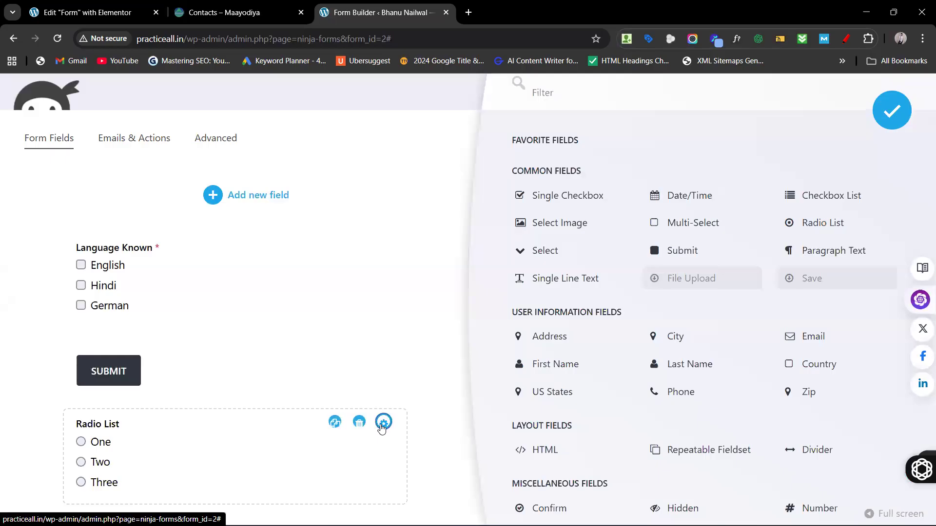
left_click(382, 424)
left_click(578, 195)
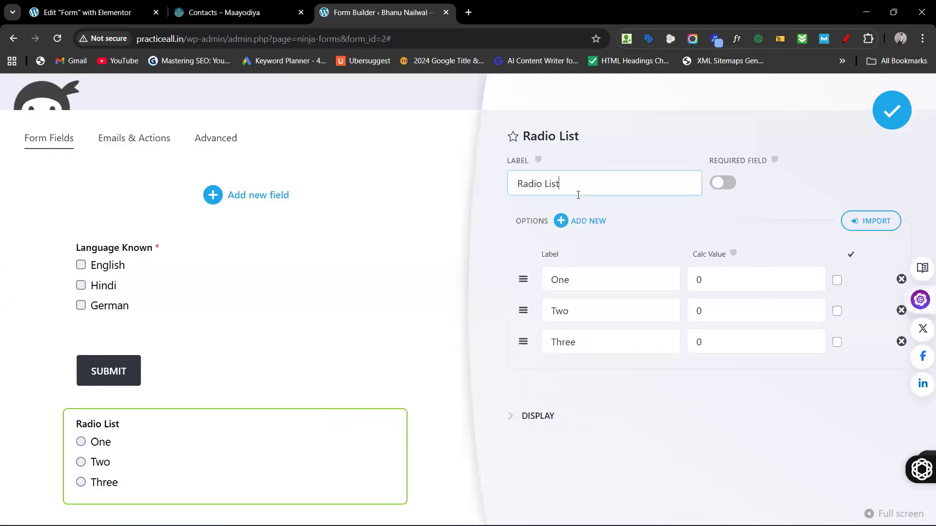
key("ctrl+a")
type("Ge")
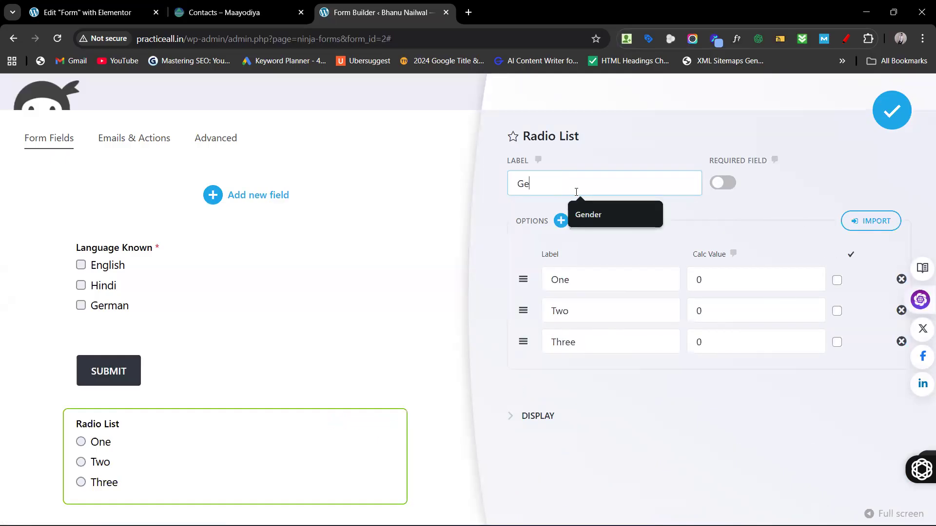
left_click(598, 207)
left_click(713, 189)
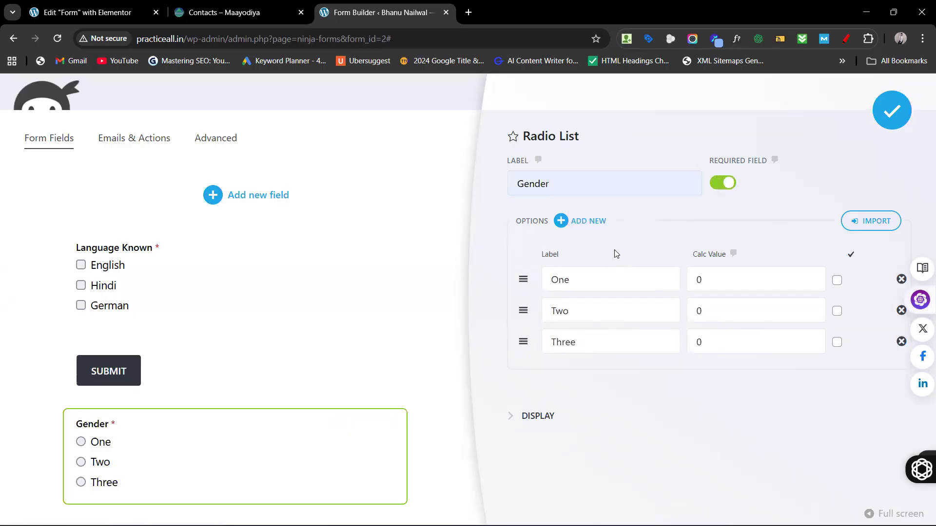
Step: Set the Gender options to Male, Female and Others, finish editing and dismiss the congratulations message
left_click(585, 287)
double_click(584, 287)
type("Male")
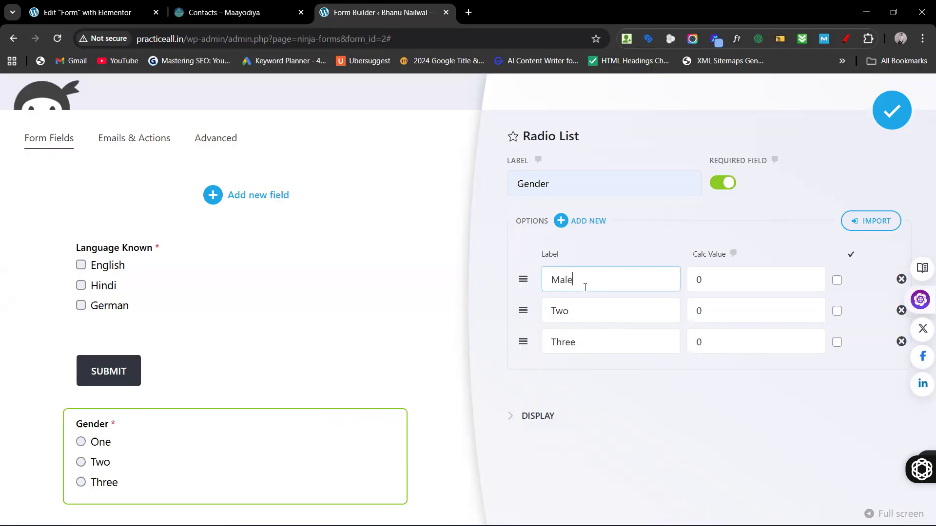
left_click(578, 311)
double_click(578, 311)
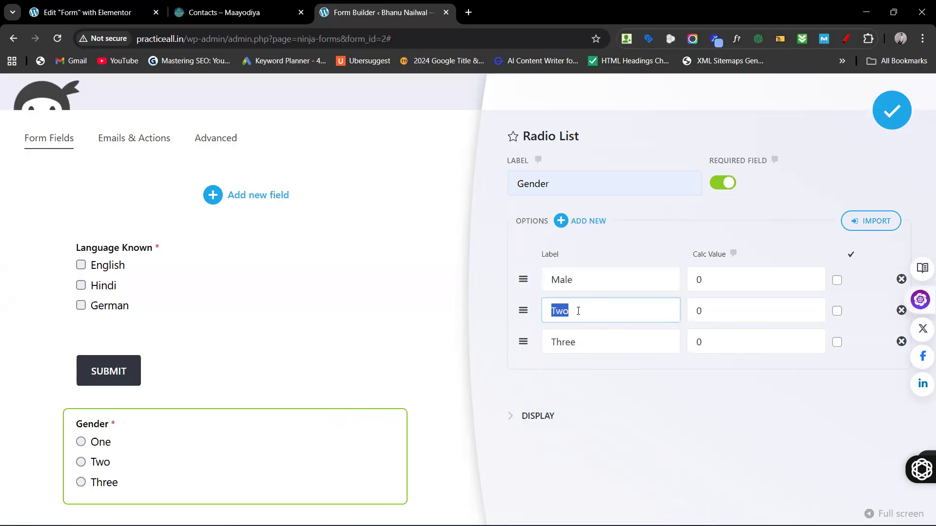
type("Female")
double_click(587, 341)
type("O")
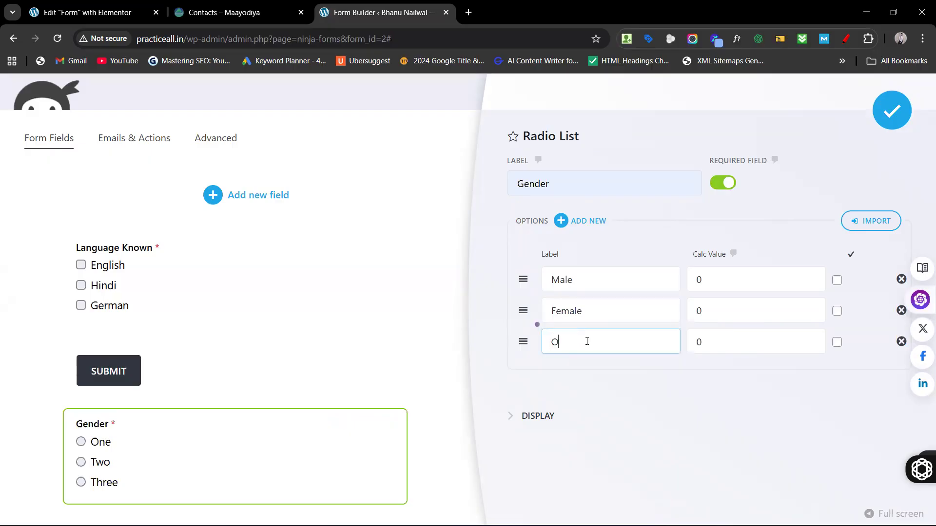
type("ther")
key("BackSpace")
type("ers")
scroll(612, 359, "down", 2)
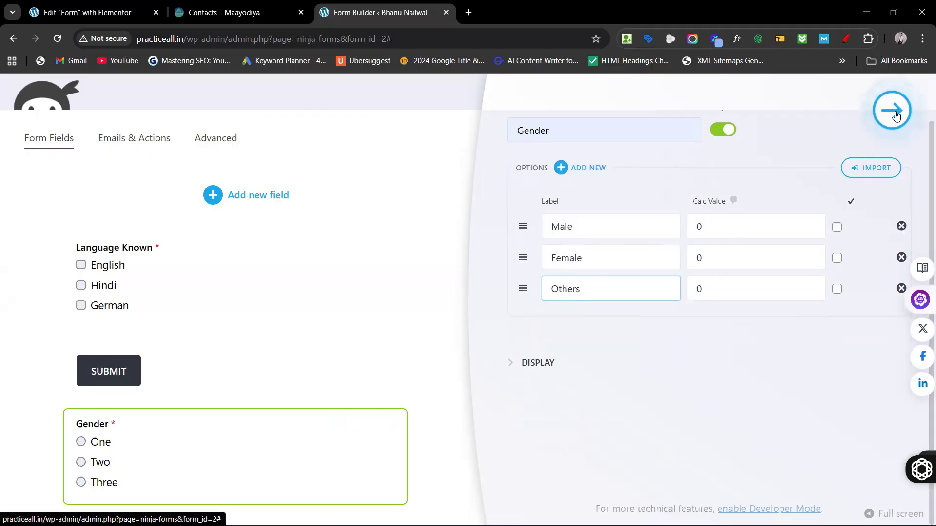
left_click(896, 115)
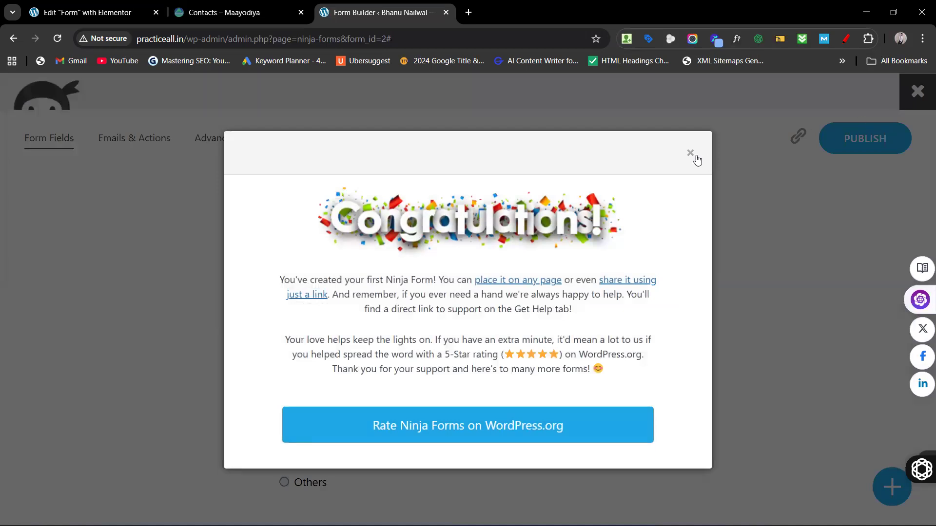
left_click(690, 154)
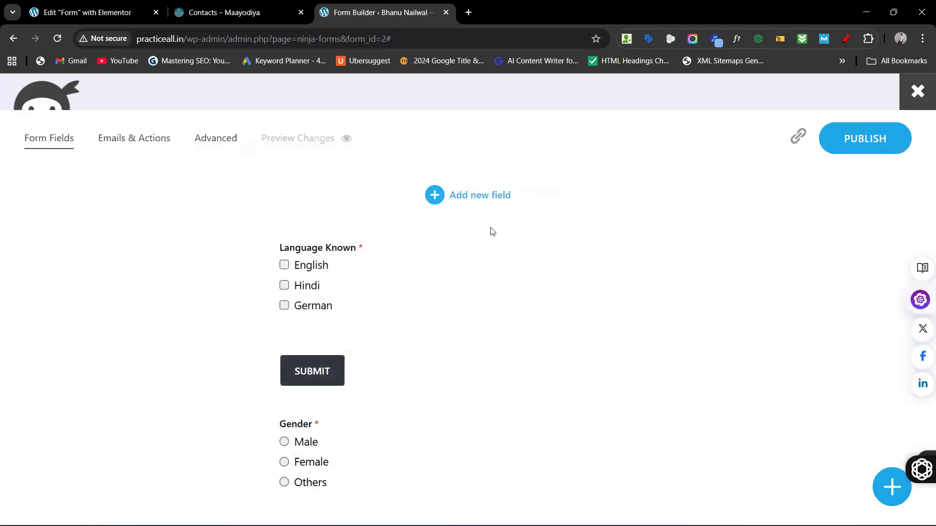
scroll(436, 297, "up", 2)
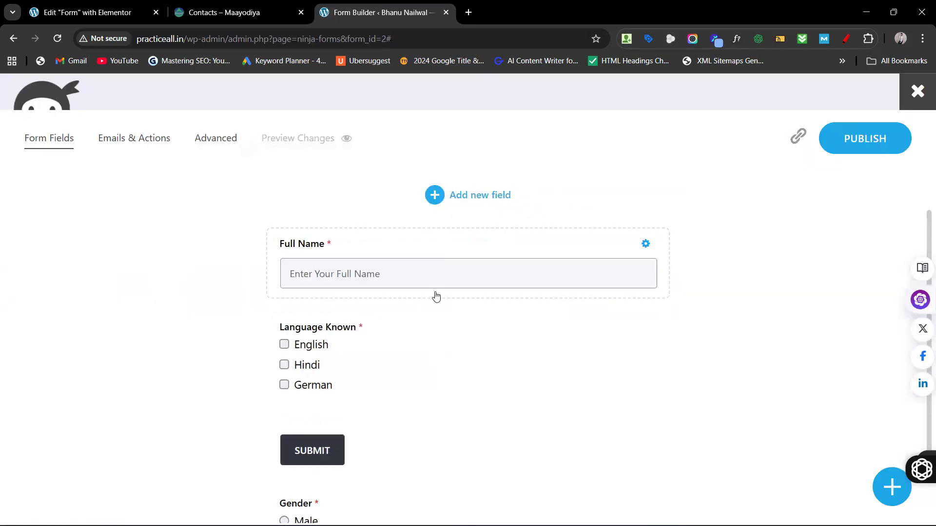
Step: Move the Submit button below the Gender field so that it closes the form
scroll(436, 297, "down", 2)
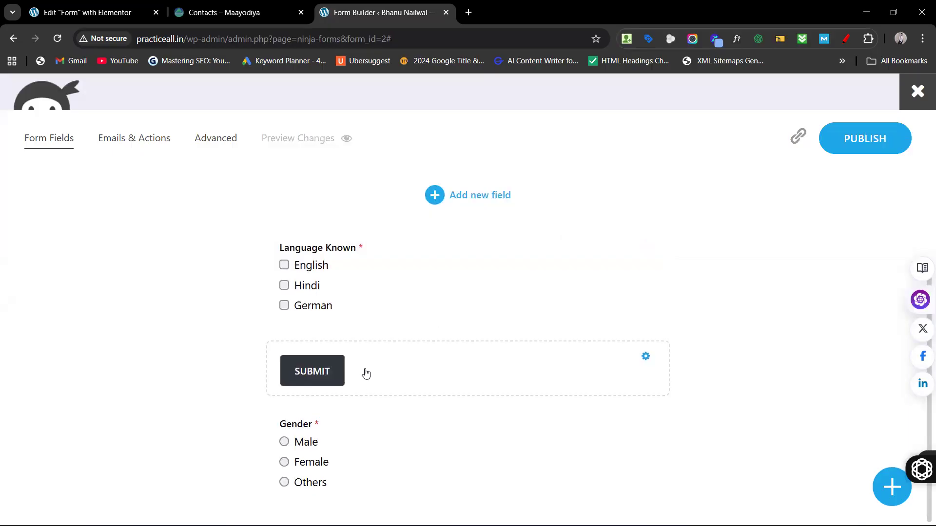
left_click_drag(580, 358, 556, 402)
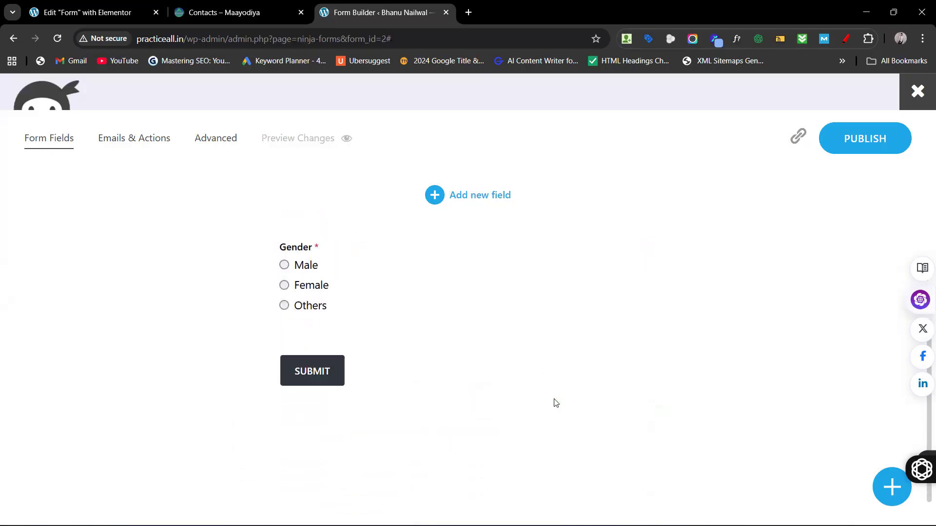
scroll(556, 403, "up", 2)
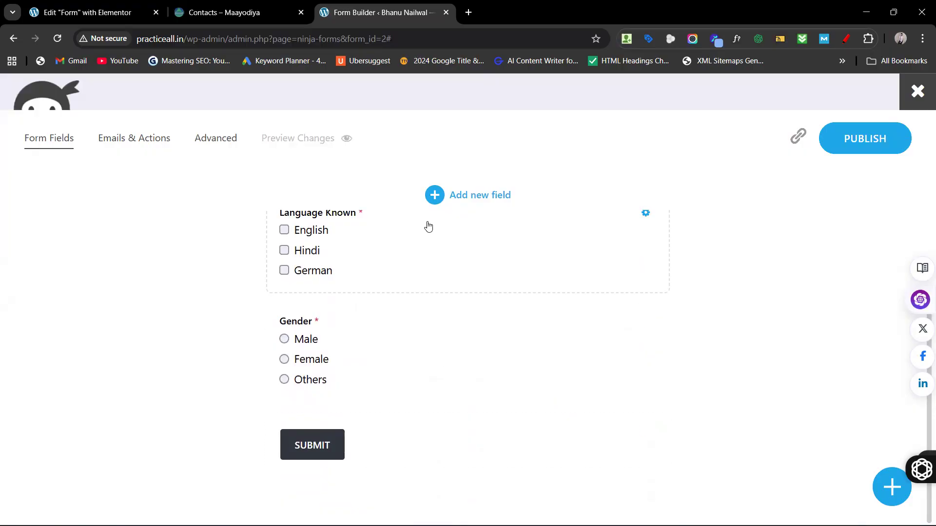
Step: Add a Select field to the form and try to move it above the Submit button
left_click(435, 195)
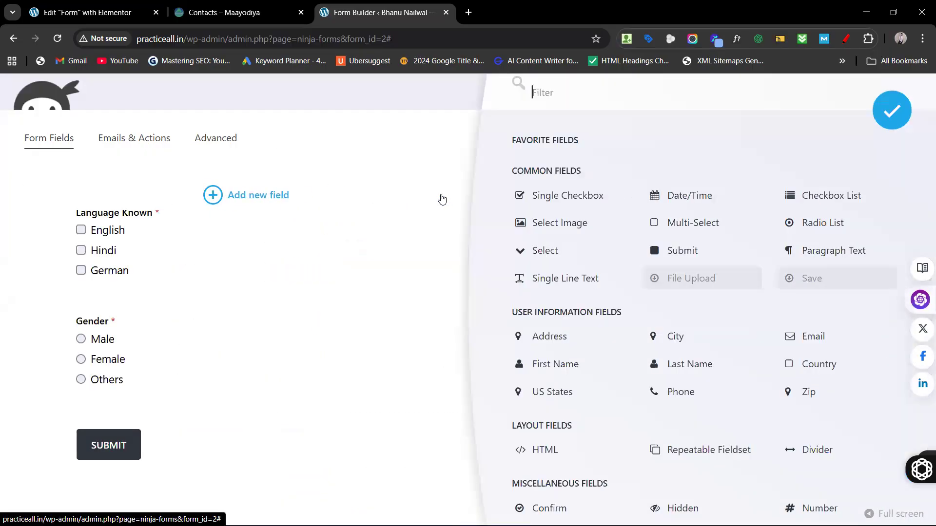
left_click(569, 252)
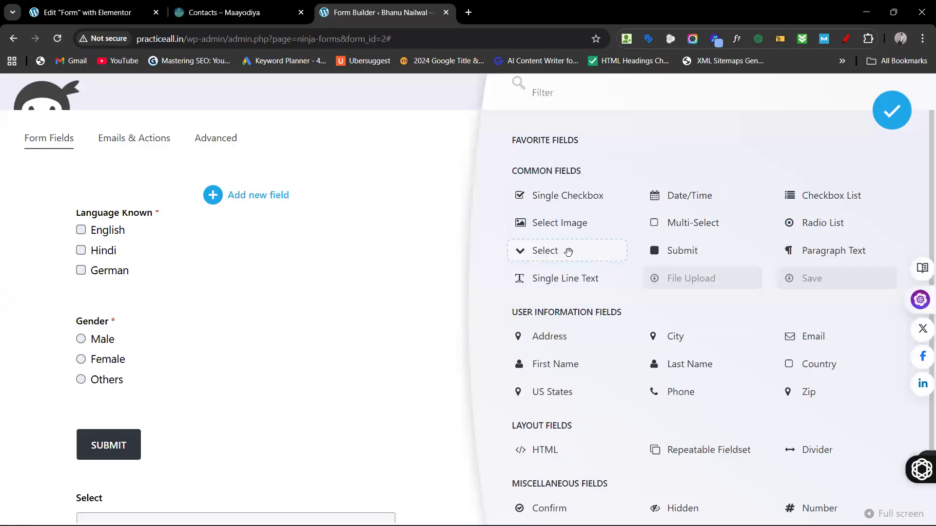
scroll(181, 429, "down", 1)
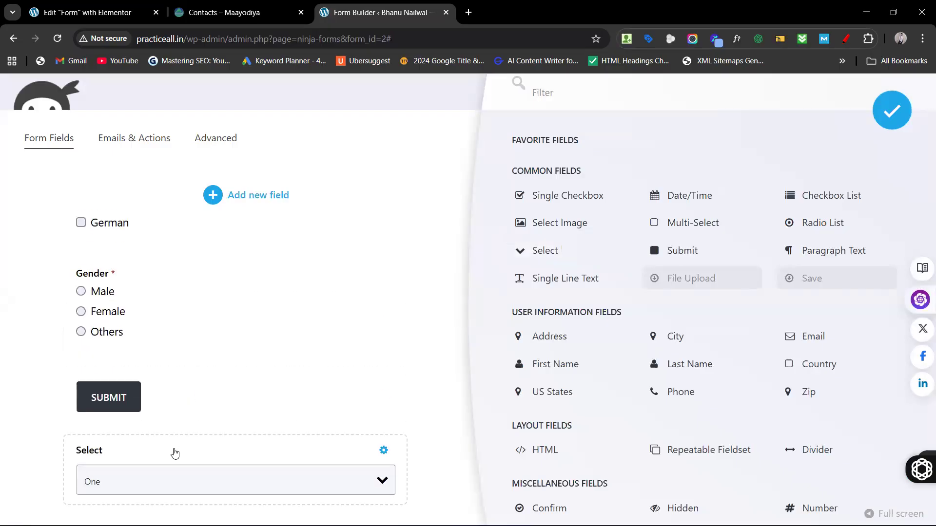
left_click_drag(174, 450, 162, 360)
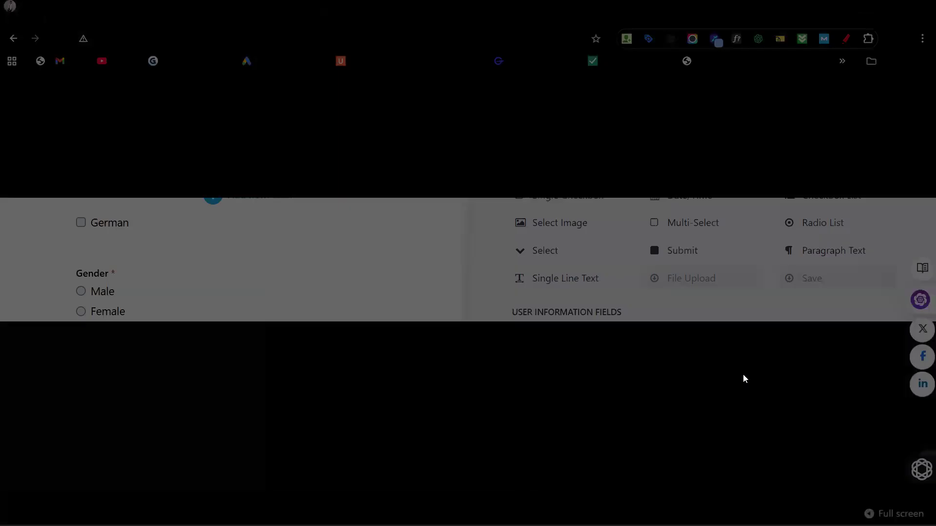
Step: Try to close the frozen Google Chrome window from the Windows desktop
key("super")
key("super")
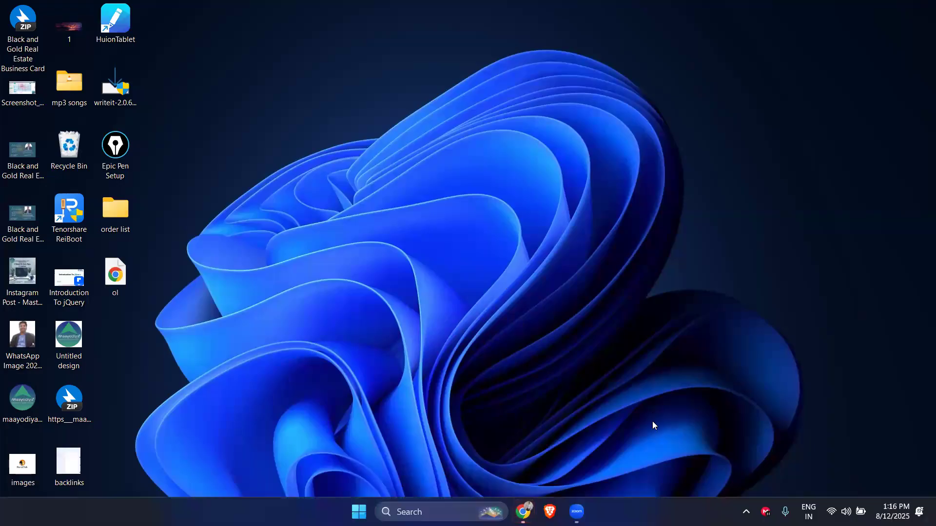
left_click(523, 512)
right_click(522, 512)
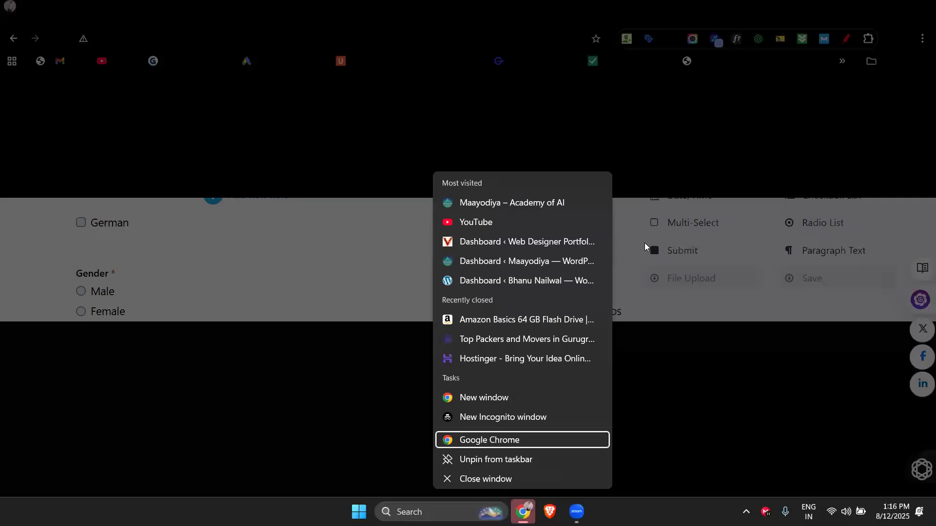
left_click(517, 484)
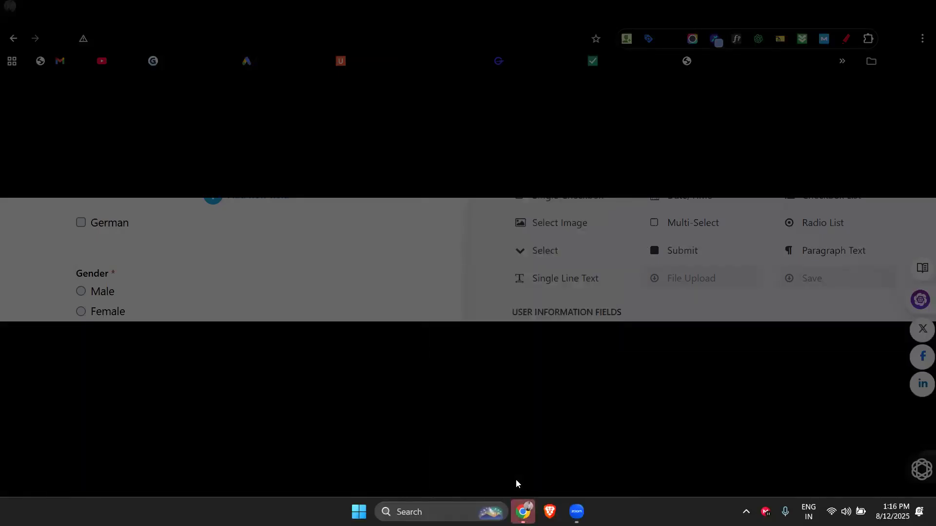
Step: Open Task Manager and end the Google Chrome task
right_click(737, 512)
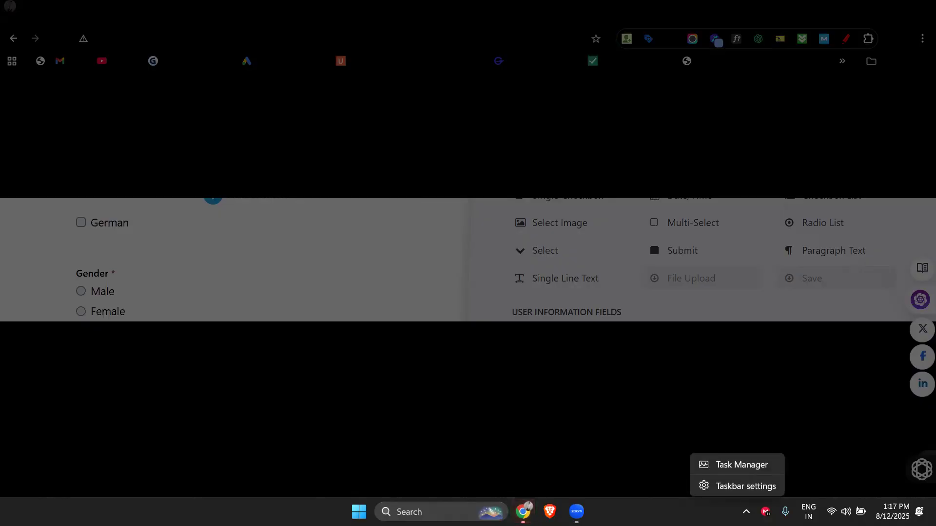
left_click(724, 466)
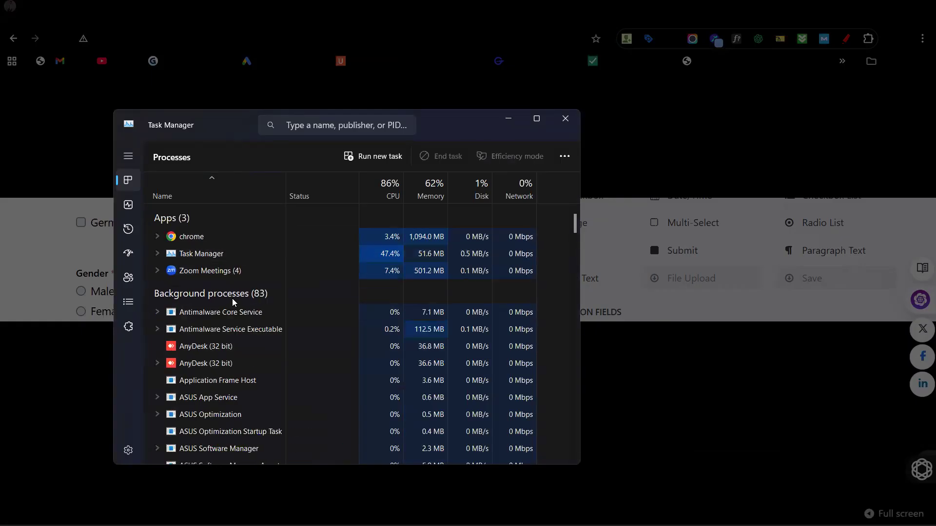
right_click(210, 243)
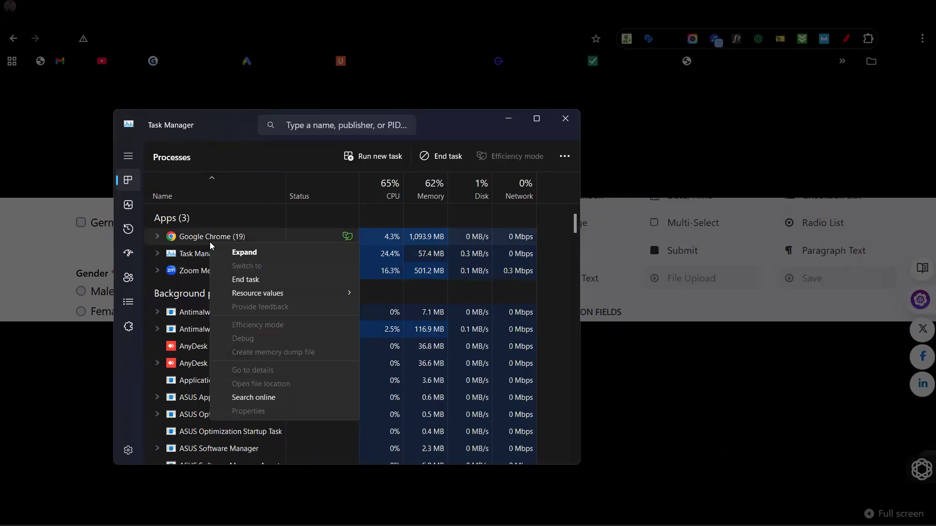
left_click(254, 283)
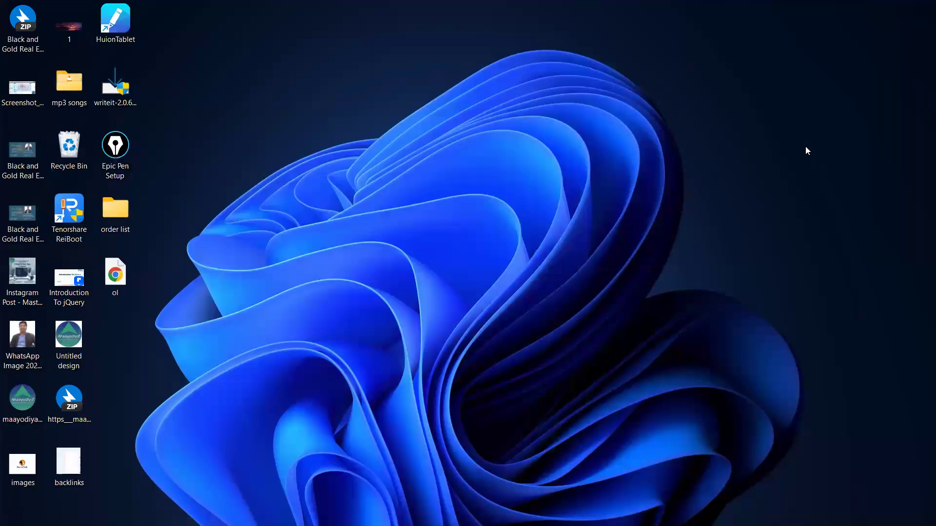
Step: Relaunch Google Chrome and restore the pages from the interrupted session
key("super")
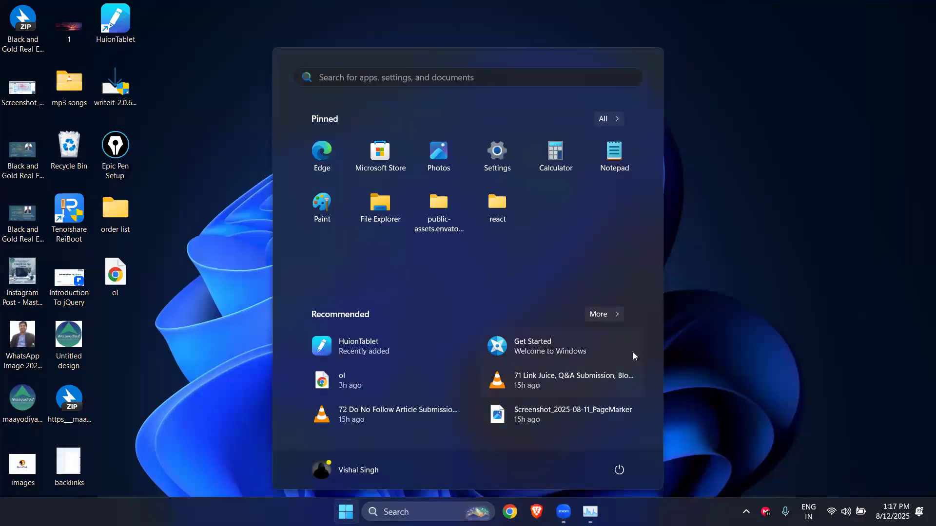
left_click(737, 235)
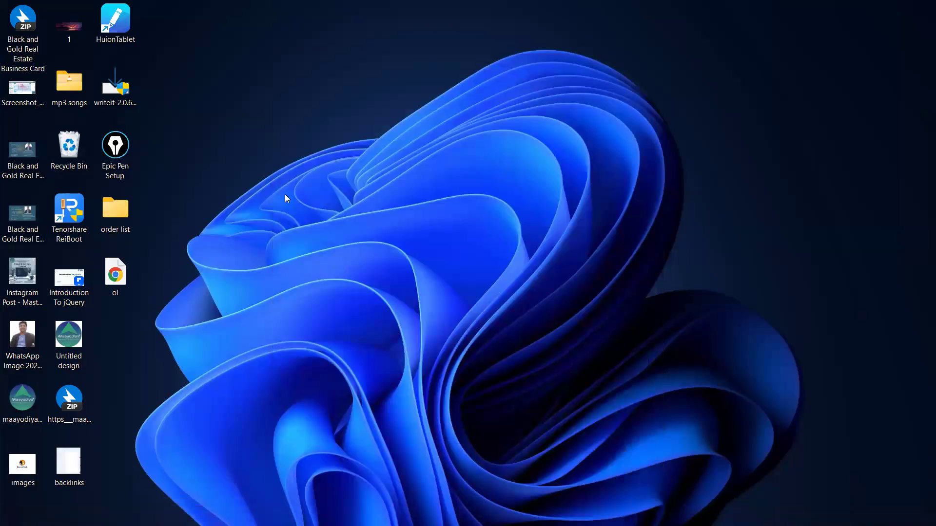
key("super")
type("ch")
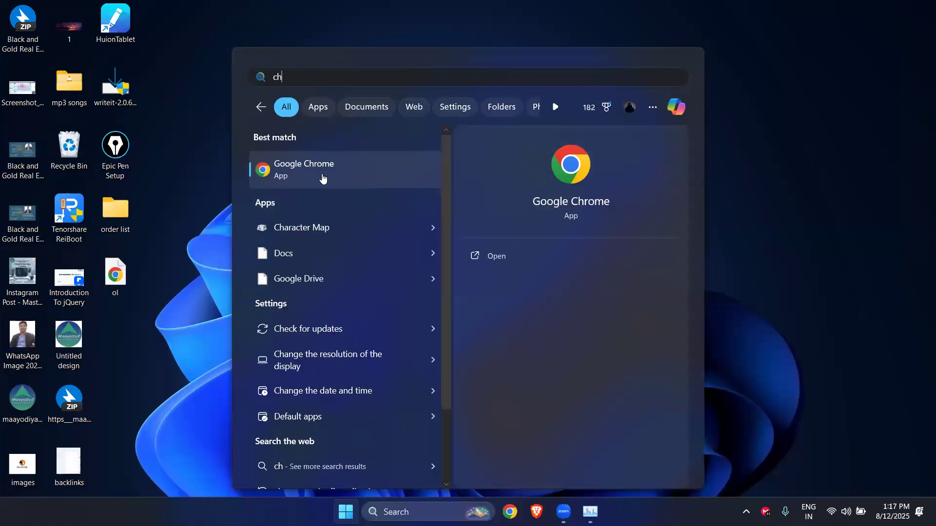
left_click(322, 173)
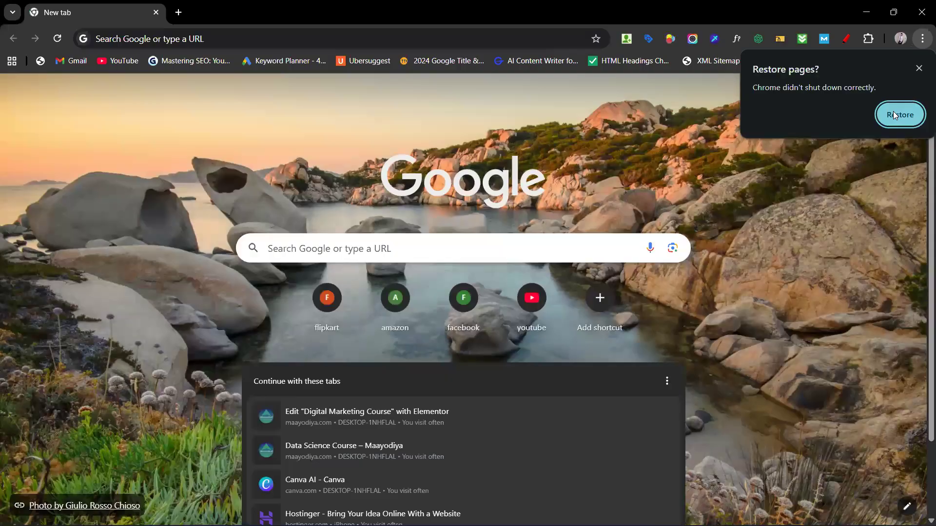
left_click(892, 115)
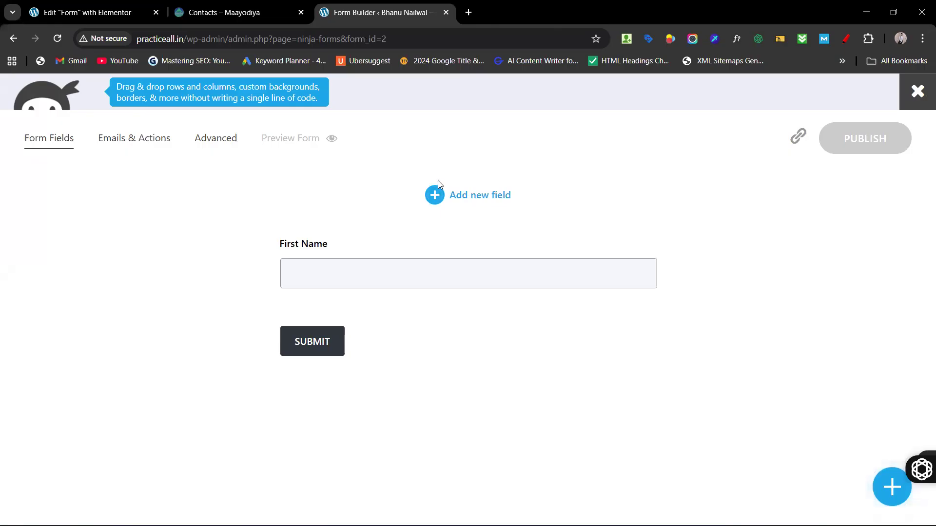
Step: Add a Select field between First Name and the Submit button and open its settings
left_click(437, 199)
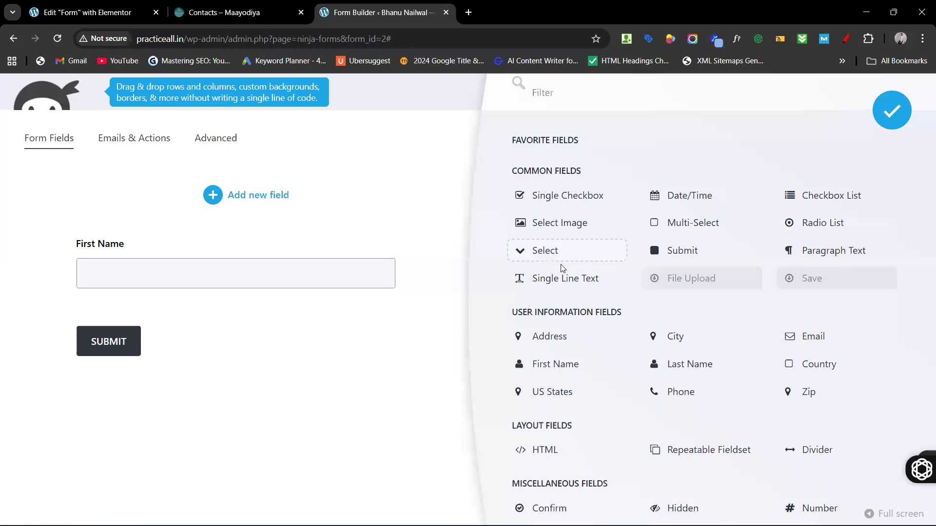
left_click(546, 252)
mouse_move(261, 371)
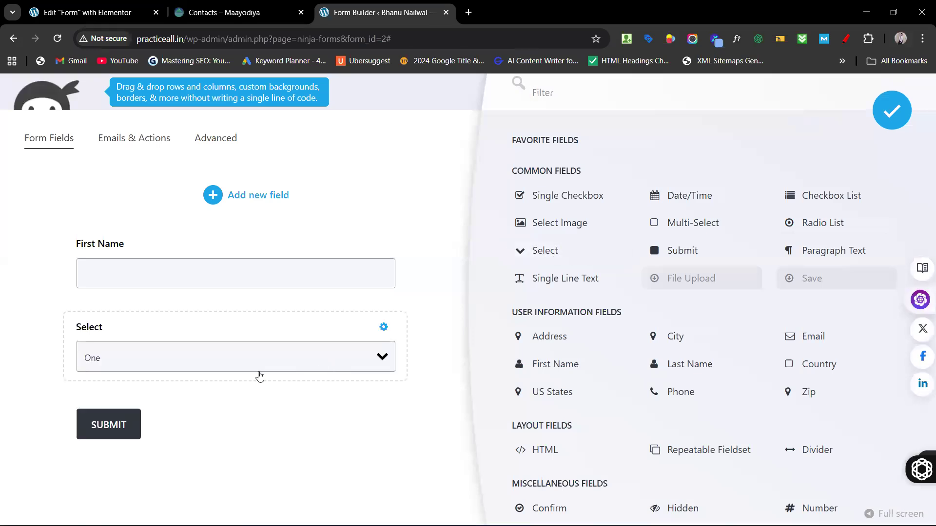
left_click(384, 325)
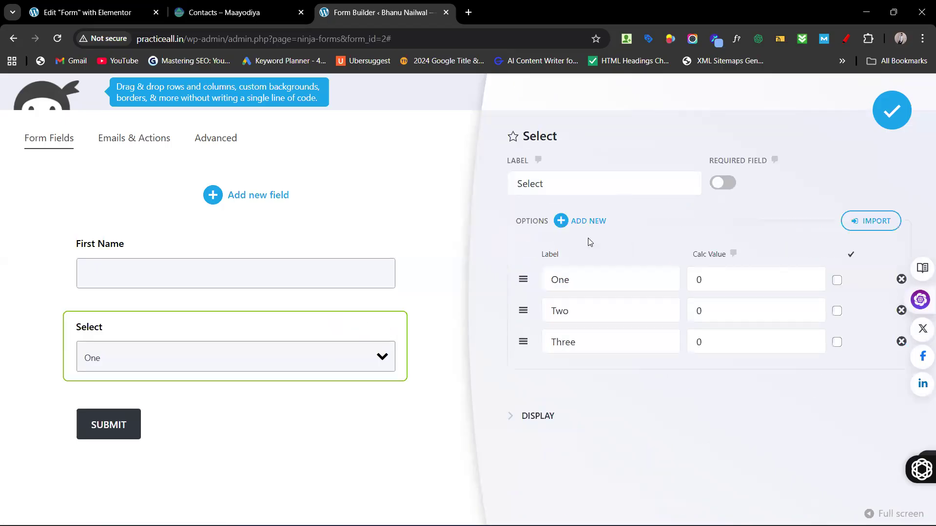
Step: Label the Select field "Country" and mark it as required
left_click(575, 183)
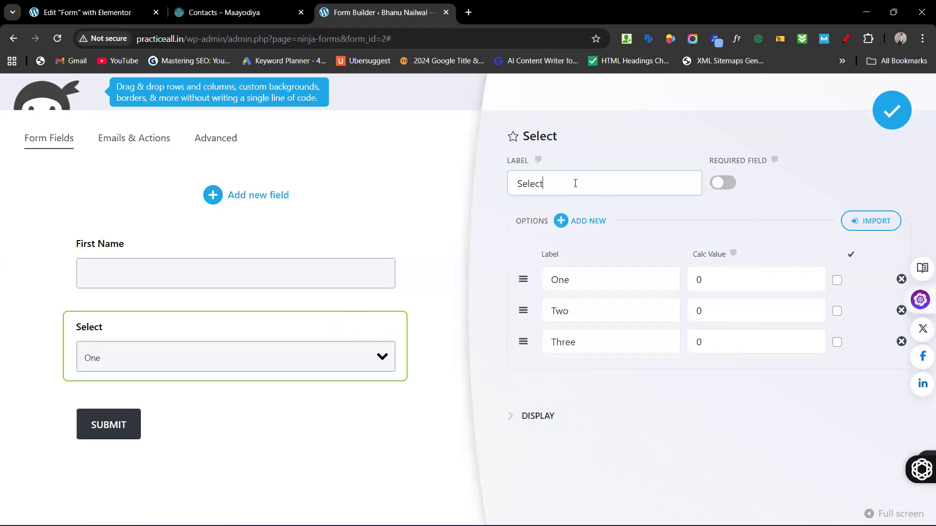
key("BackSpace")
key("BackSpace")
key("BackSpace")
key("BackSpace")
key("BackSpace")
type("CO")
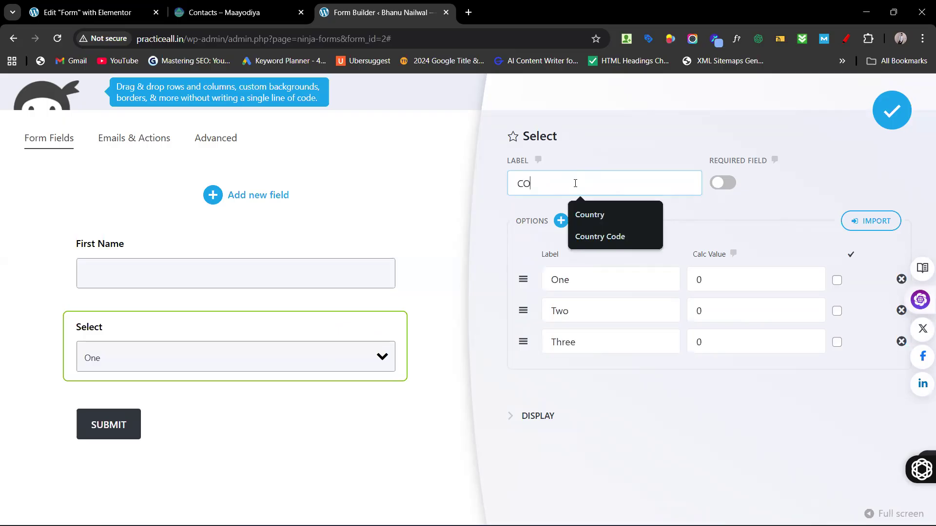
type("untr")
key("BackSpace")
type("ontr")
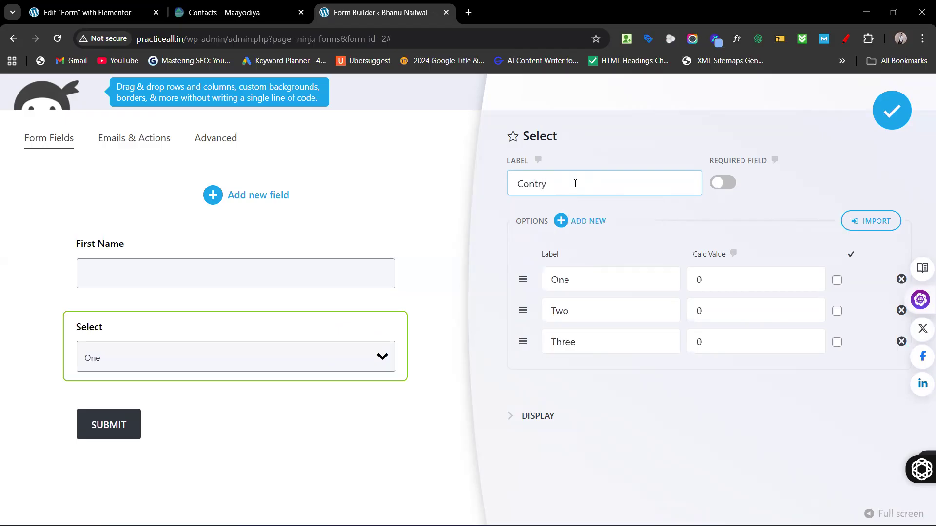
type("u")
left_click(725, 185)
Step: Set the Country options to India, Dubai and Germany and finish editing the field
scroll(608, 243, "down", 1)
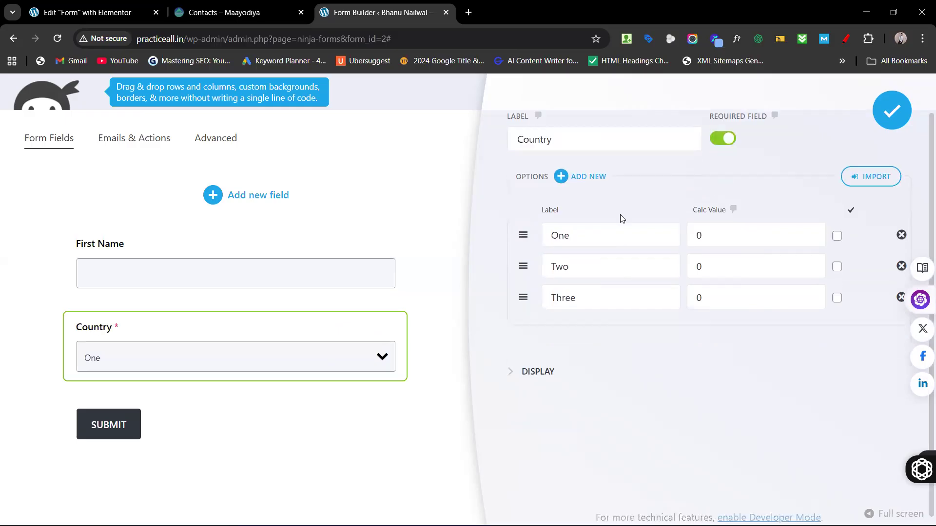
left_click(591, 240)
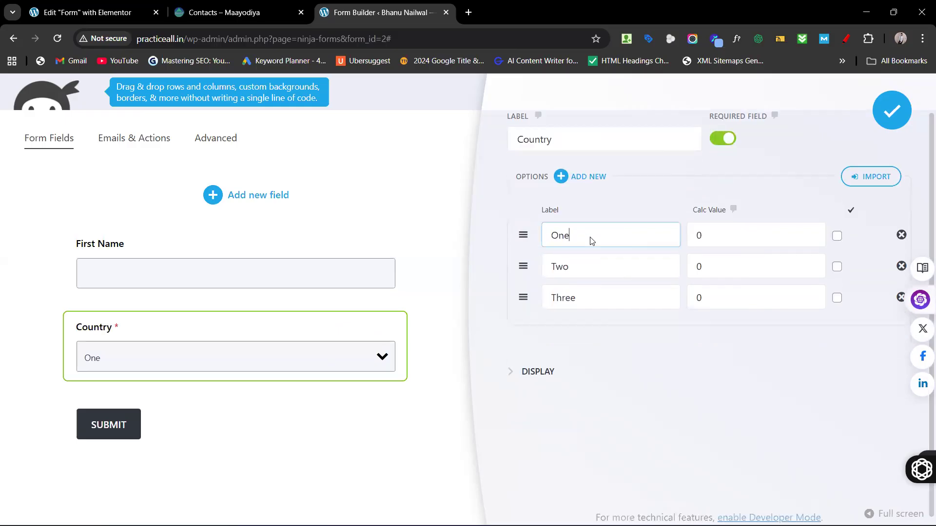
key("BackSpace")
key("BackSpace")
key("BackSpace")
type("Indi")
left_click(587, 266)
key("ctrl+a")
type("G")
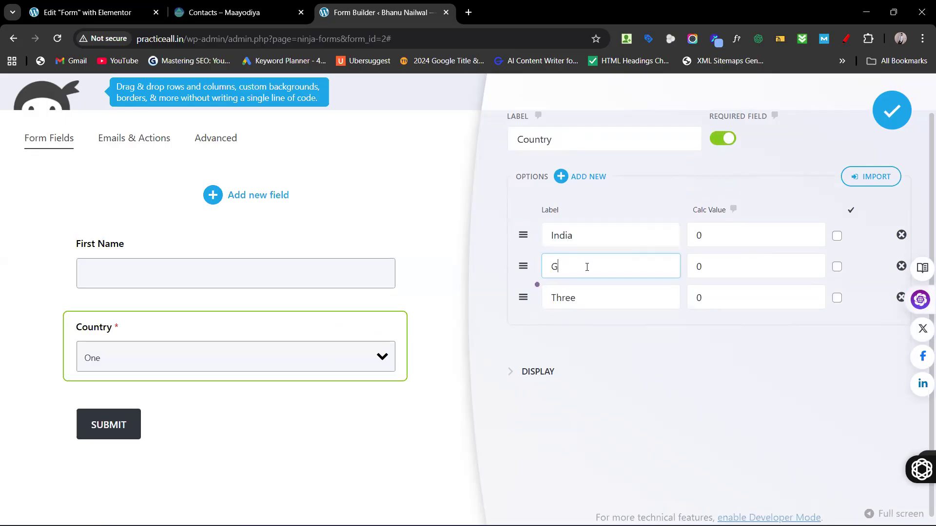
type("Dubai")
left_click(586, 300)
double_click(587, 300)
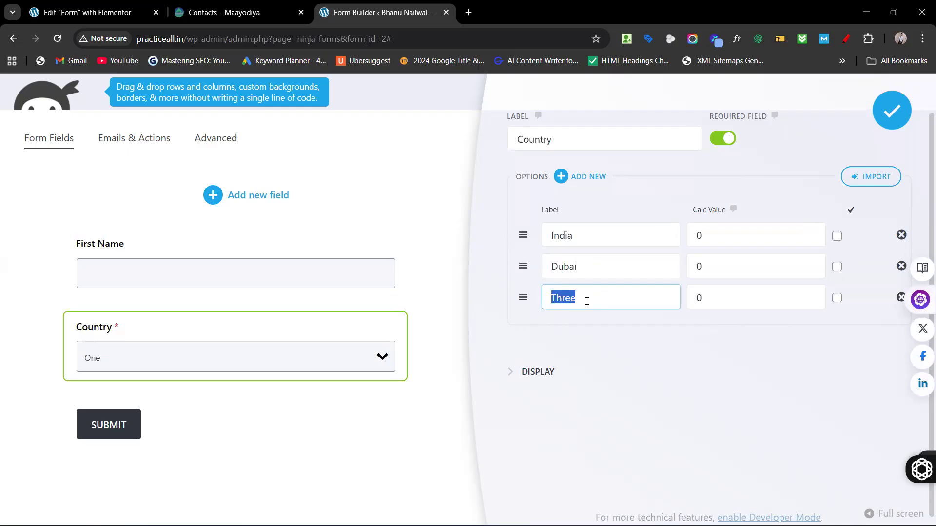
type("Germany")
scroll(629, 307, "down", 1)
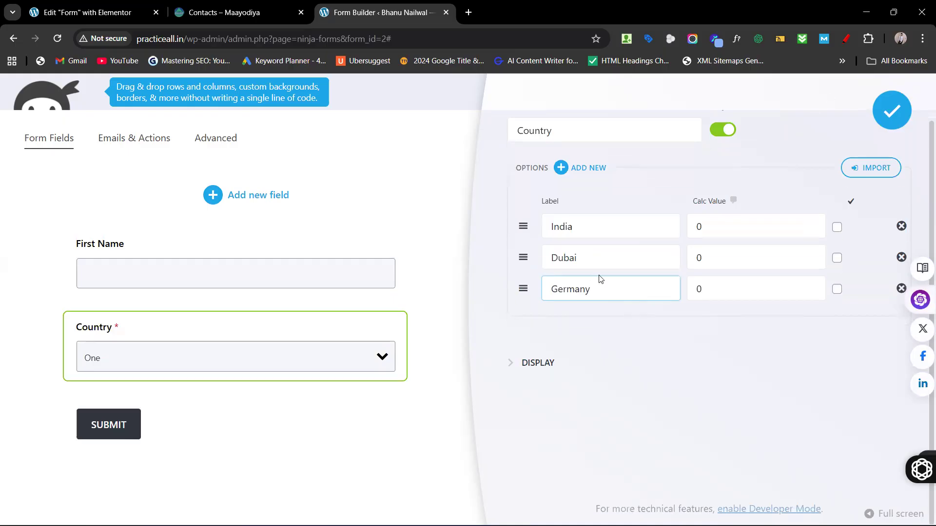
scroll(599, 275, "up", 1)
scroll(600, 275, "up", 1)
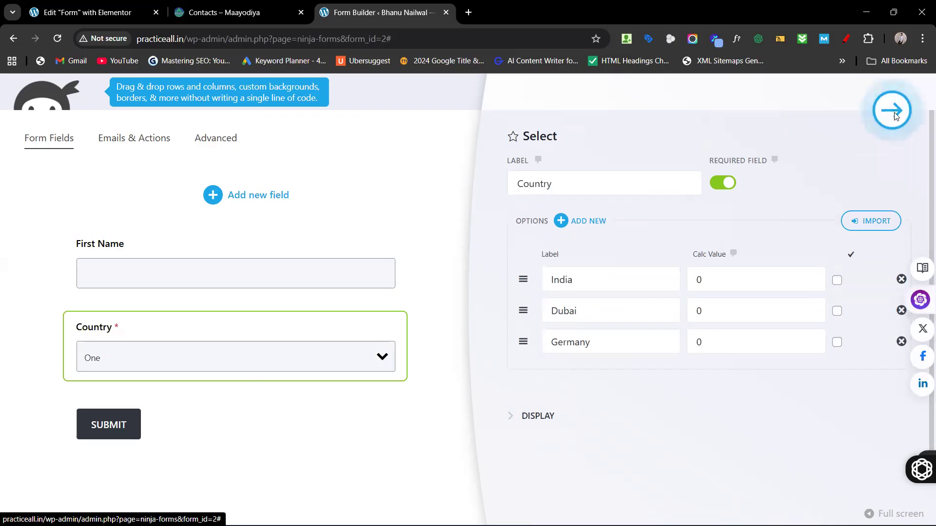
left_click(895, 115)
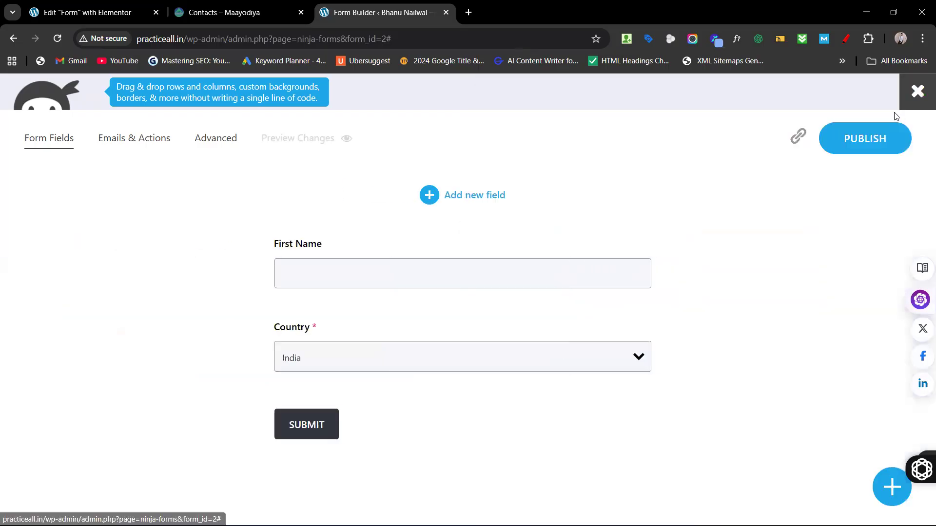
Step: Add a Paragraph Text field between the Country field and the Submit button
left_click(643, 362)
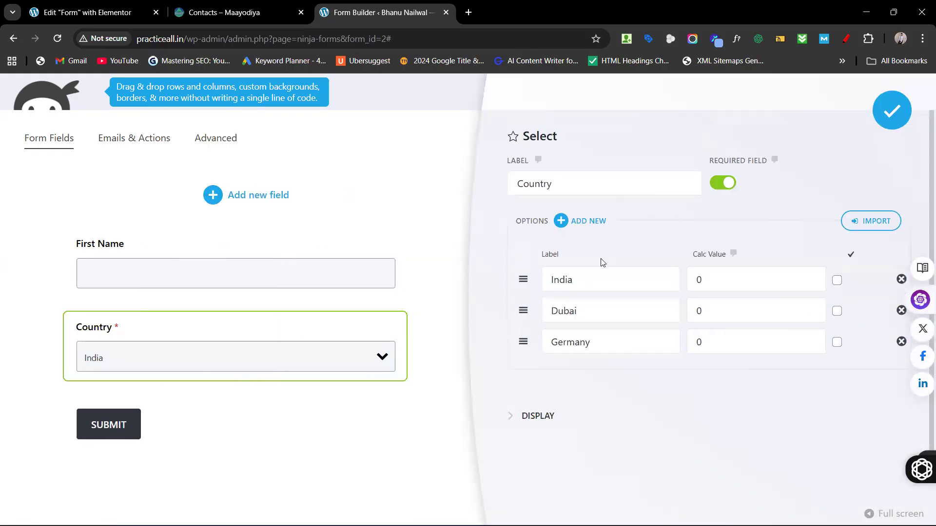
left_click(212, 194)
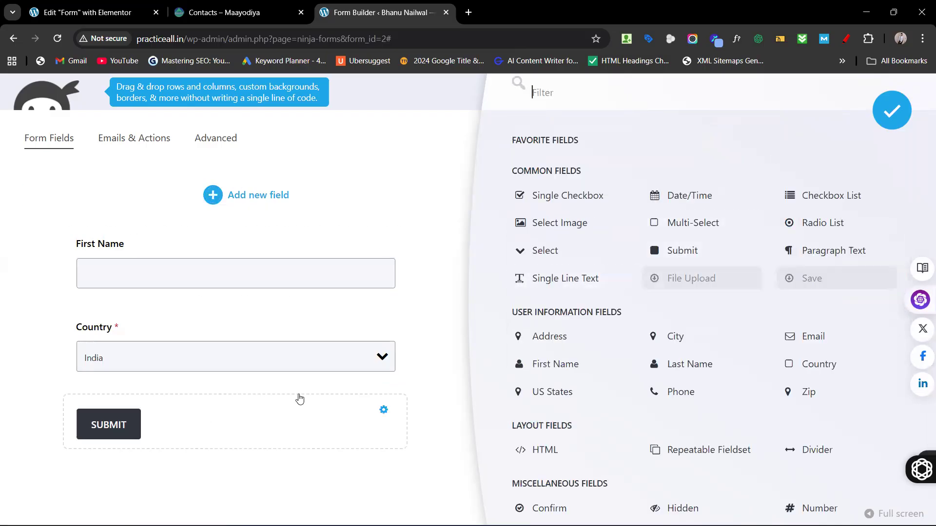
scroll(813, 253, "down", 2)
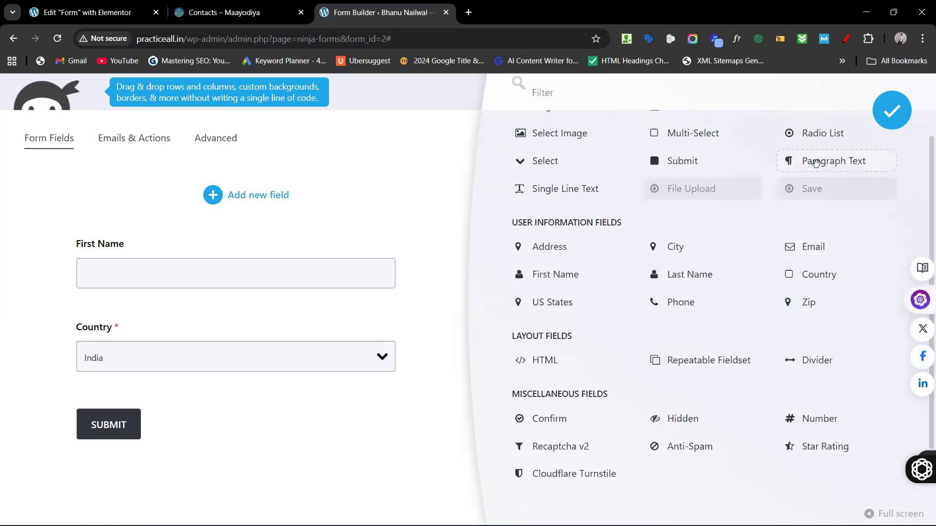
left_click_drag(816, 162, 321, 396)
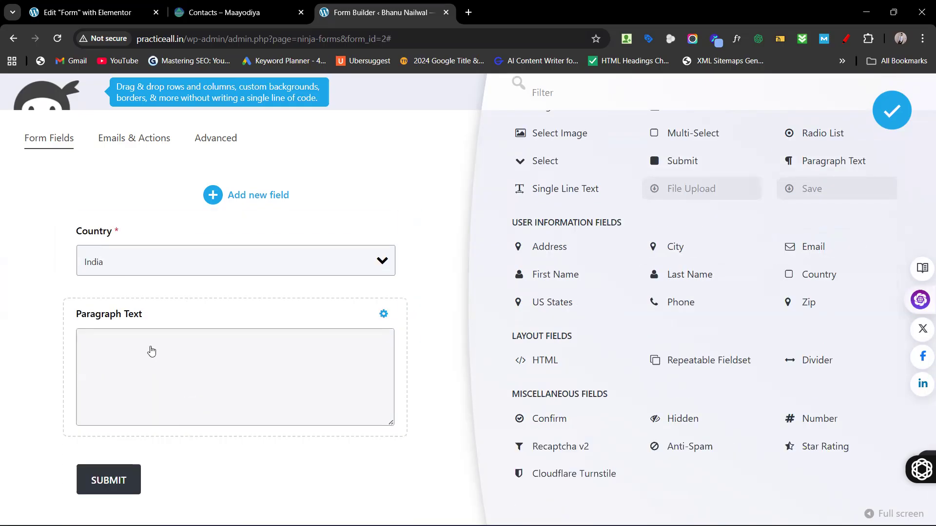
Step: Label the Paragraph Text field "Describe Yourself in 150-200 word", mark it as required and finish editing it
left_click(383, 313)
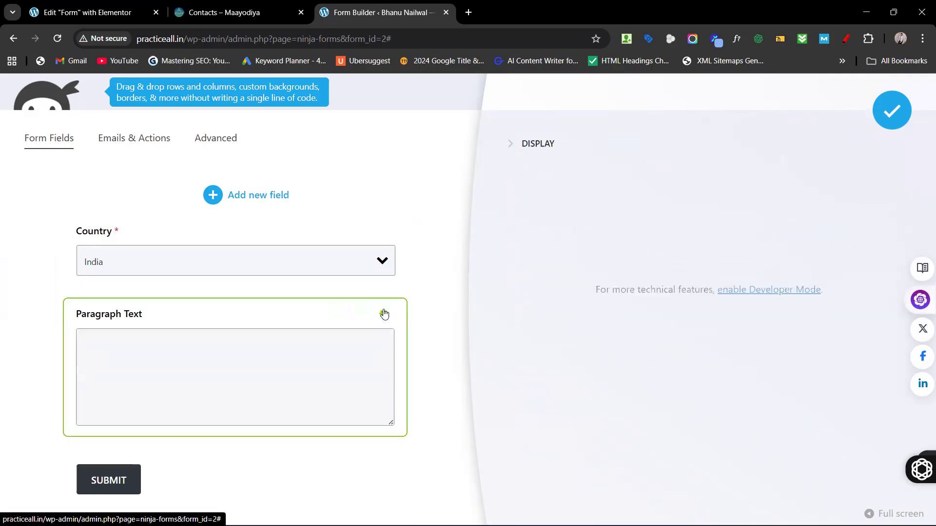
left_click(587, 184)
key("ctrl+a")
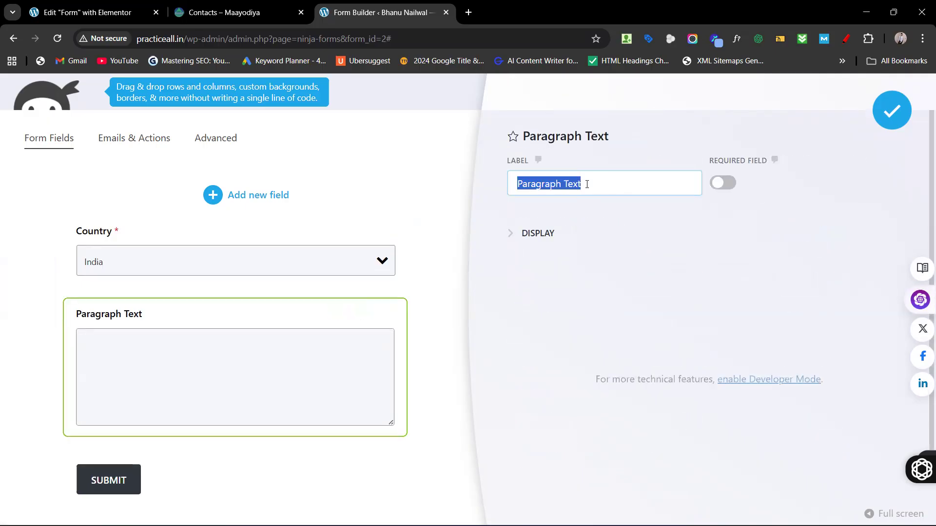
type("Des")
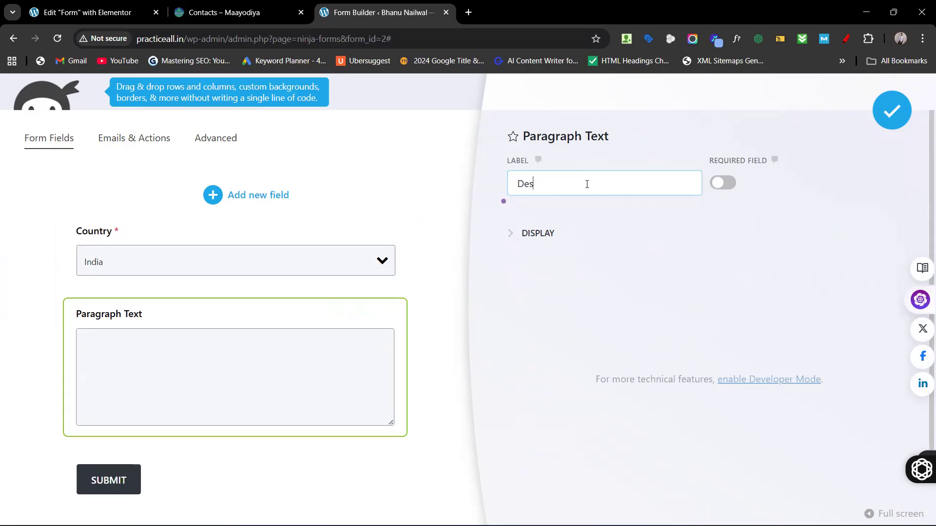
type("cribe Yourself in 150-200 word")
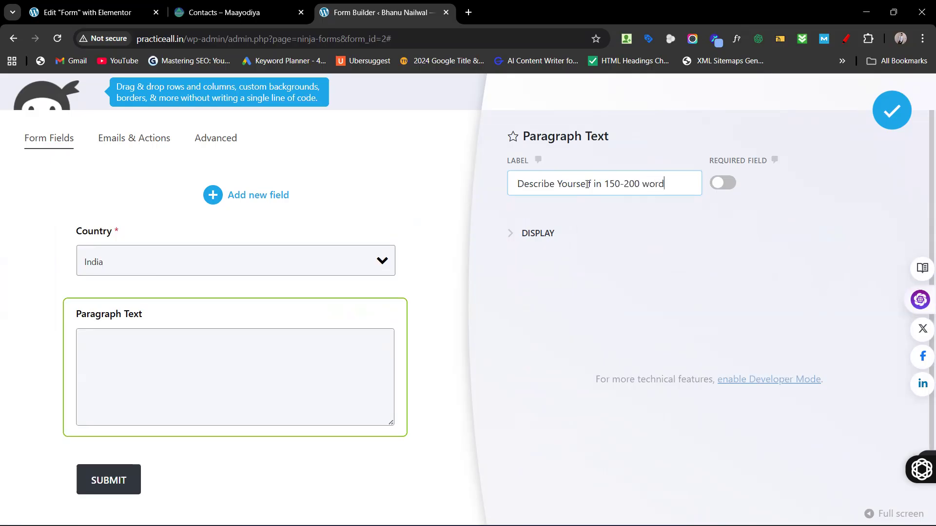
left_click(726, 183)
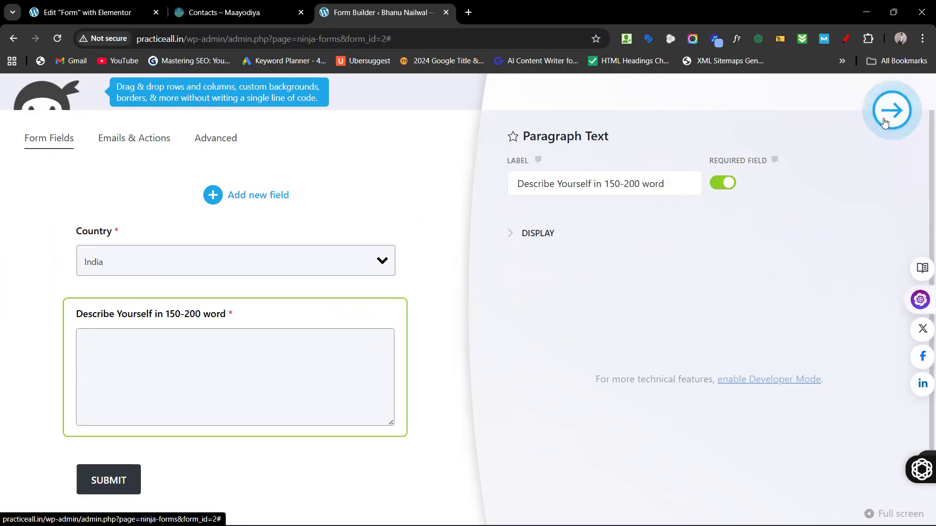
left_click(885, 122)
Step: Add an Email field and place it between the "Describe Yourself" field and the Submit button
left_click(443, 206)
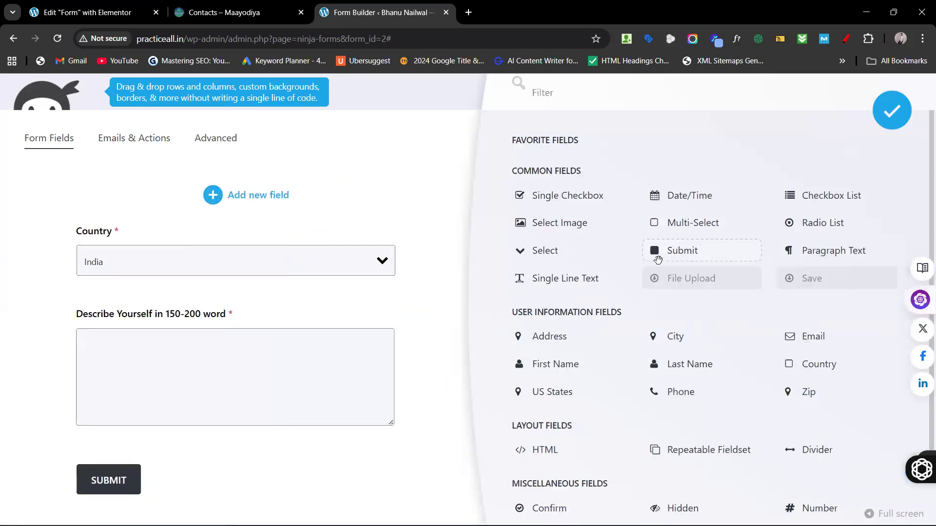
scroll(641, 273, "down", 2)
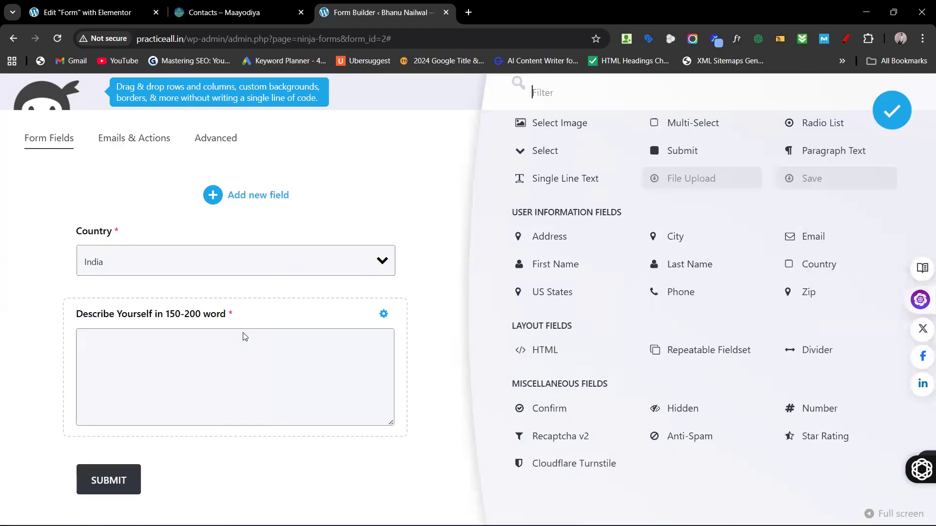
scroll(244, 336, "up", 2)
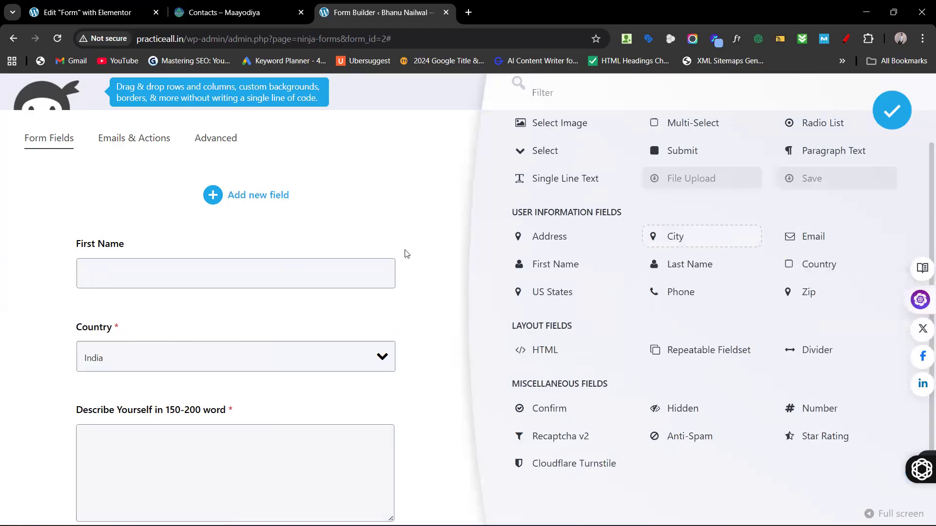
scroll(361, 260, "down", 2)
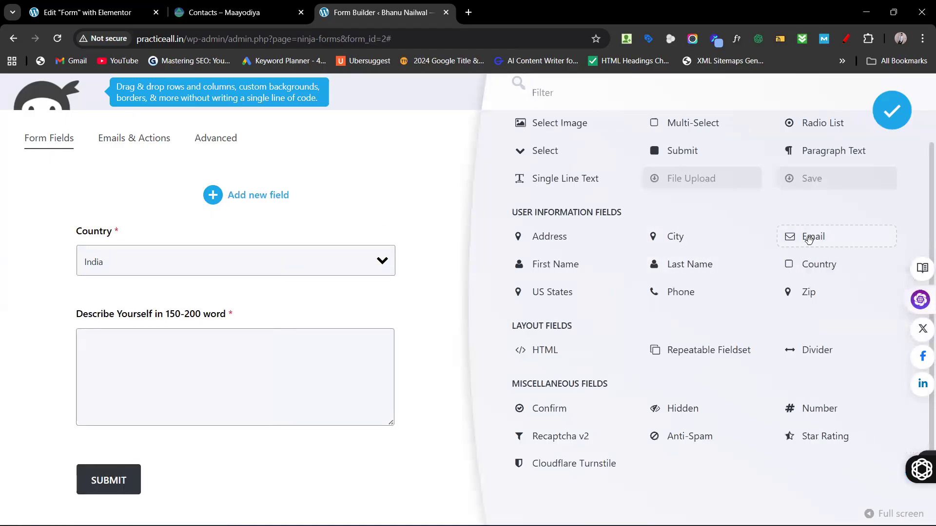
left_click(808, 238)
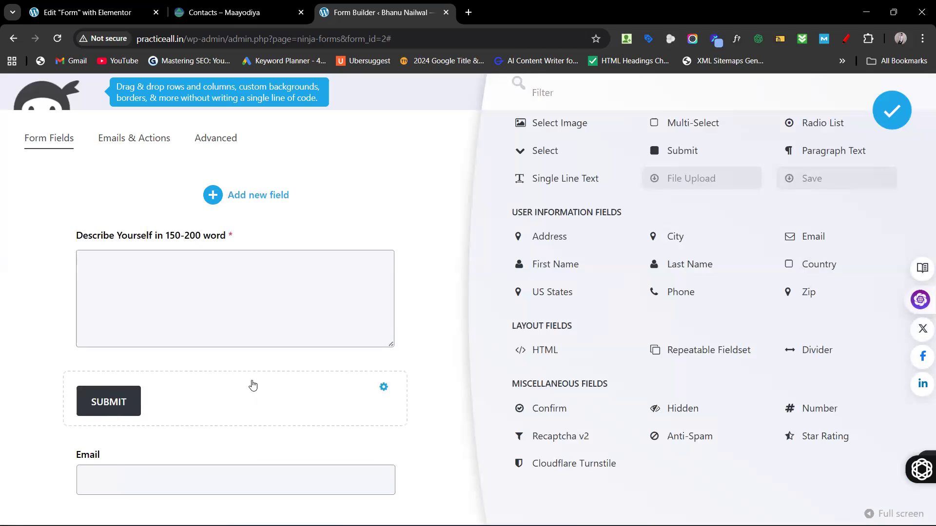
key("ctrl+minus")
key("ctrl+minus")
key("ctrl+minus")
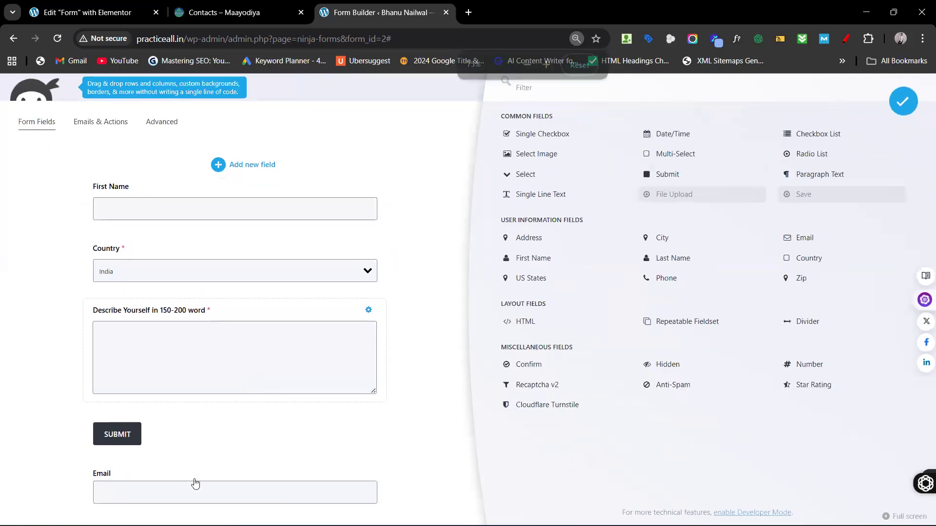
left_click_drag(188, 477, 190, 404)
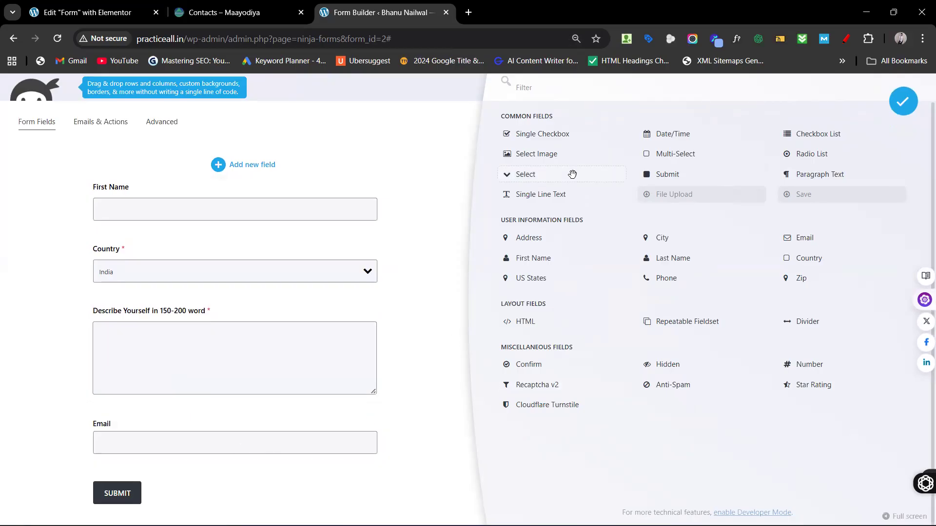
Step: Add a Phone field between the Email field and the Submit button
key("ctrl+plus")
key("ctrl+plus")
key("ctrl+plus")
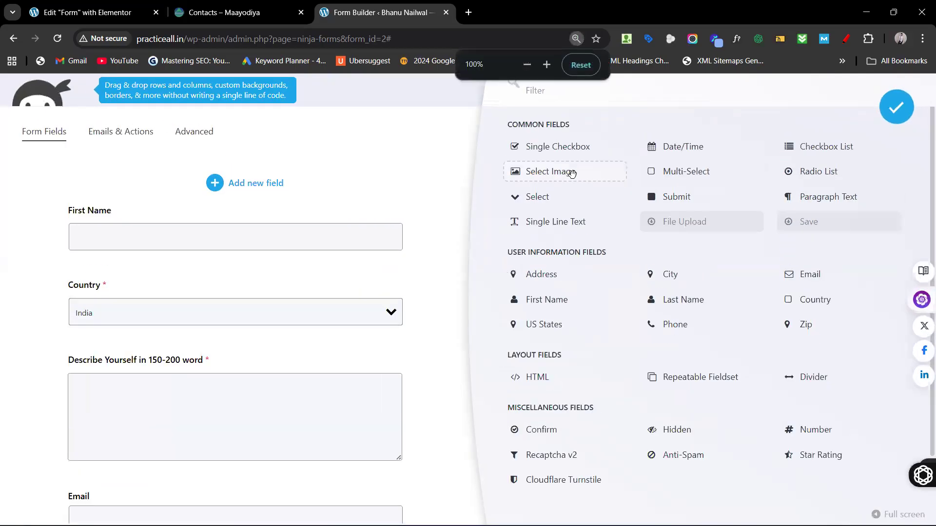
scroll(282, 346, "down", 3)
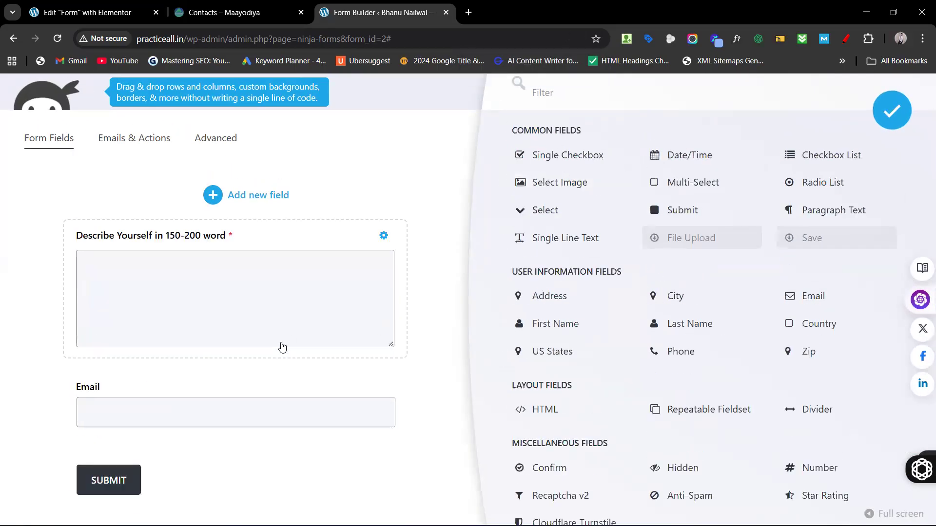
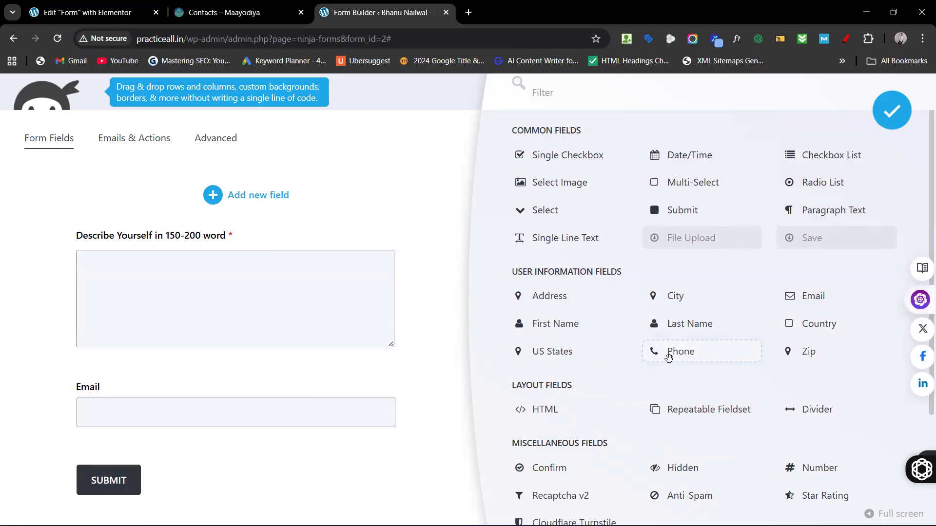
left_click_drag(190, 460, 184, 347)
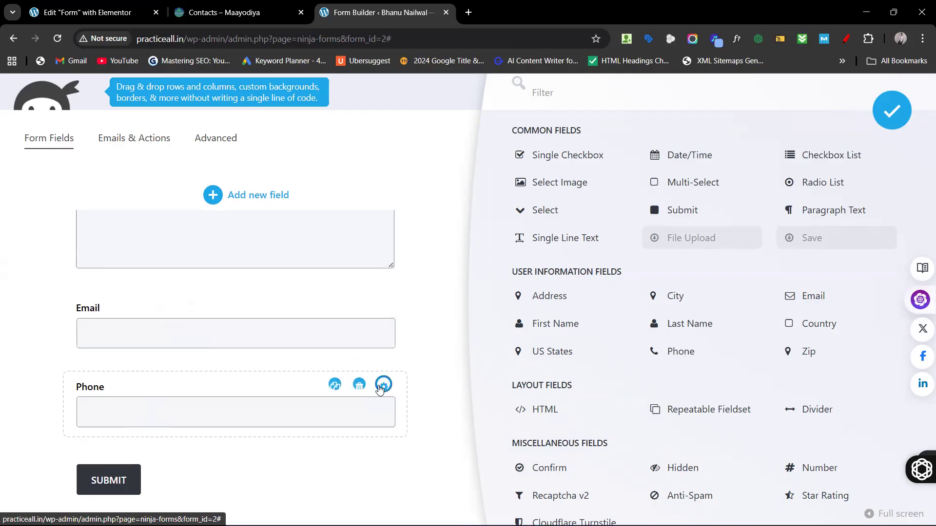
Step: Relabel the Phone field "Contact Number" and mark it as required
left_click(382, 385)
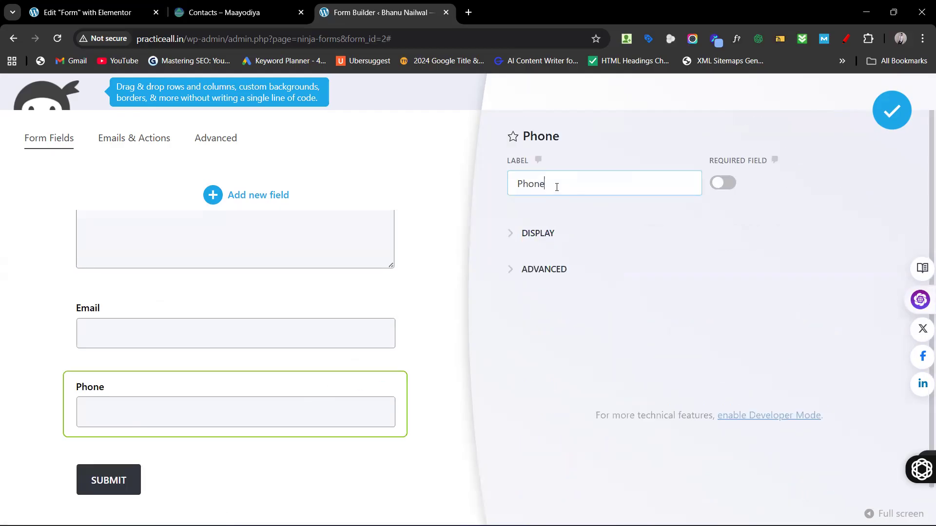
key("BackSpace")
key("BackSpace")
key("BackSpace")
key("BackSpace")
type("Contact Numb")
left_click(725, 184)
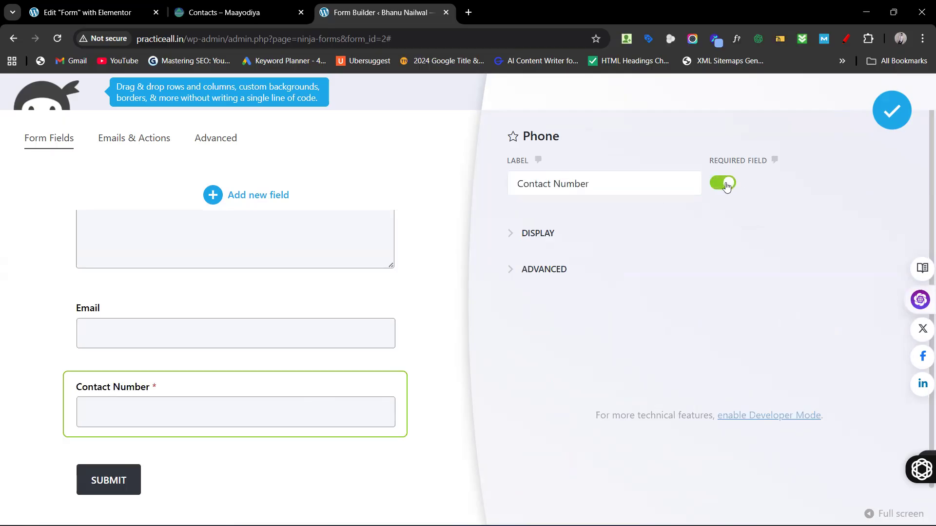
Step: Set the Contact Number field's placeholder to "Enter your contact number" and finish editing the field
left_click(537, 235)
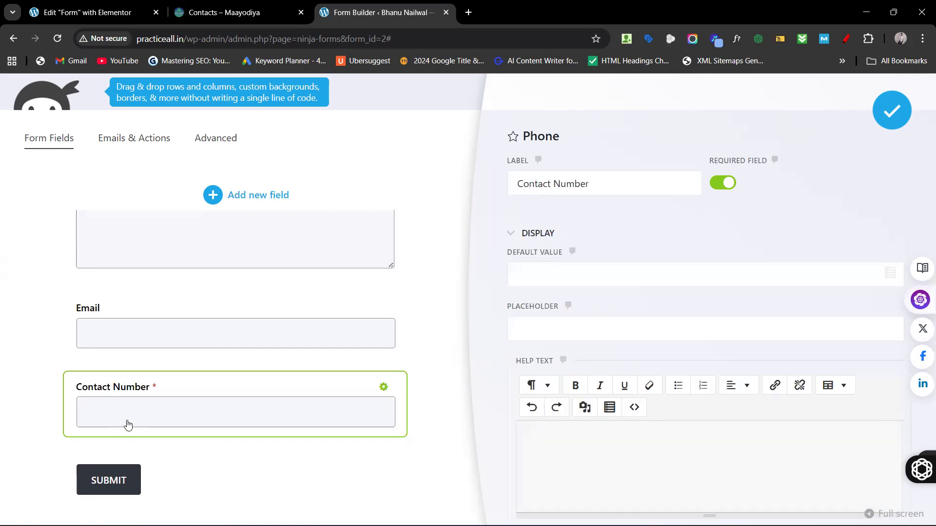
left_click(549, 329)
type("Enter your contact ")
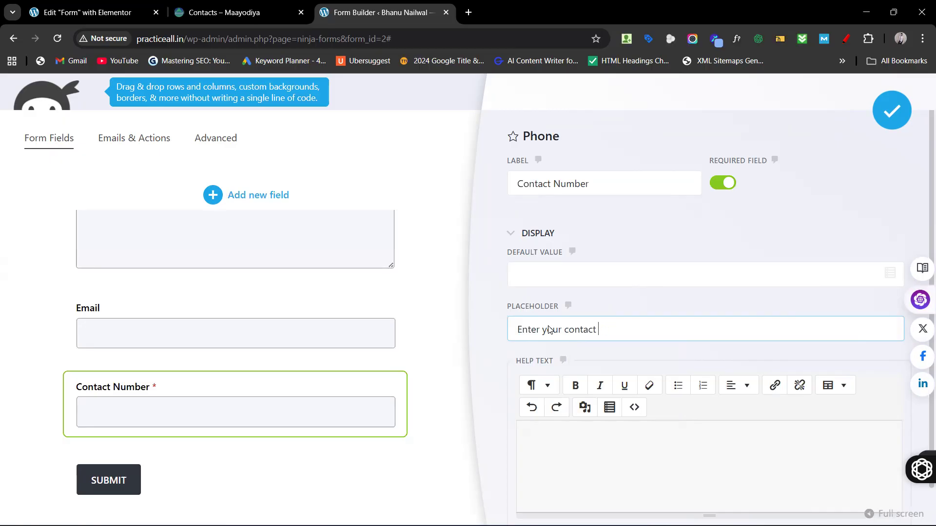
type("number")
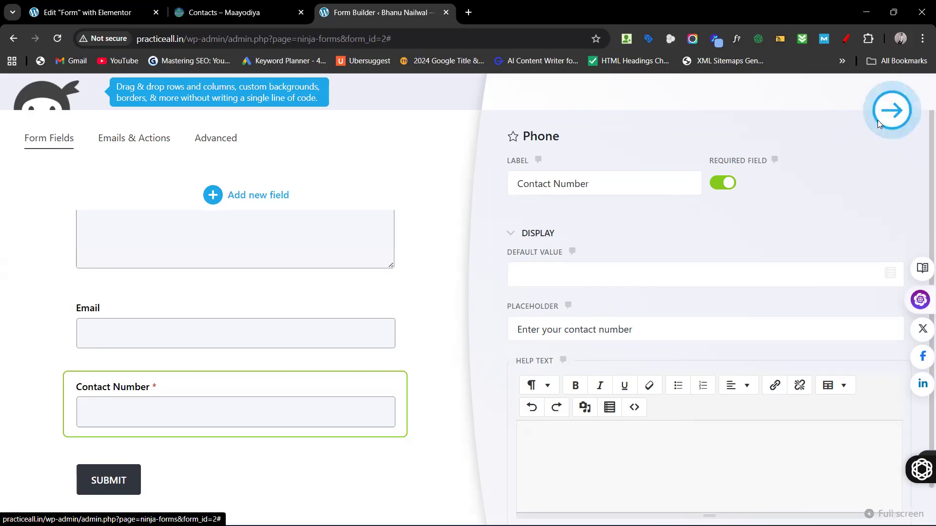
left_click(877, 120)
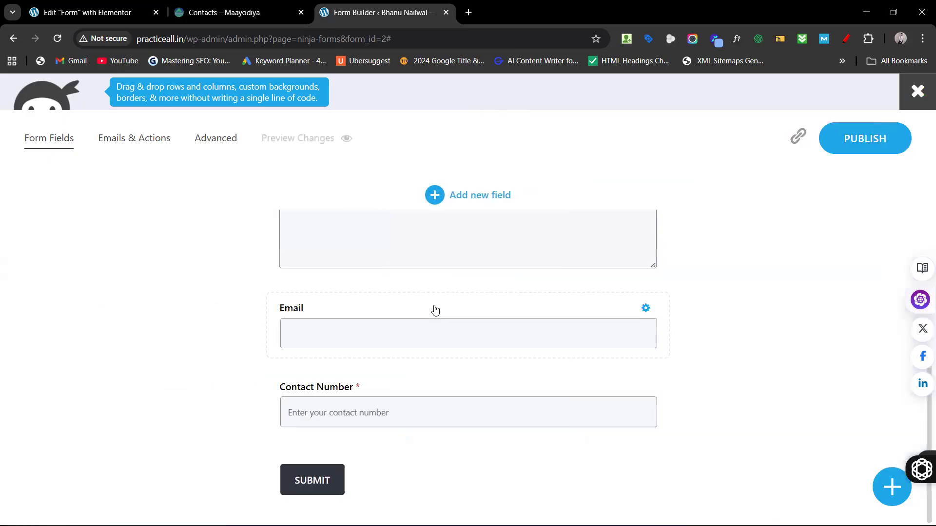
Step: Examine the forms on the Maayodiya contact and home pages for reference, and return to the form builder
left_click(458, 195)
scroll(604, 265, "down", 2)
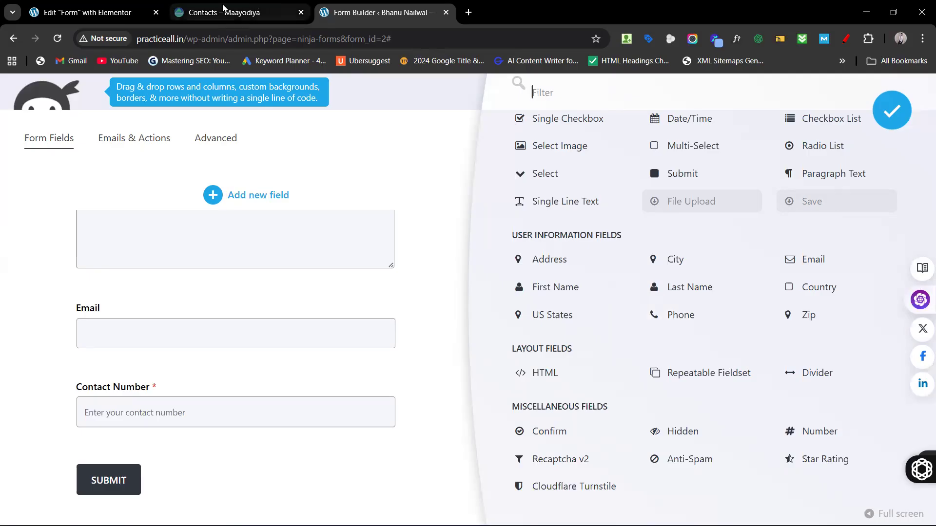
left_click(257, 10)
scroll(492, 207, "down", 3)
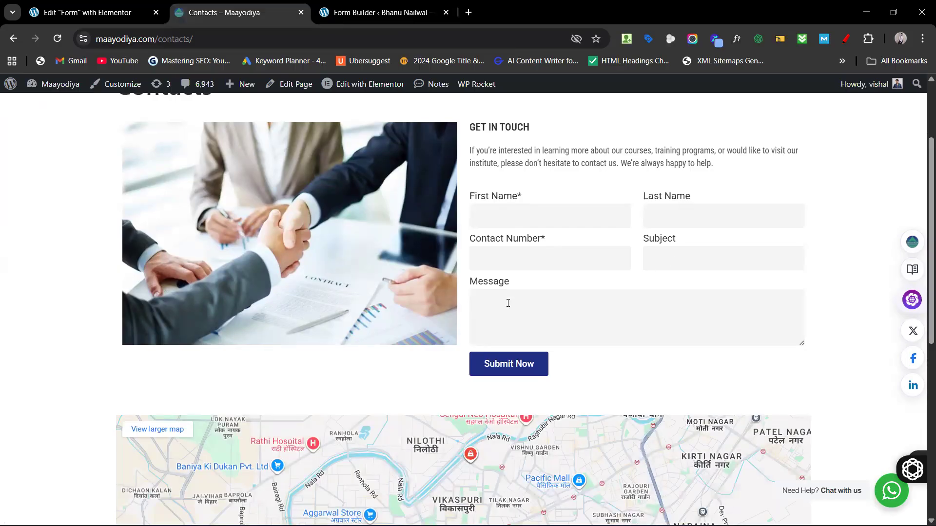
scroll(348, 217, "up", 2)
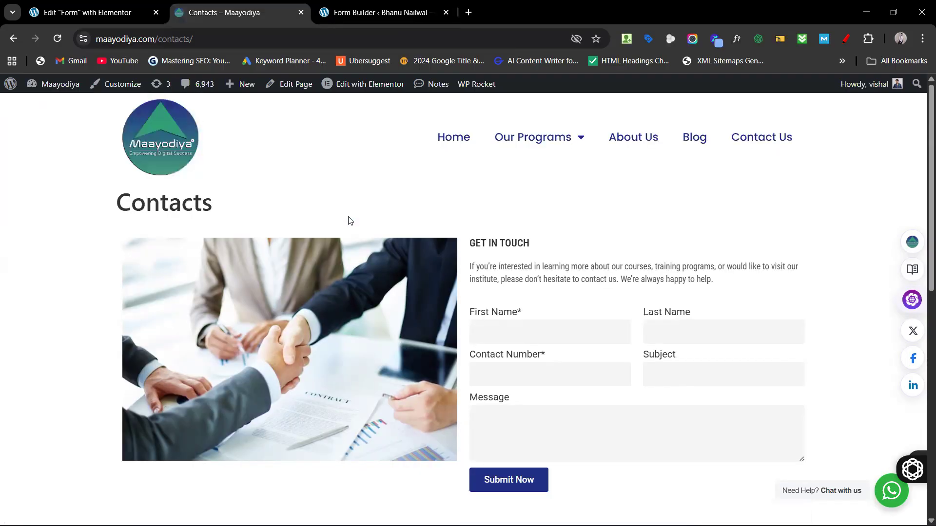
left_click(445, 138)
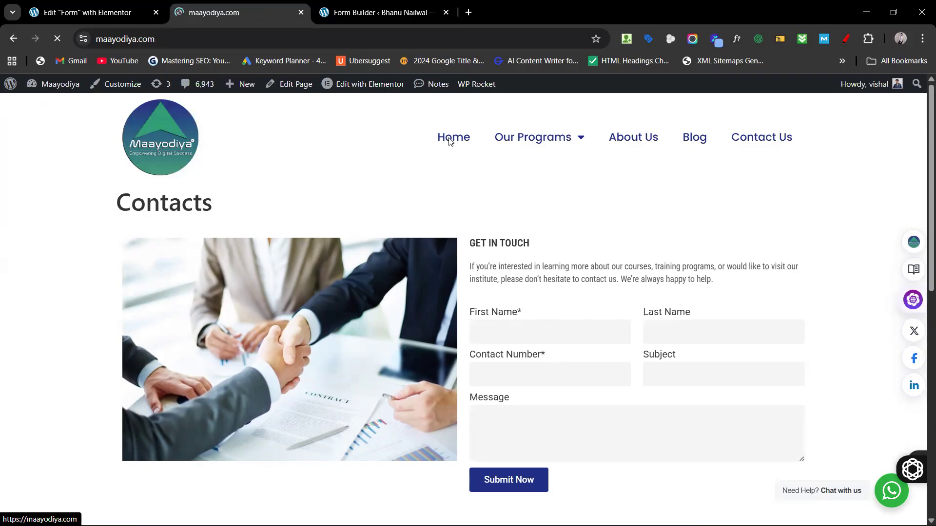
scroll(536, 307, "down", 2)
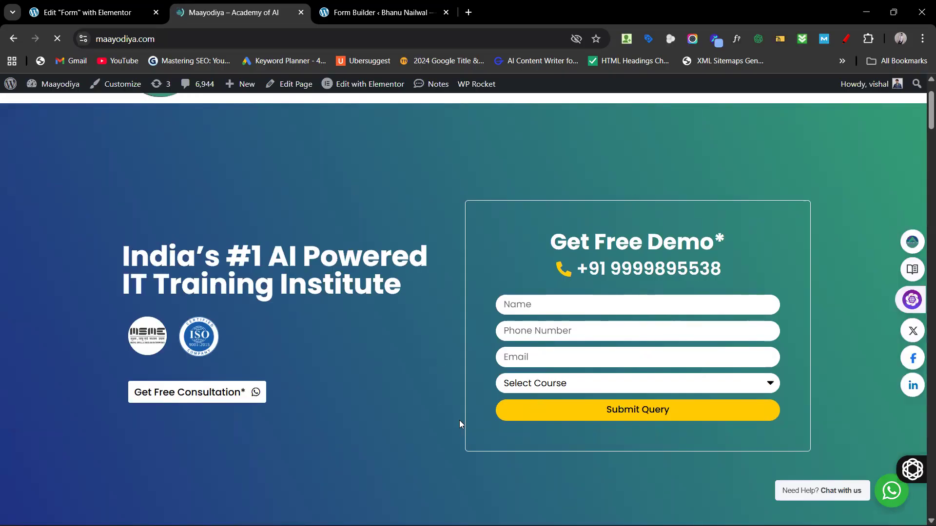
left_click(77, 13)
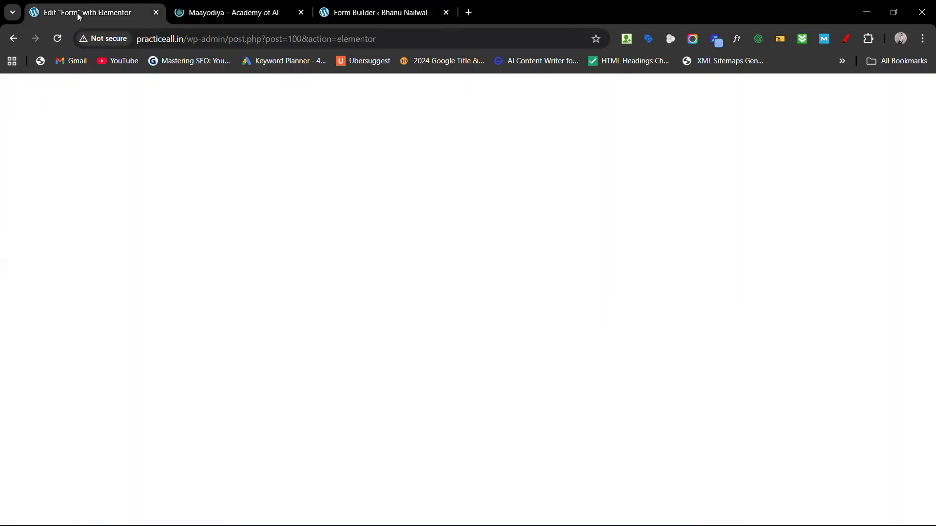
left_click(345, 13)
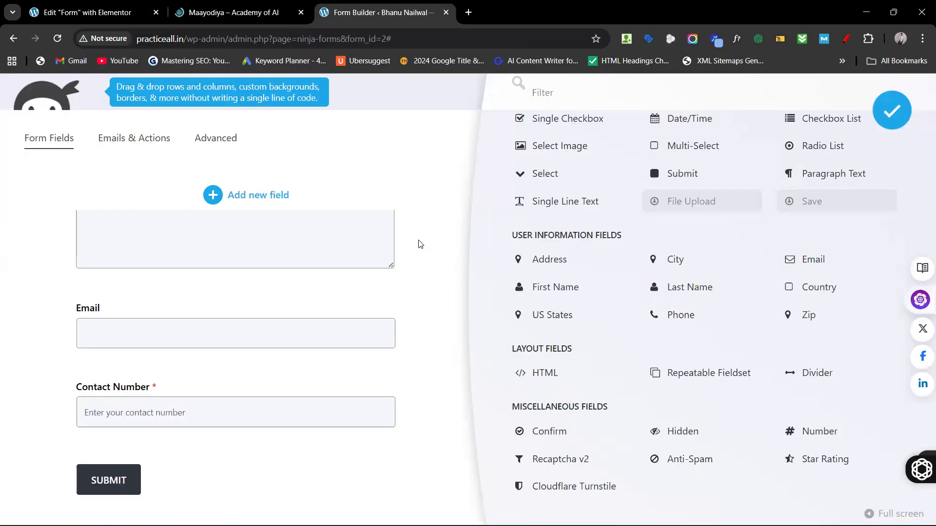
Step: Add a Divider layout field below the Submit button
scroll(668, 269, "down", 1)
scroll(669, 269, "down", 2)
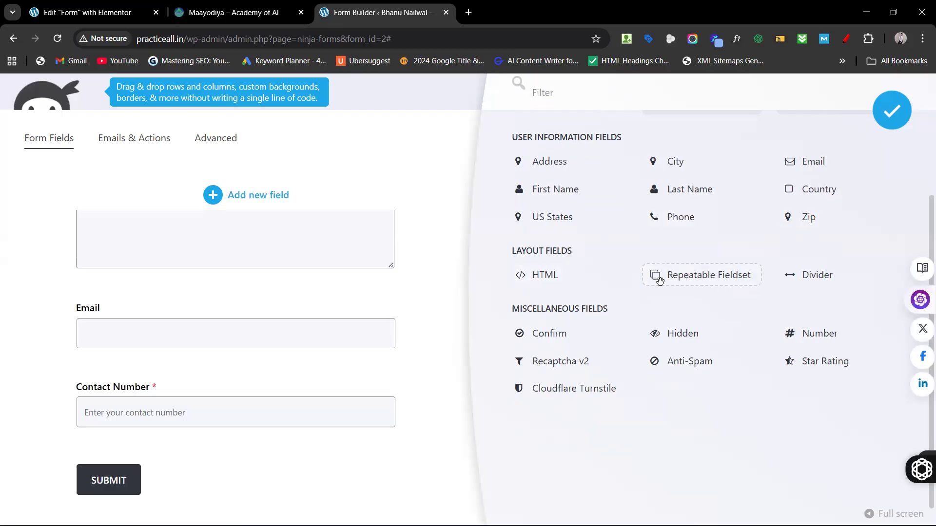
left_click(824, 280)
scroll(249, 422, "down", 2)
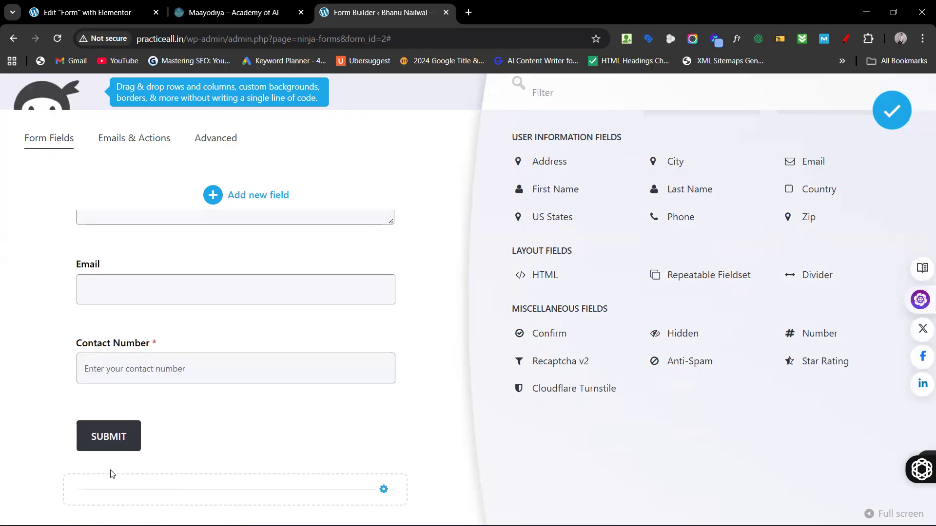
Step: Move the Divider above the Submit button, delete it from the form, and finish editing the fields
left_click_drag(144, 452, 145, 401)
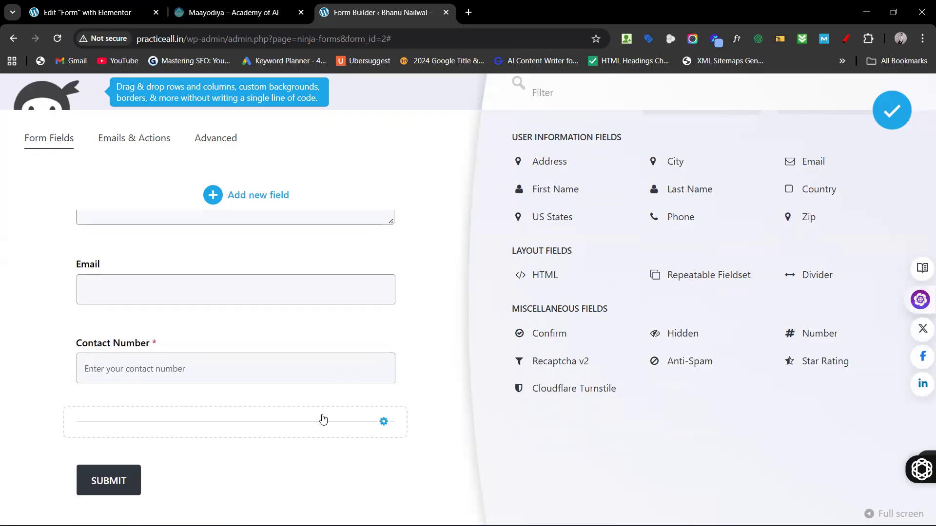
left_click(383, 422)
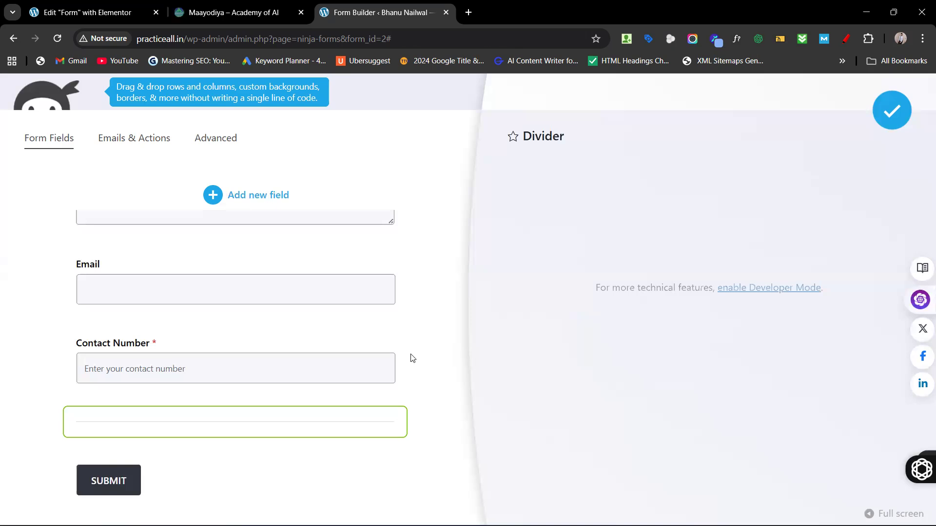
left_click(368, 368)
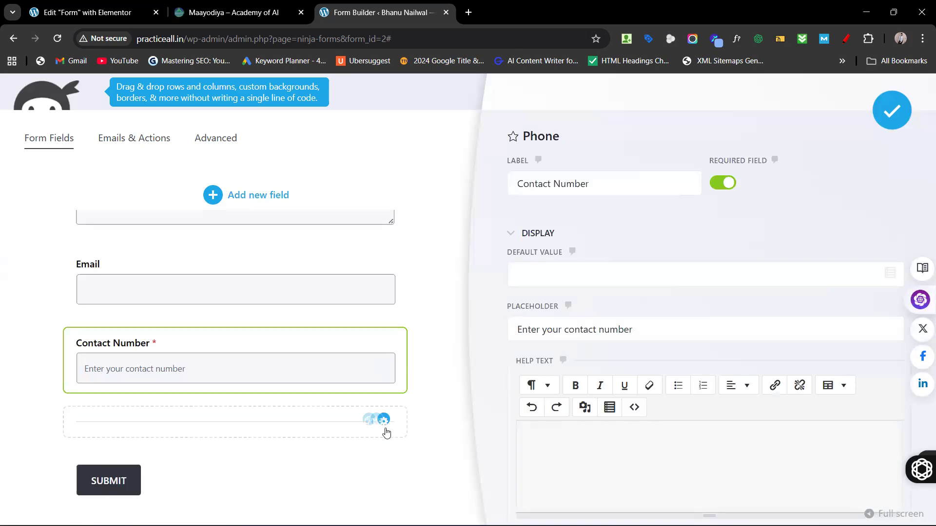
left_click(360, 419)
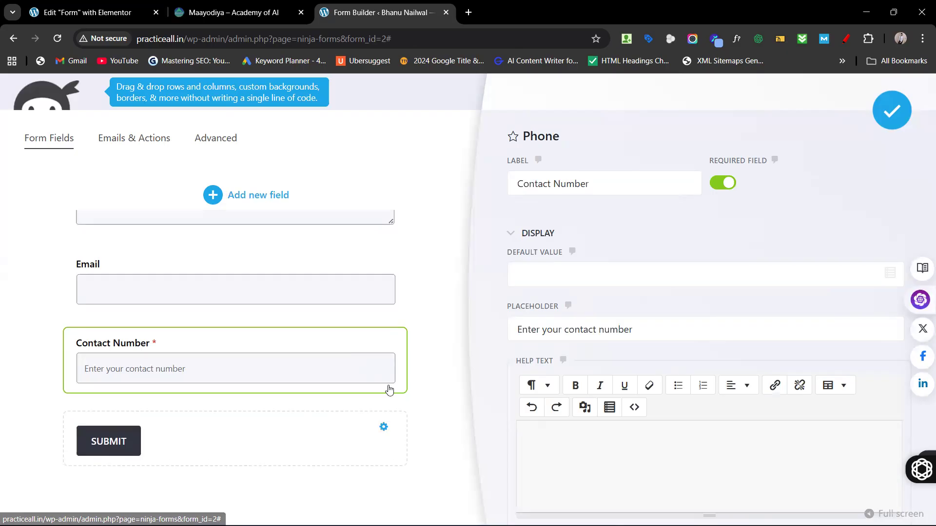
left_click(894, 109)
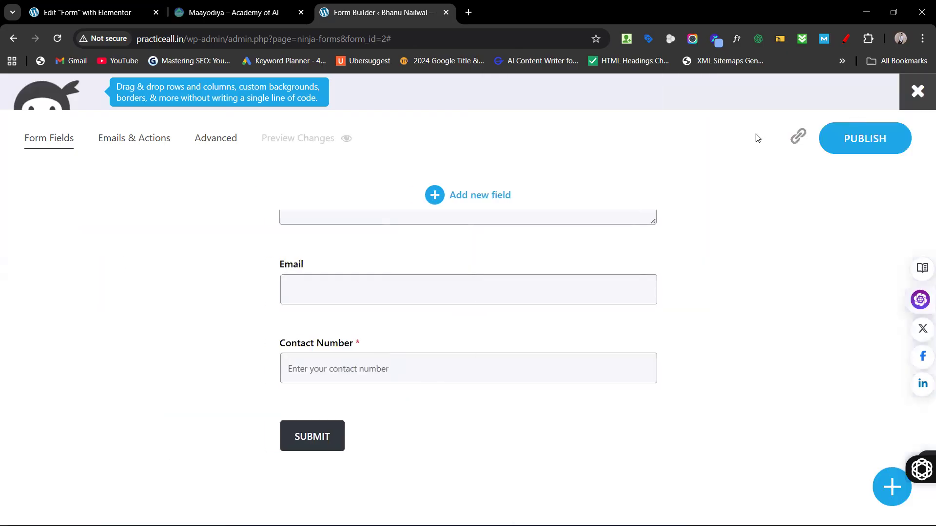
Step: Add a Recaptcha v2 field between Contact Number and the Submit button, and open its settings
left_click(433, 197)
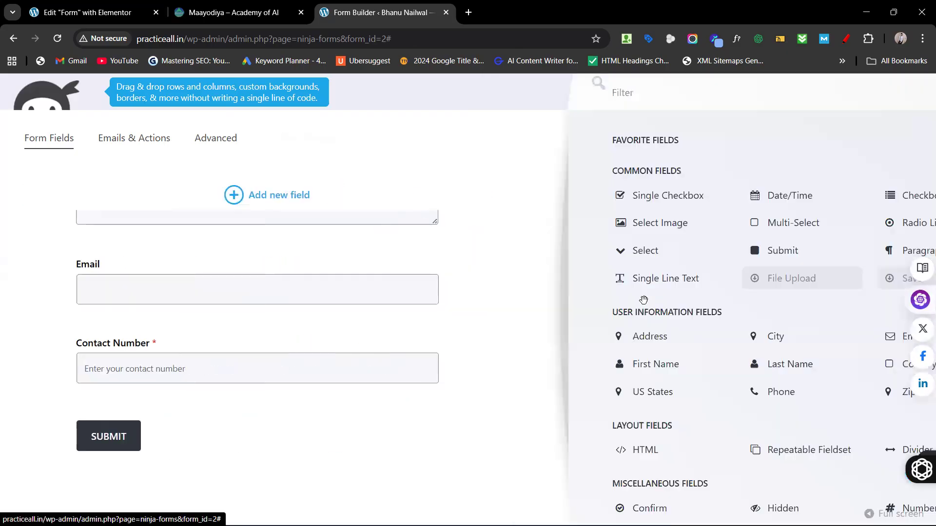
scroll(726, 255, "down", 5)
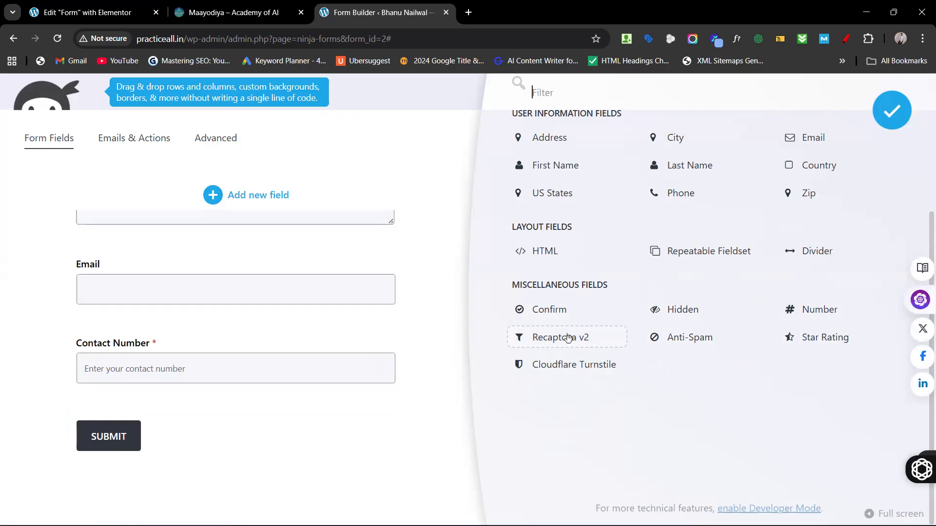
left_click_drag(568, 338, 183, 382)
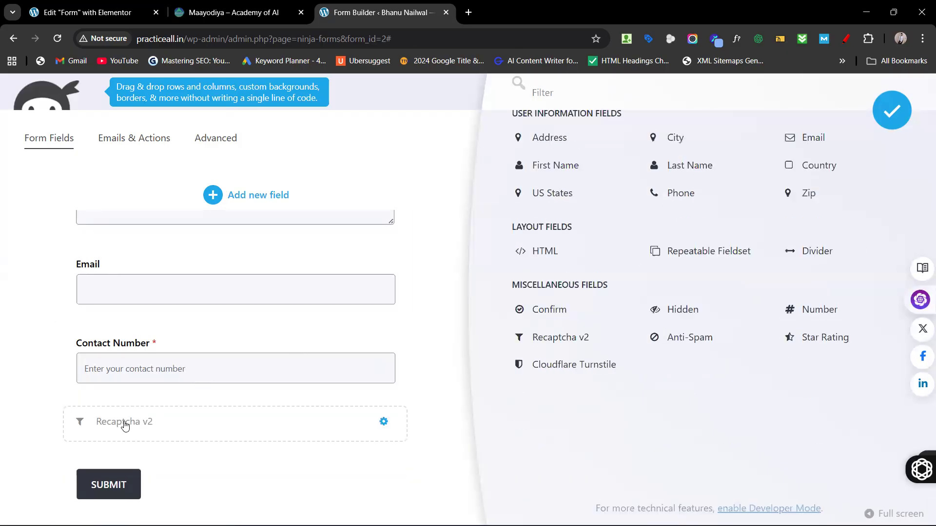
left_click(381, 424)
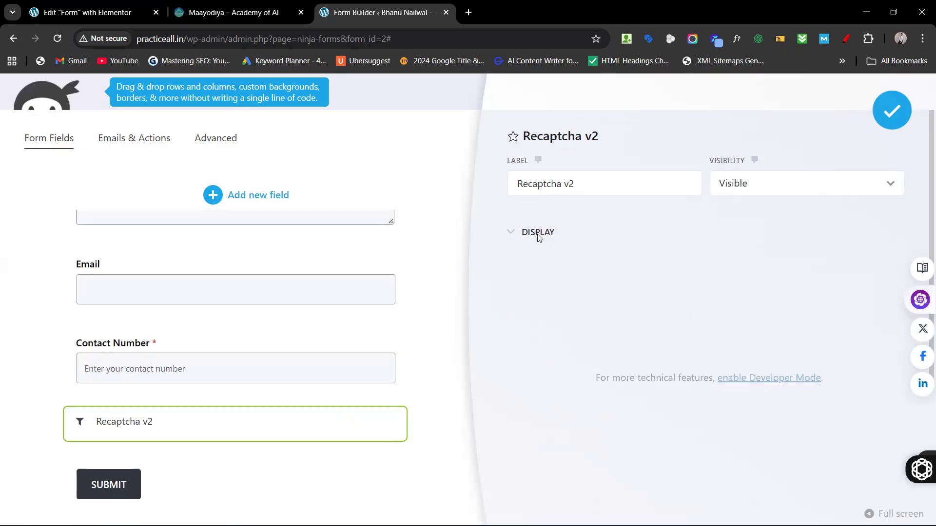
Step: Review the available field types and the Submit button's label, processing label and display settings
left_click(213, 197)
scroll(693, 388, "down", 4)
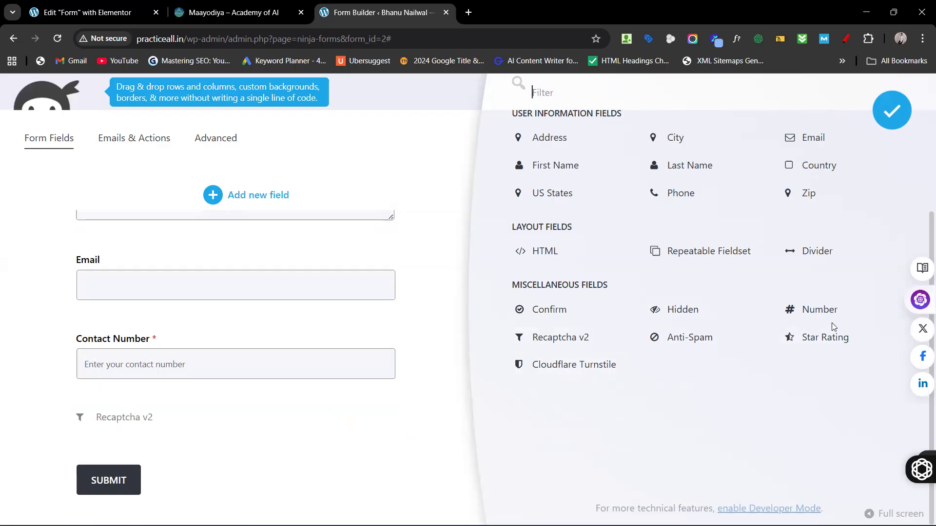
scroll(291, 388, "up", 2)
scroll(292, 388, "down", 2)
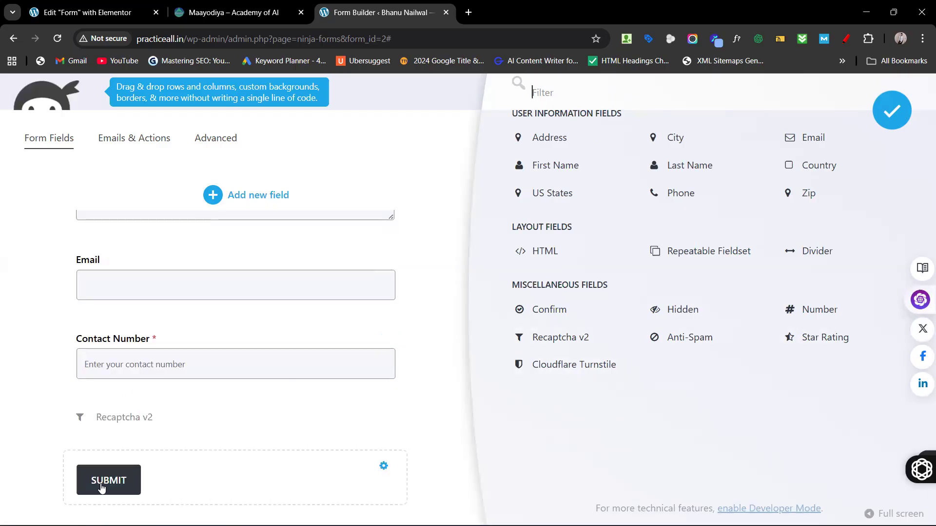
left_click(101, 487)
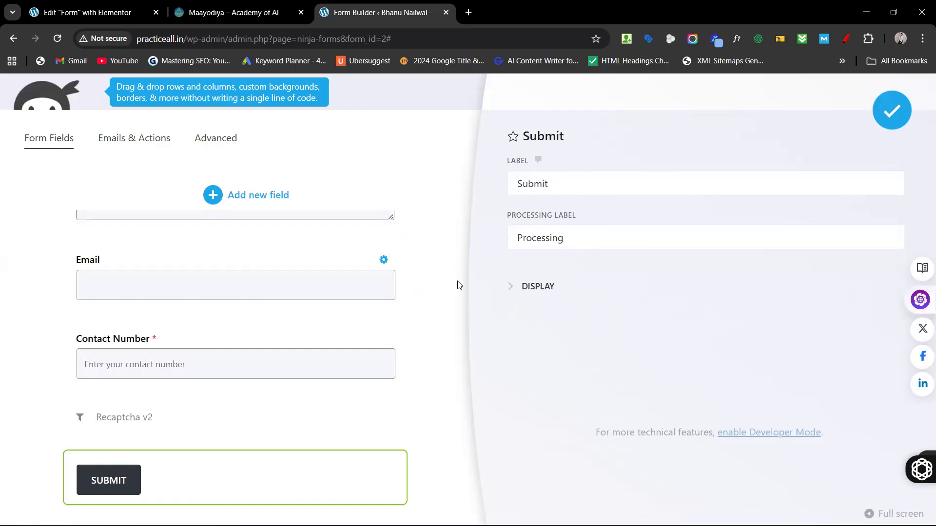
left_click(583, 236)
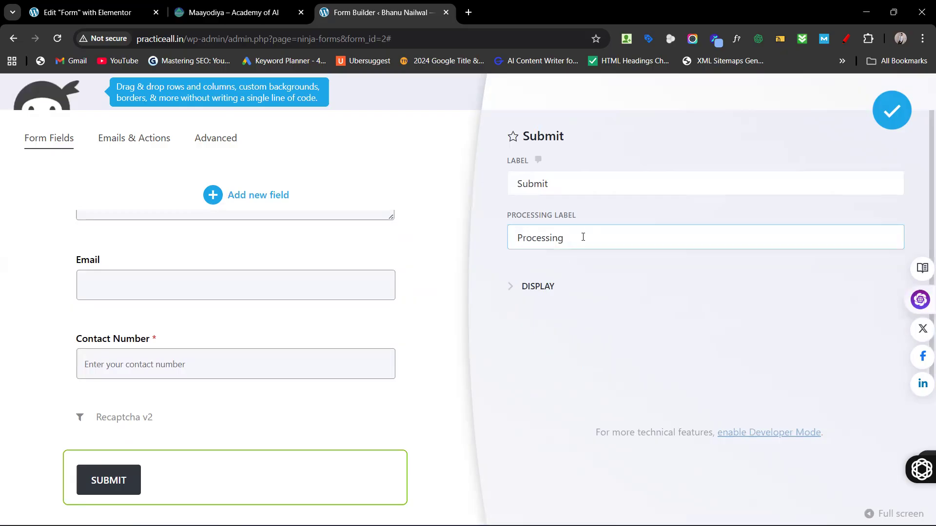
left_click(511, 286)
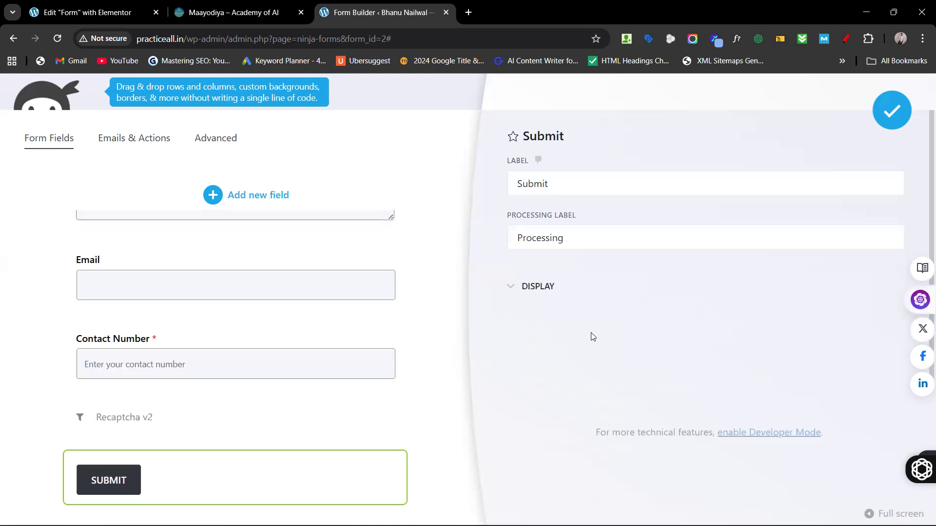
Step: Finish editing the Submit button and publish the form
left_click(885, 119)
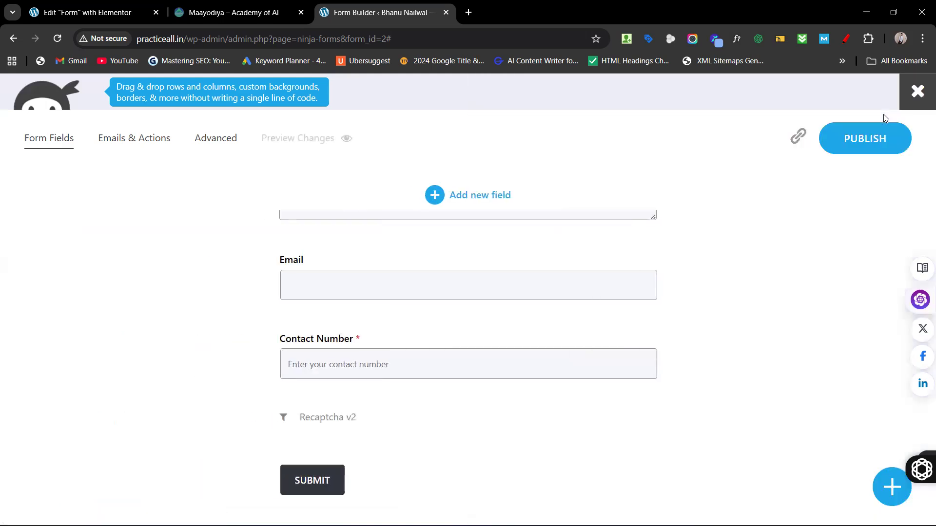
left_click(885, 143)
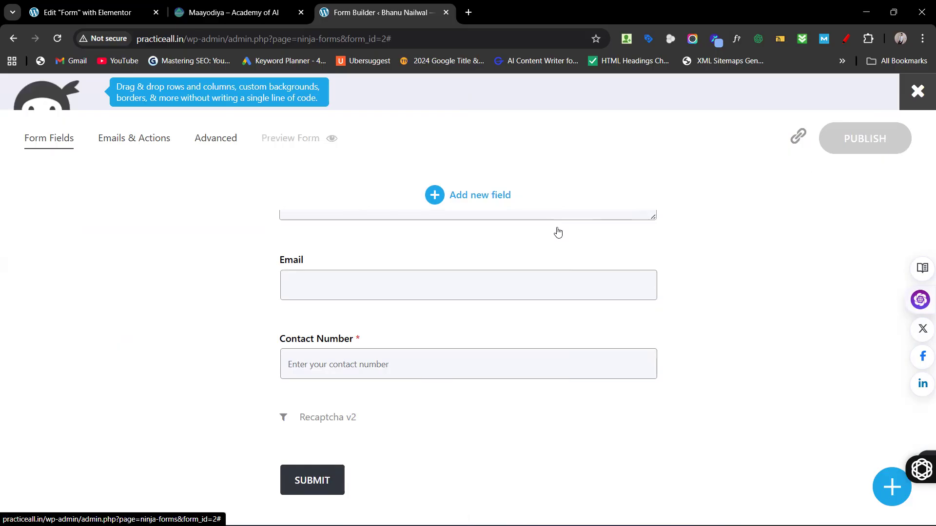
left_click(137, 4)
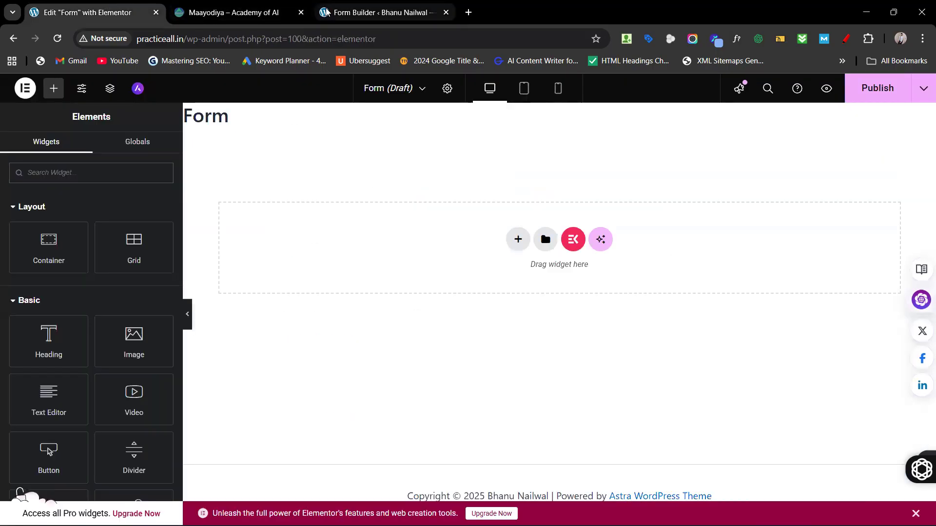
left_click(383, 12)
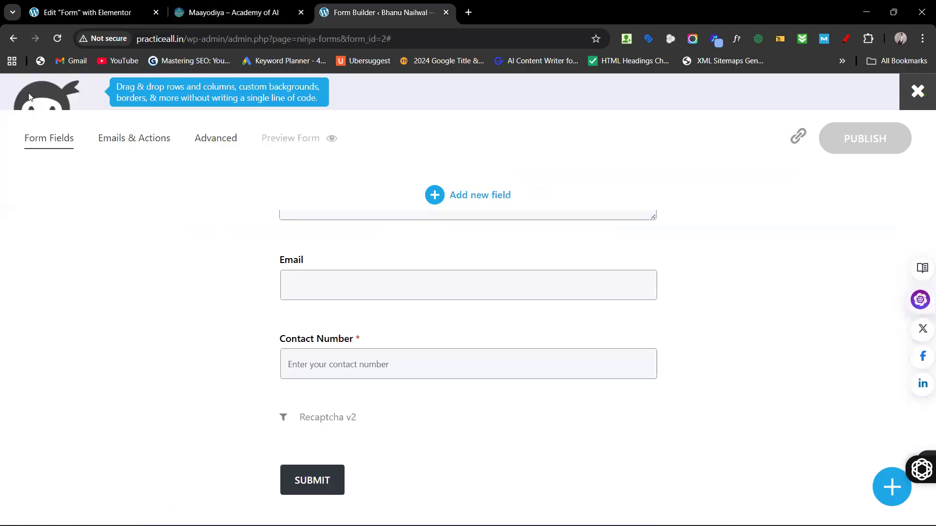
left_click(14, 39)
Step: Copy the form's embed shortcode [ninja_form id='2'] and close the form display settings
left_click(797, 136)
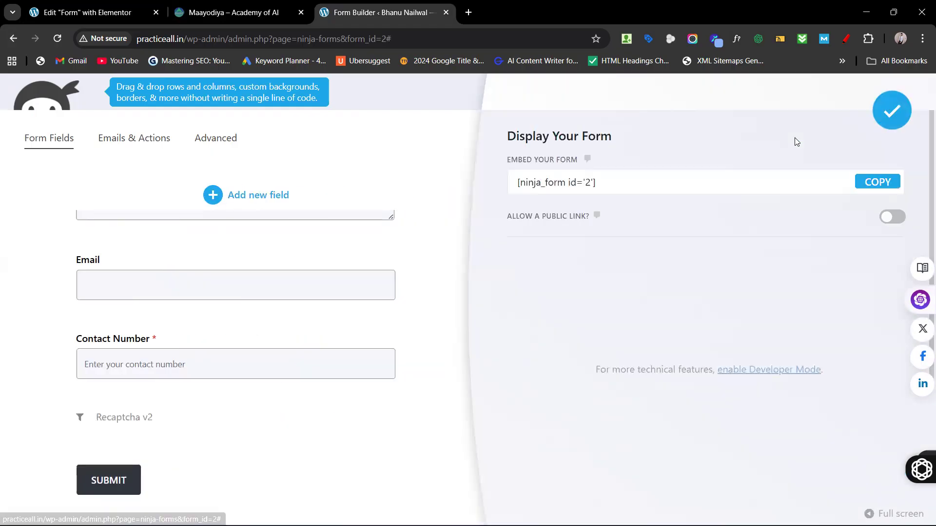
left_click(872, 183)
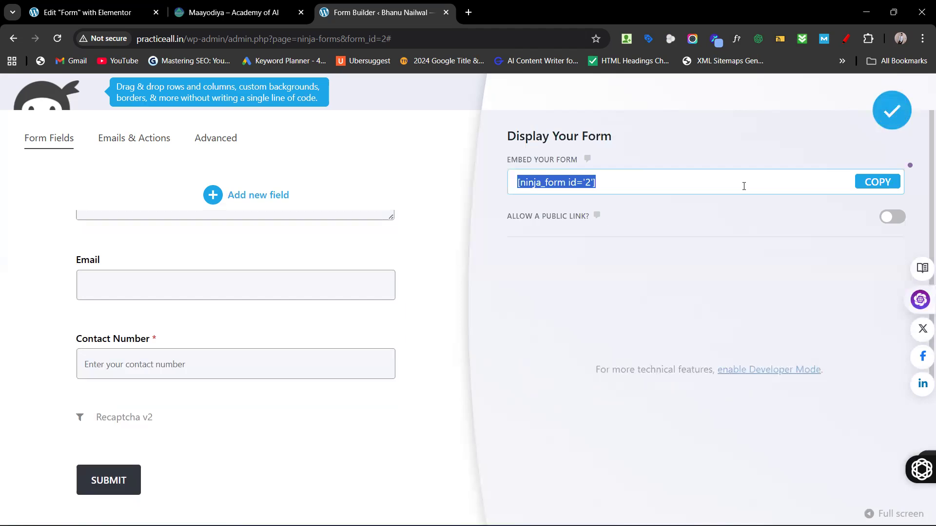
left_click(863, 191)
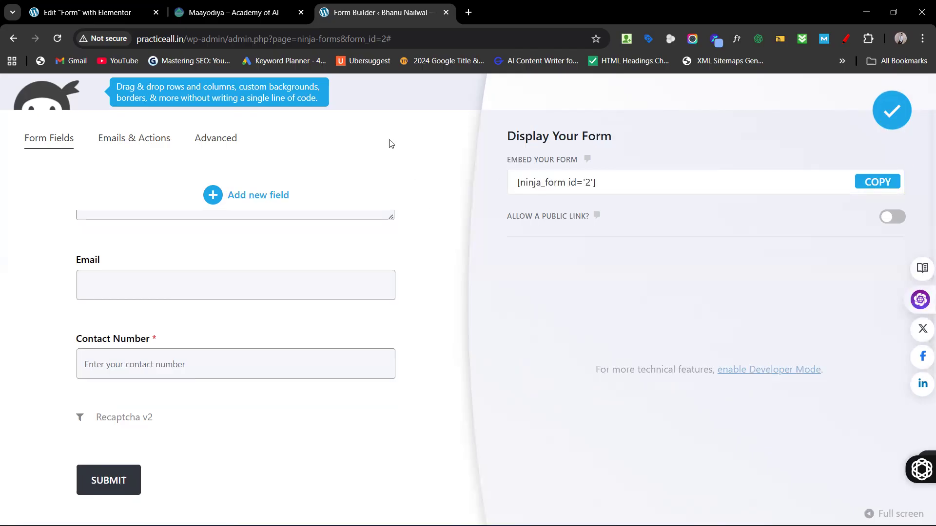
left_click(106, 4)
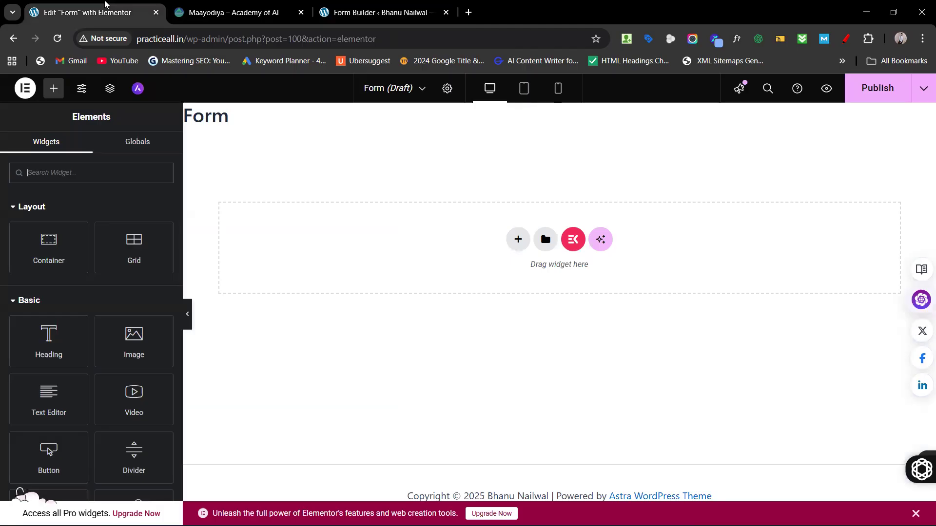
left_click(399, 14)
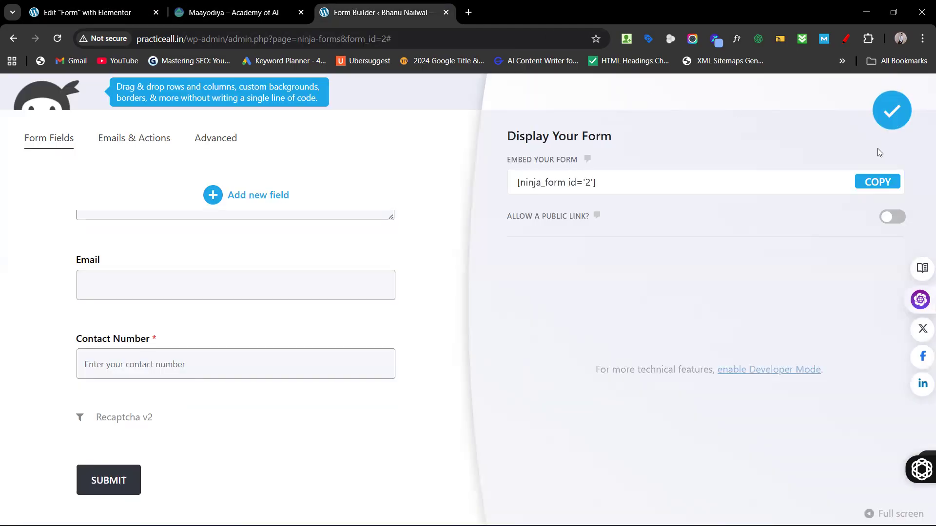
left_click(888, 115)
left_click(866, 140)
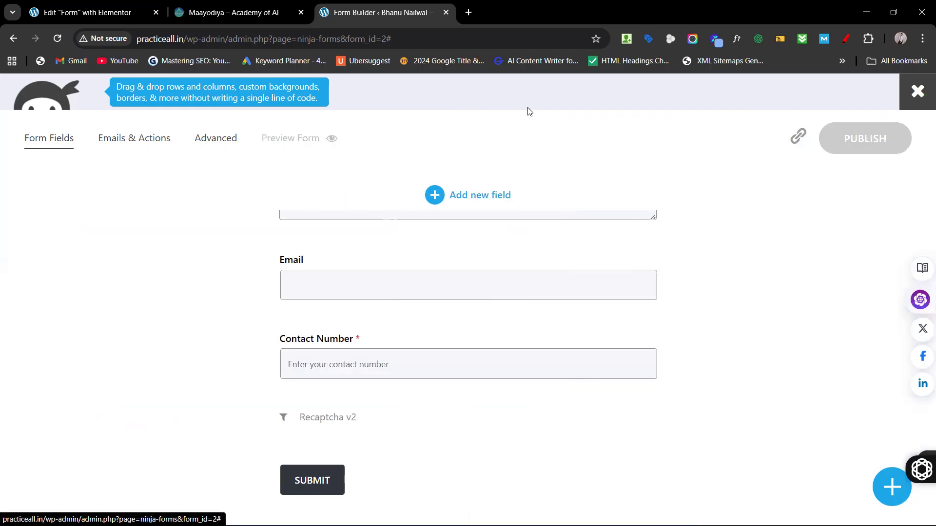
Step: Switch to the Elementor page editor and add a Flexbox container with two equal columns
left_click(52, 11)
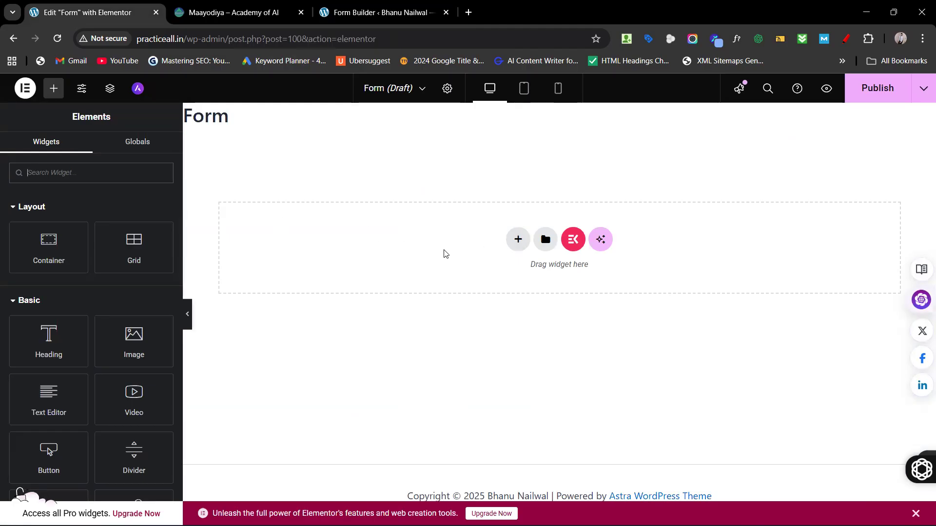
left_click(526, 245)
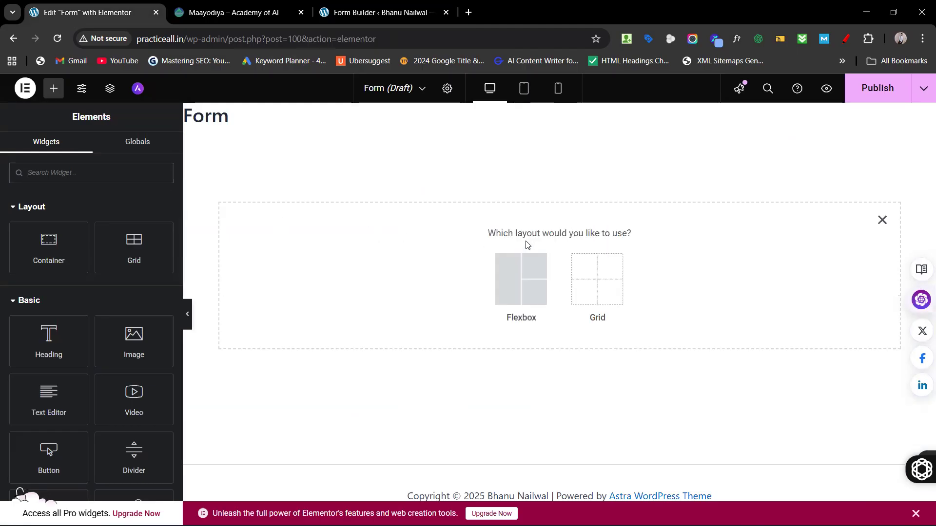
left_click(524, 272)
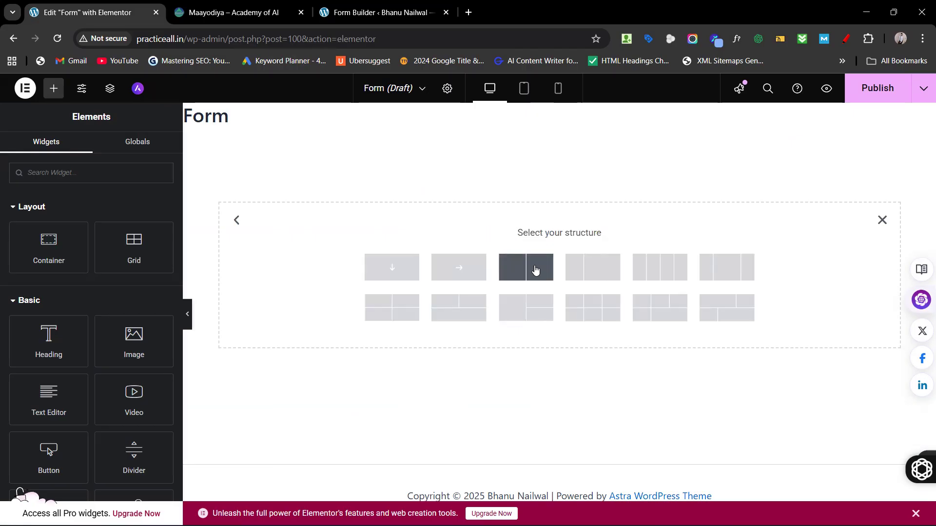
left_click(535, 270)
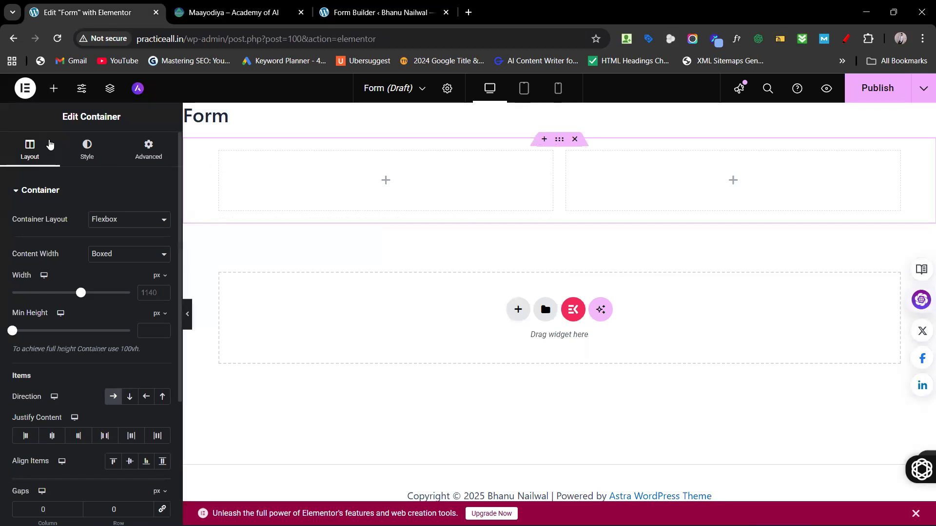
Step: Find the Google Maps widget and place it in the container's left column
left_click(54, 88)
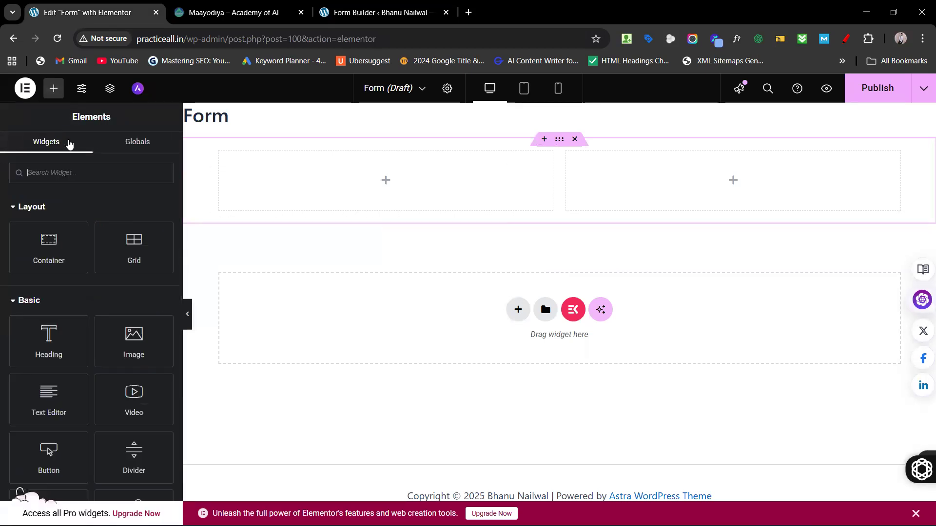
type("ma")
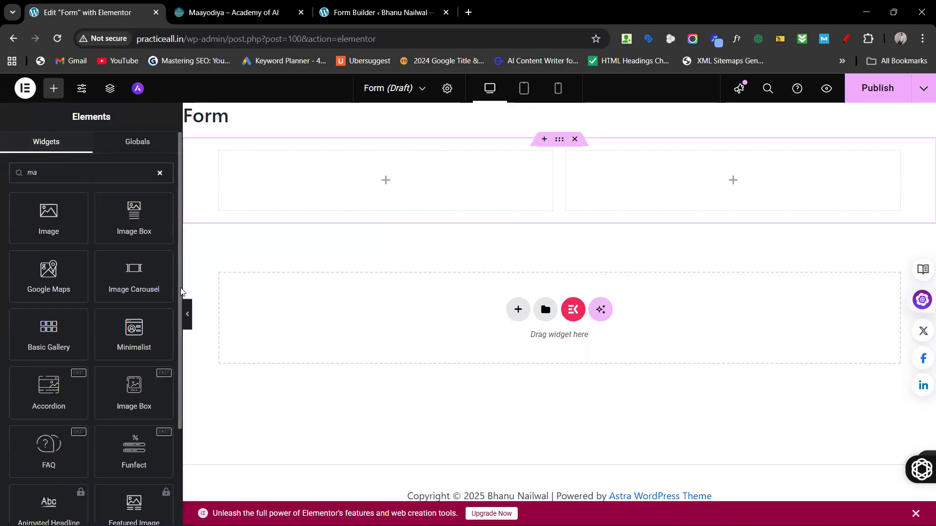
left_click_drag(41, 259, 350, 194)
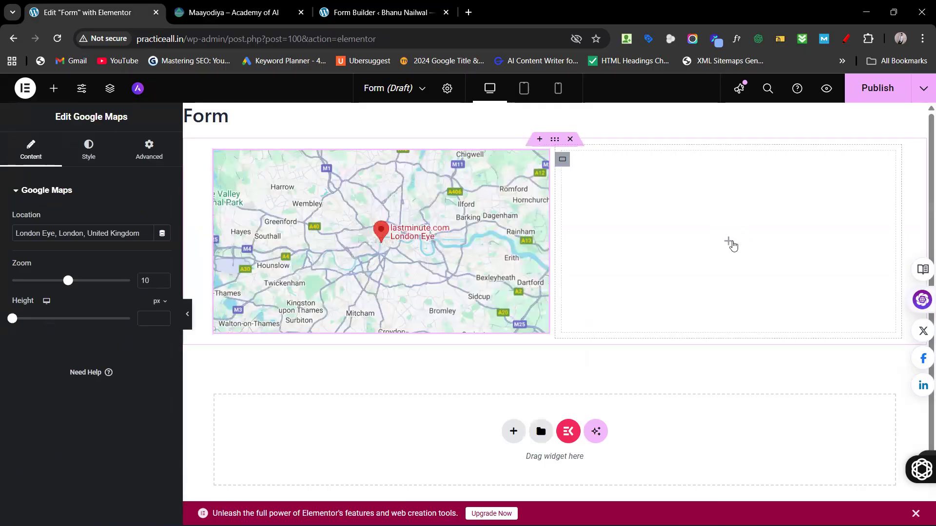
Step: Find the Shortcode widget and place it in the container's right column beside the map
left_click(727, 241)
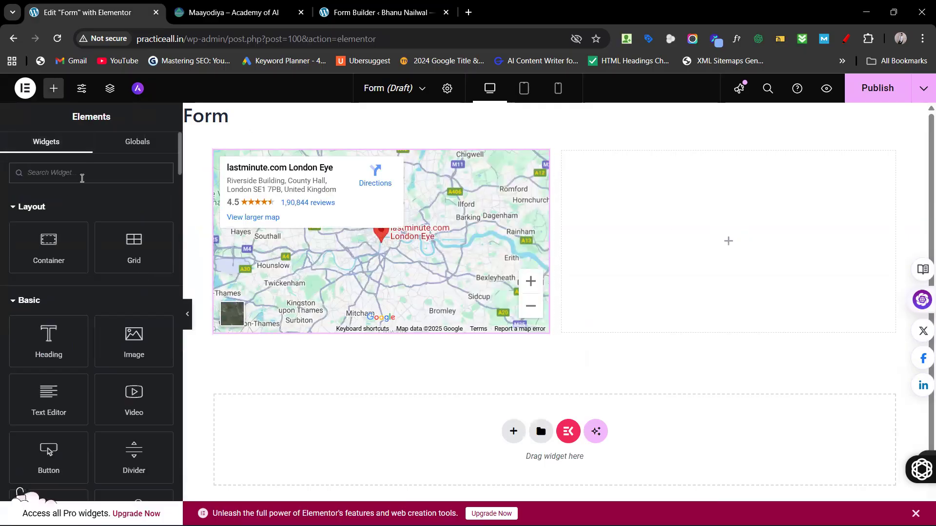
type("sho")
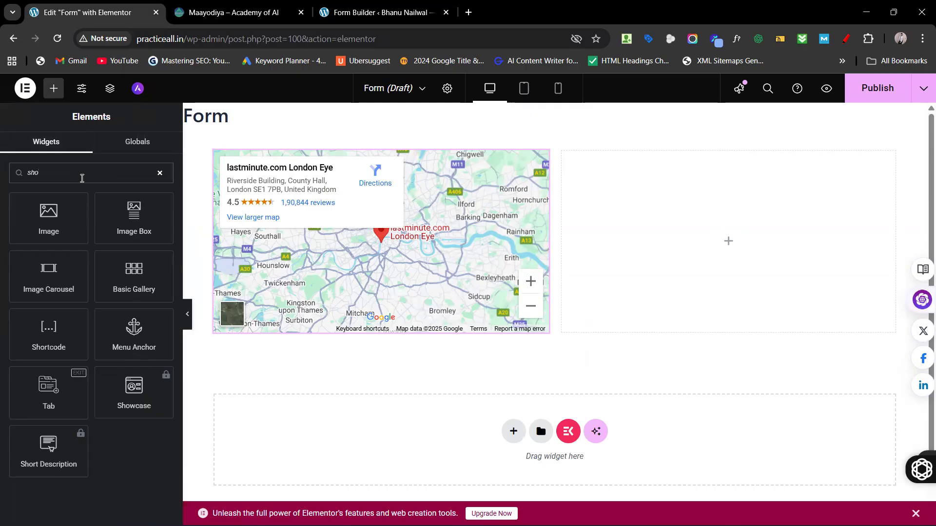
left_click_drag(49, 331, 682, 244)
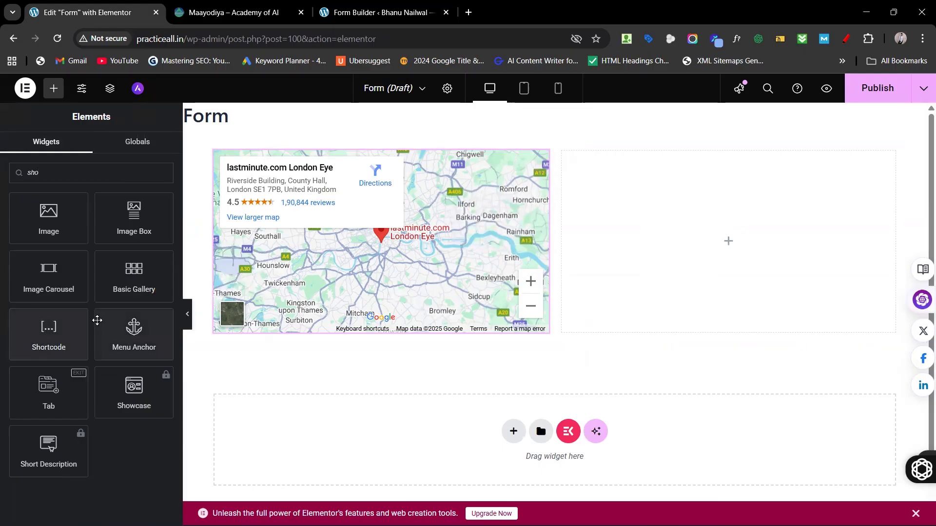
left_click_drag(69, 320, 655, 303)
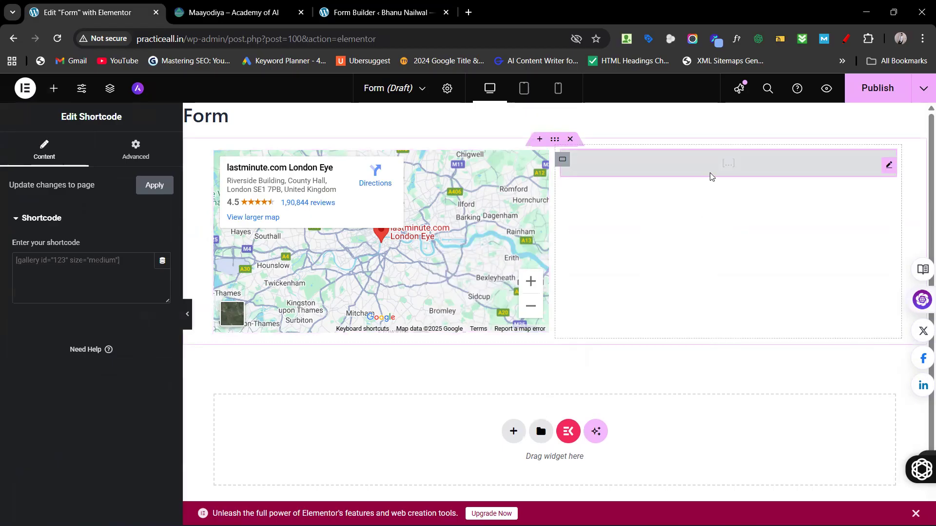
Step: Enter the shortcode [ninja_form id='2'] in the Shortcode widget and apply it to the page
left_click(56, 273)
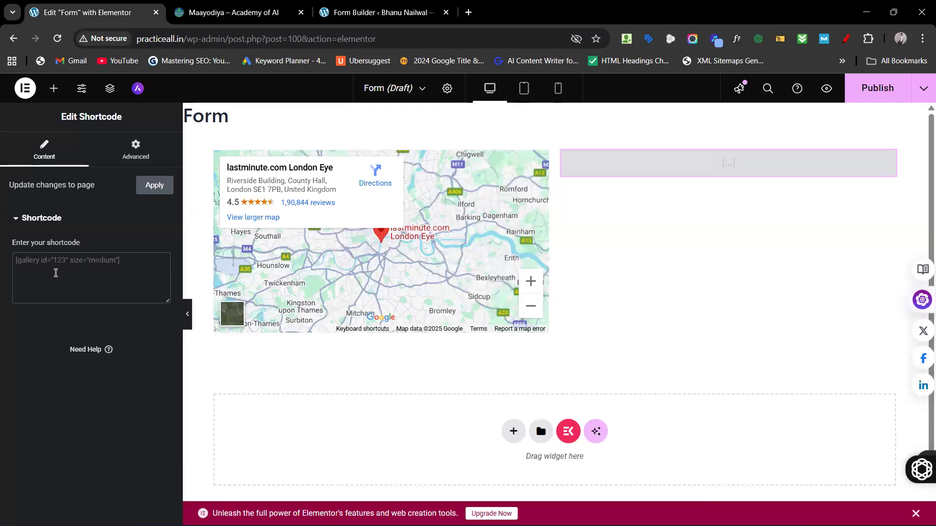
type("[ninja_form id='2']")
left_click(149, 189)
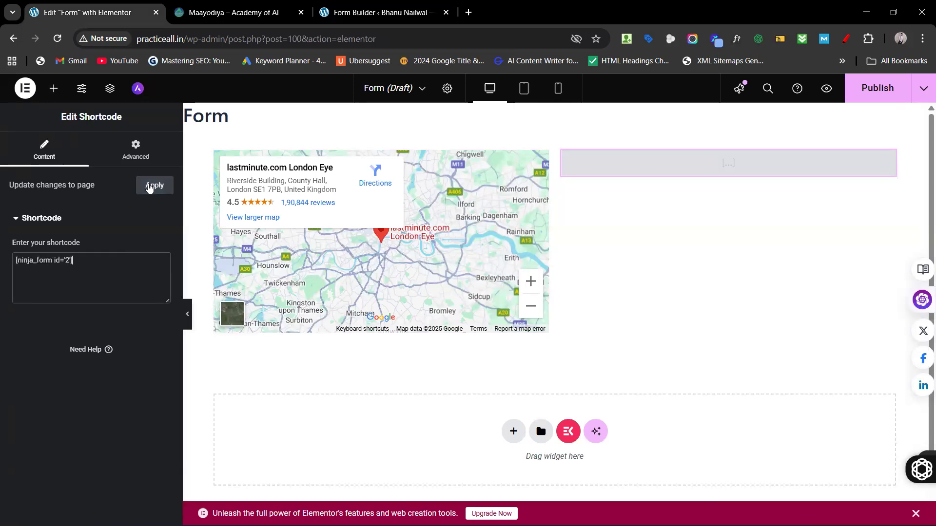
left_click(150, 188)
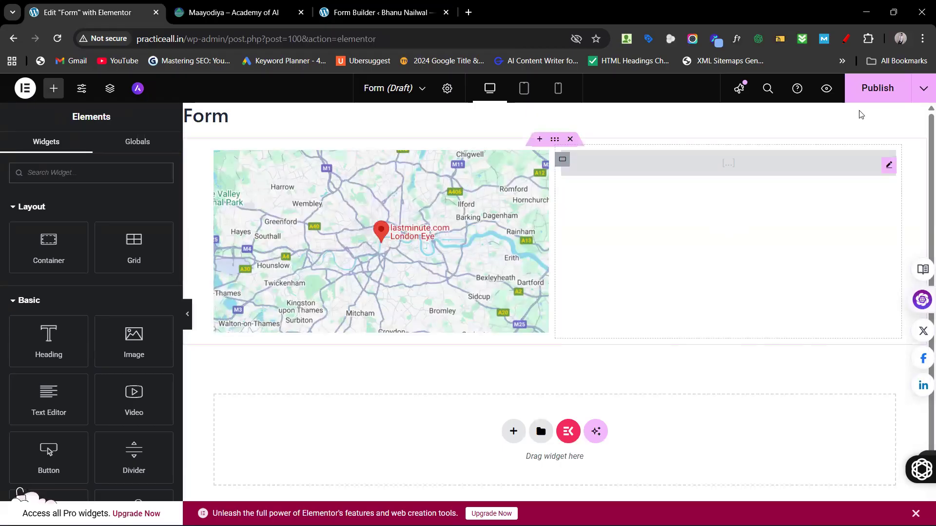
Step: Publish the page and preview it to check the map and the embedded contact form
left_click(865, 83)
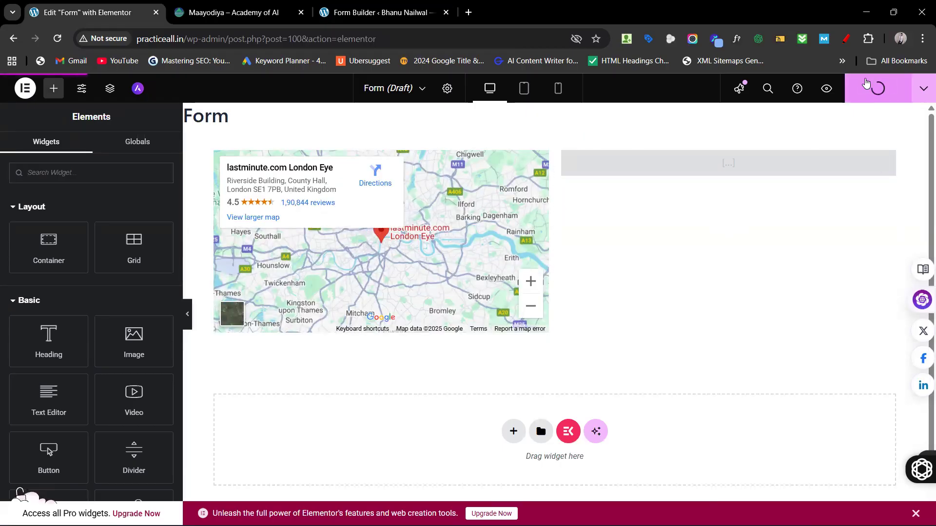
left_click(826, 88)
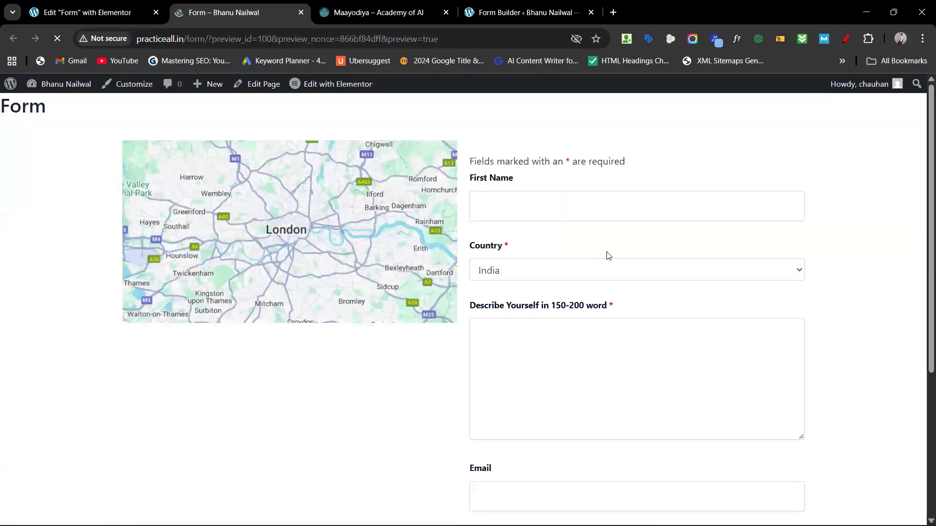
scroll(542, 341, "down", 4)
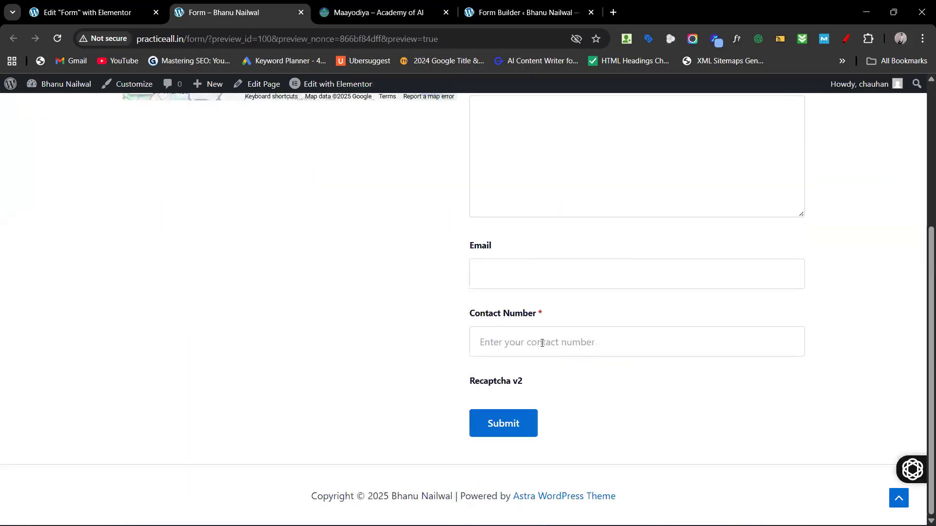
scroll(541, 343, "up", 4)
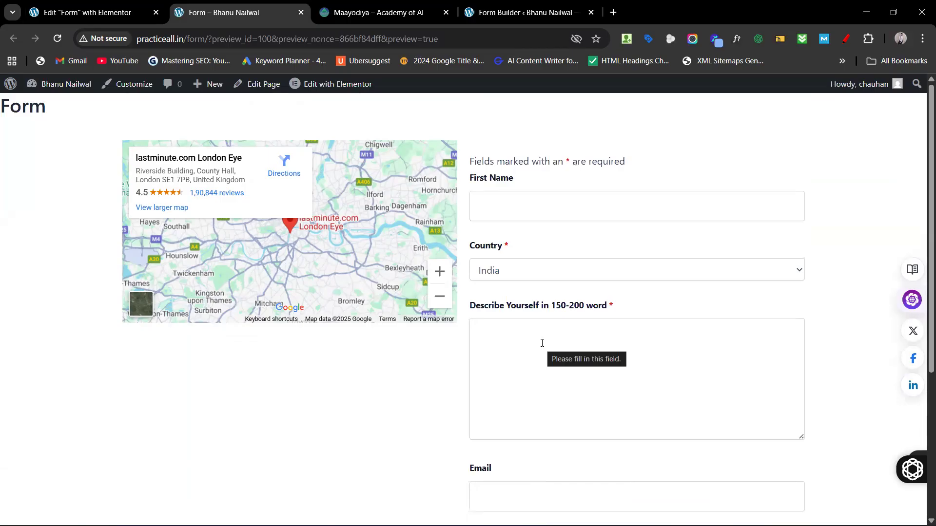
scroll(541, 343, "down", 1)
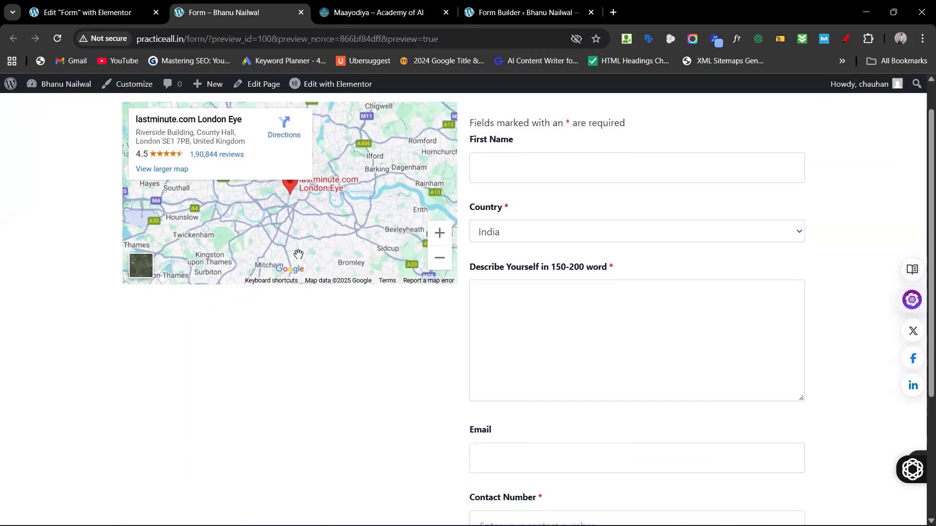
Step: Return to the Elementor editor, show the page structure and select the Google Maps widget in the first inner container
left_click(103, 4)
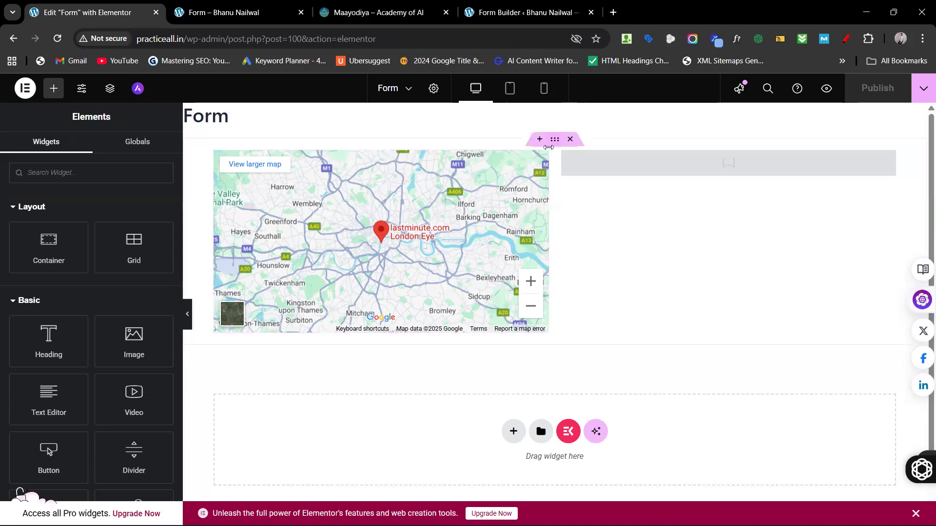
left_click(553, 142)
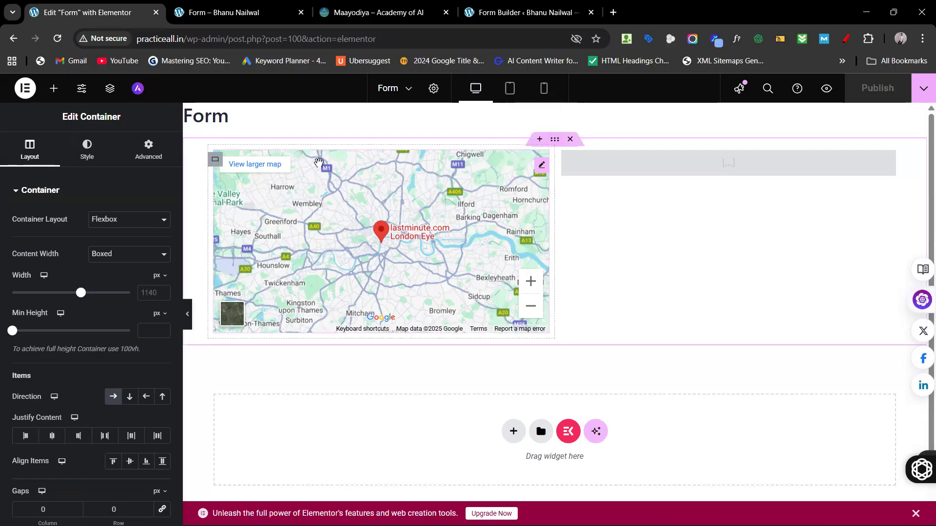
right_click(384, 146)
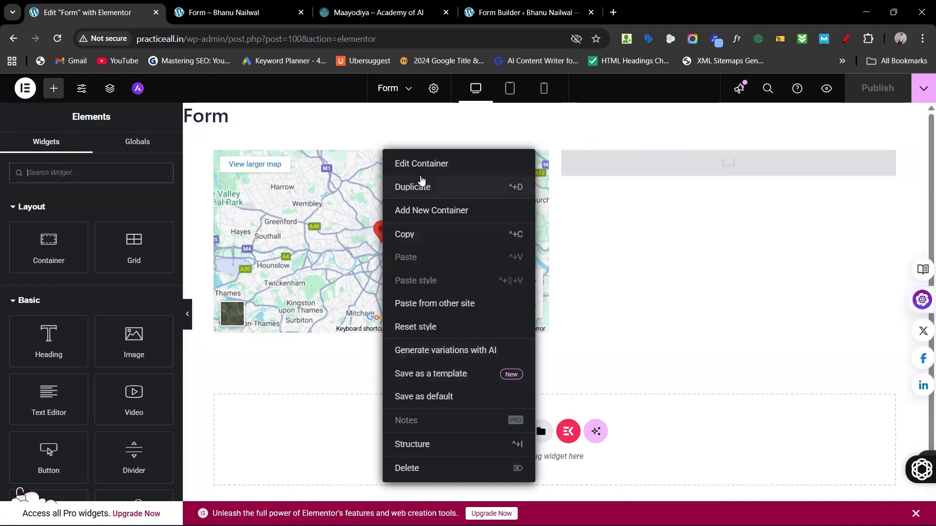
left_click(418, 445)
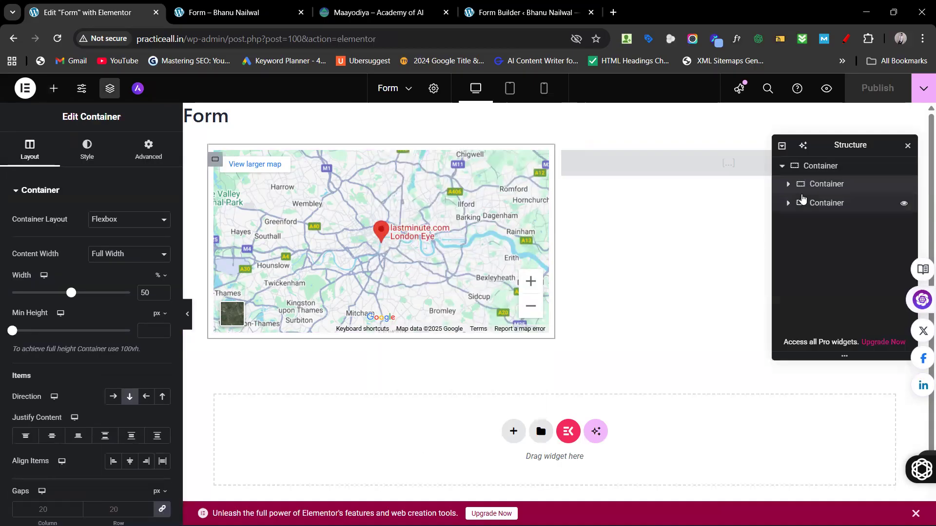
left_click(789, 187)
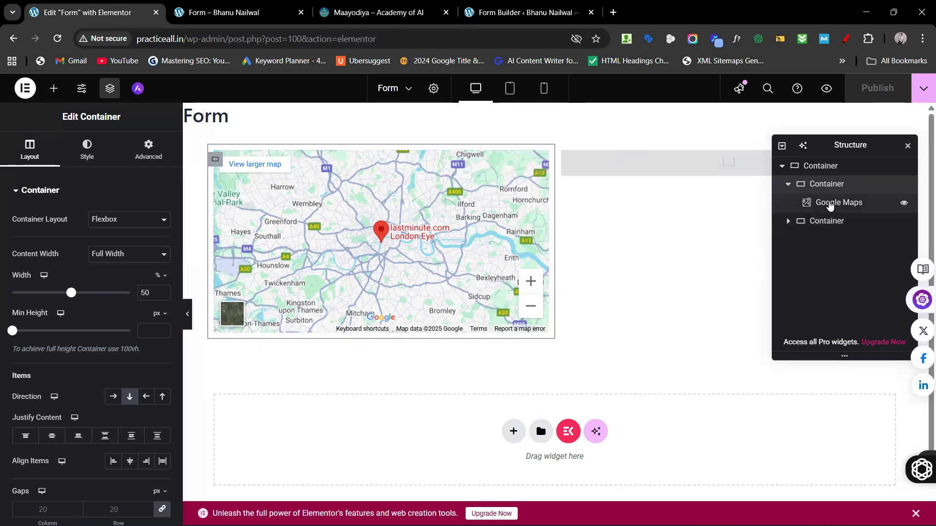
left_click(831, 204)
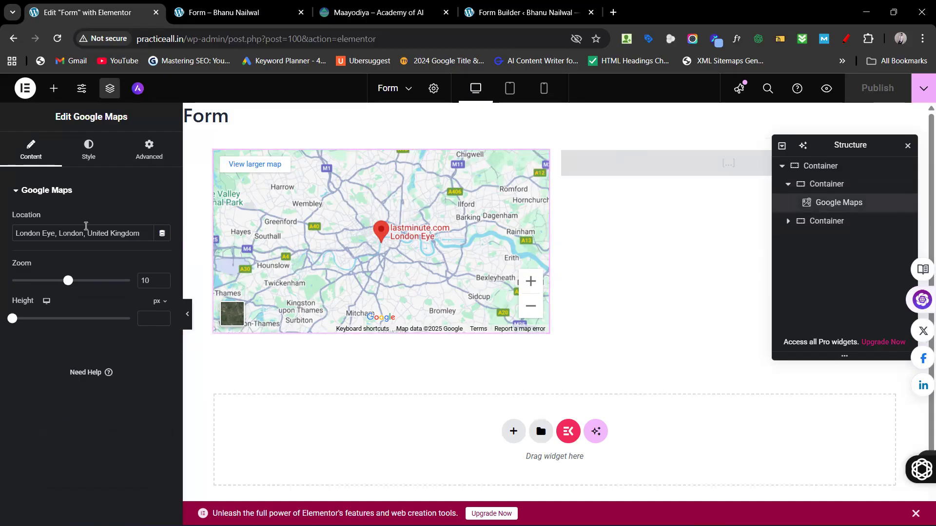
Step: Set the map's location to "maayodiya vikaspuri"
triple_click(86, 226)
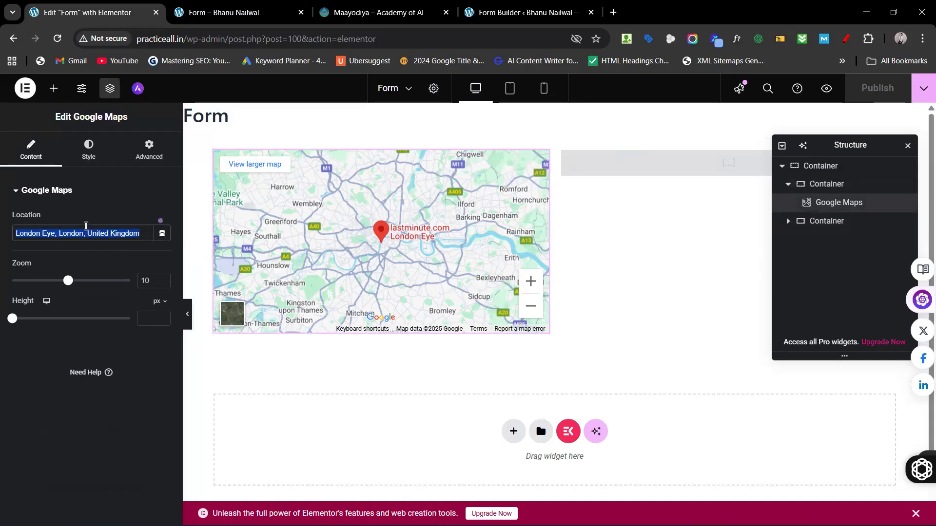
type("maayop")
key("BackSpace")
type("diya vikaspuri")
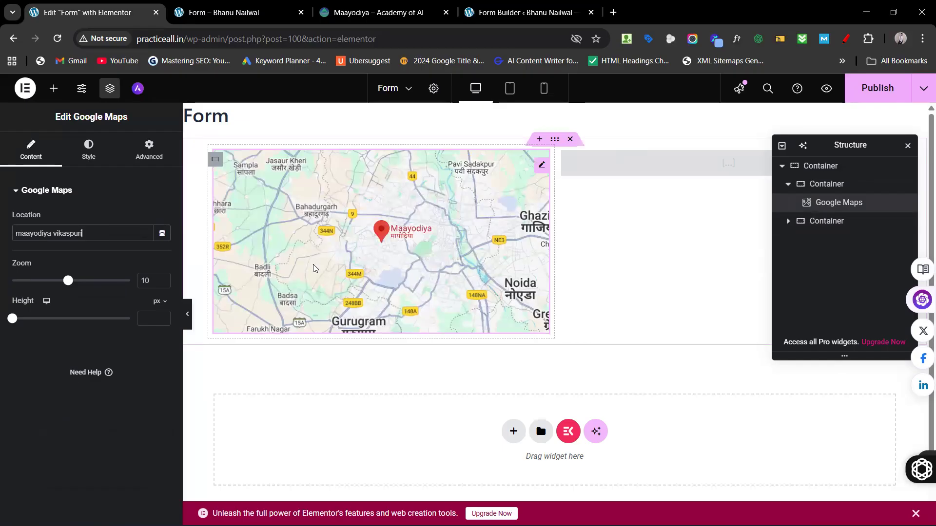
Step: Increase the map's height to 786 px and publish the updated page
left_click(13, 319)
left_click_drag(33, 322, 77, 321)
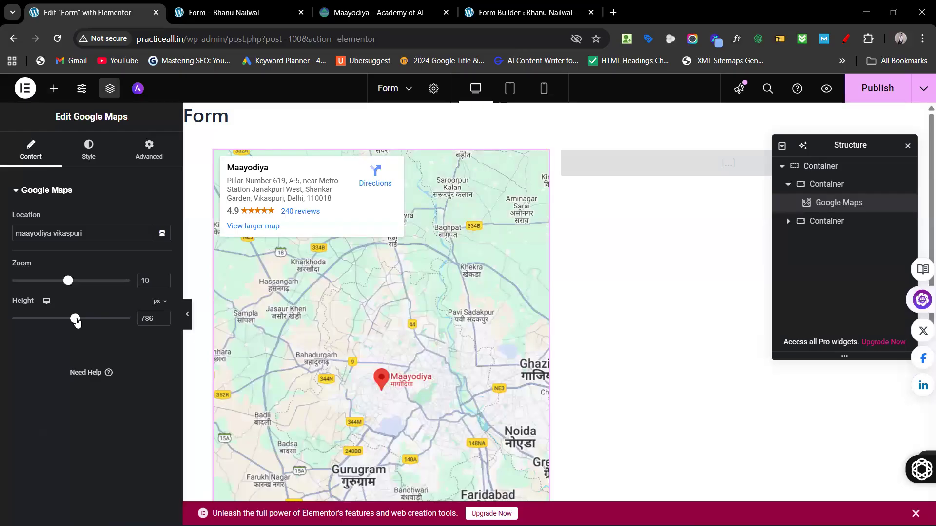
scroll(331, 333, "down", 5)
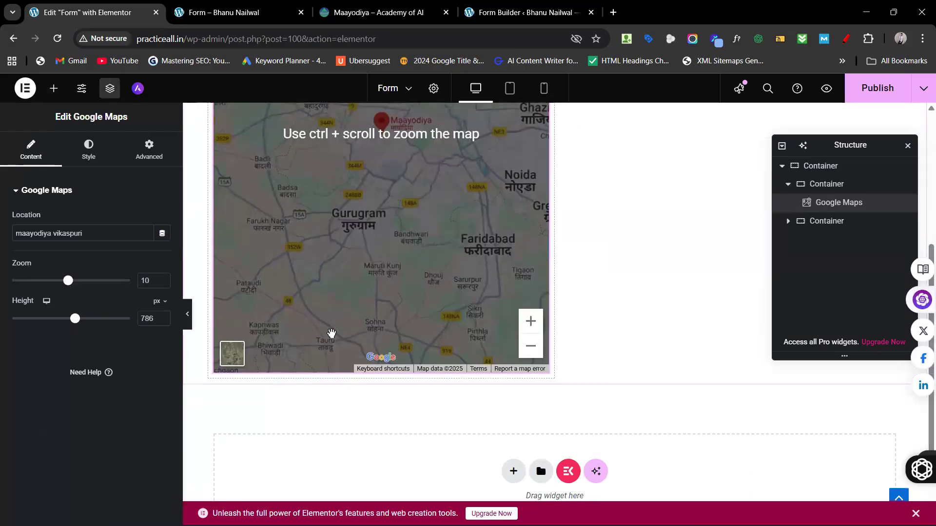
scroll(331, 333, "up", 4)
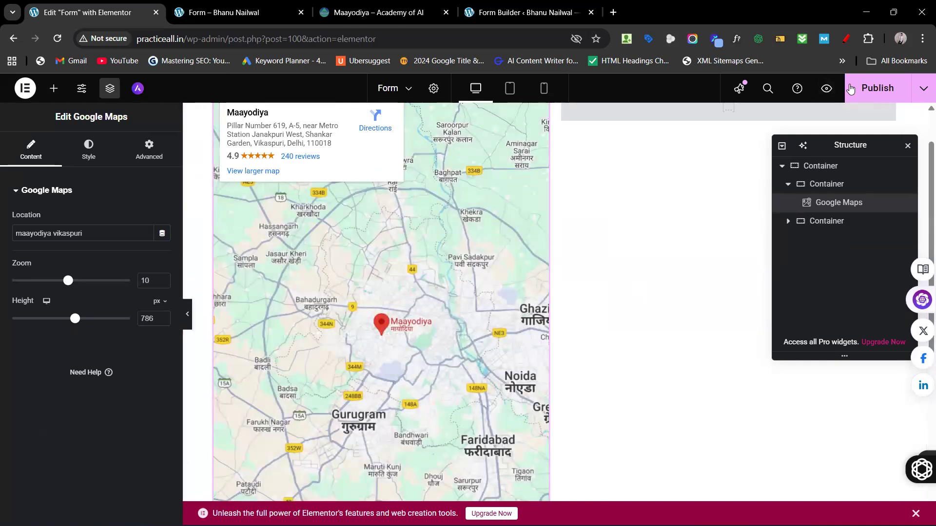
left_click(850, 88)
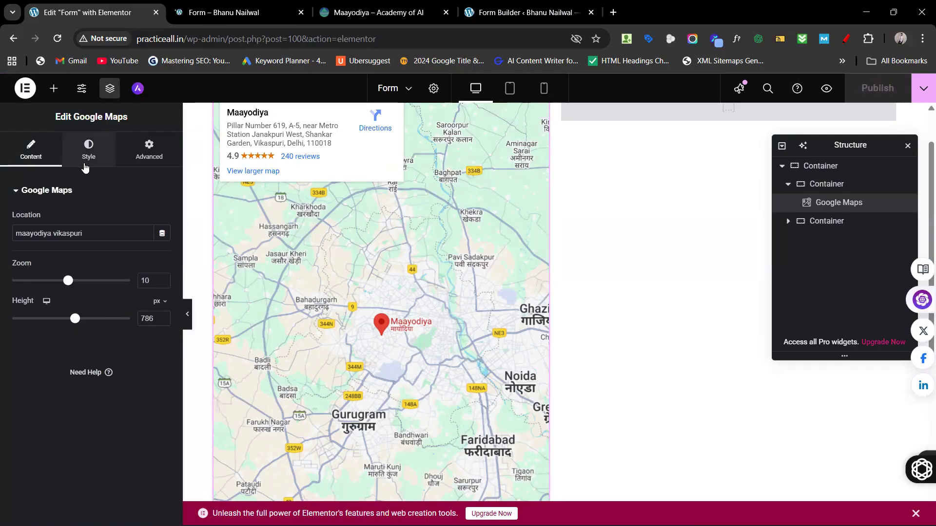
Step: Examine the map's style options and the Shortcode widget's advanced settings, and close the page structure
left_click(87, 163)
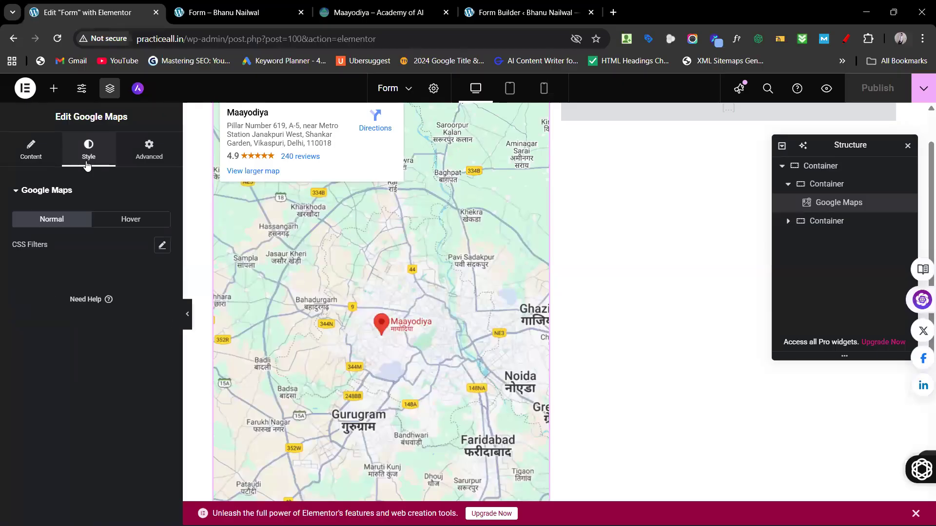
scroll(678, 195, "up", 1)
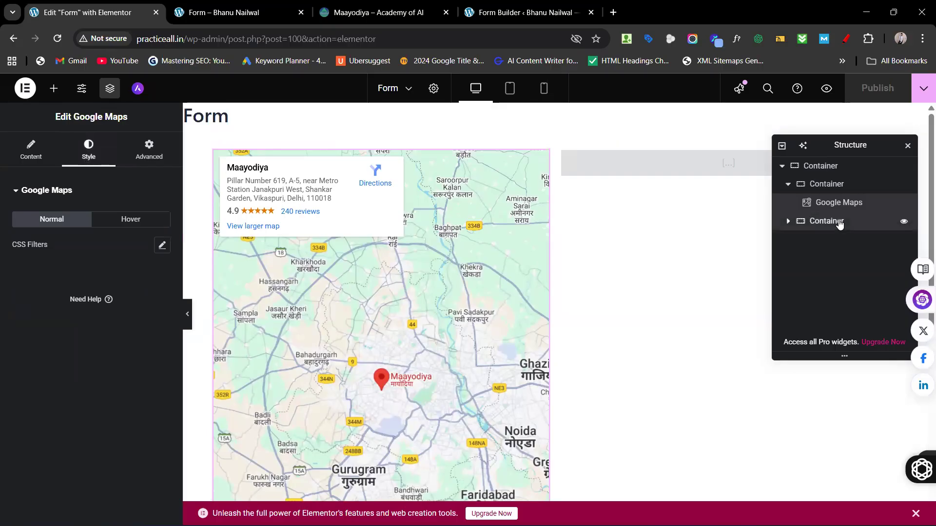
left_click(835, 223)
left_click(787, 222)
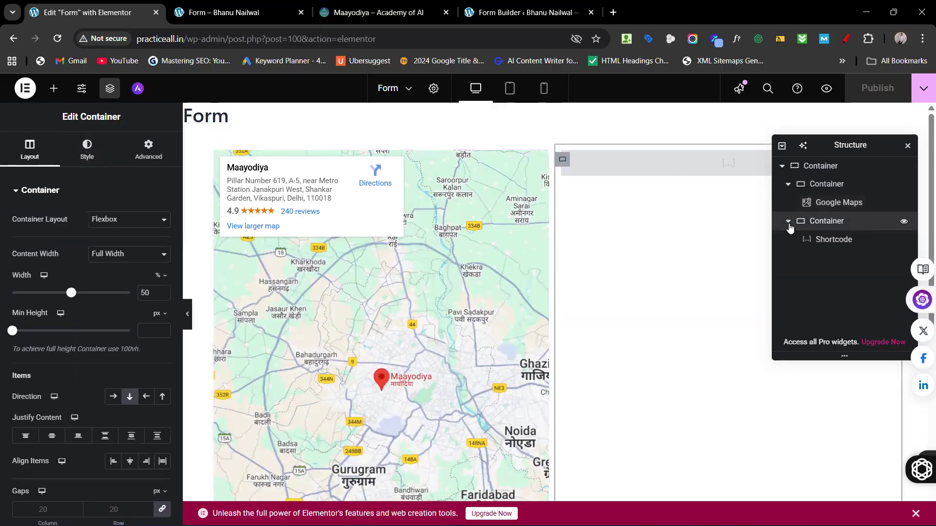
left_click(820, 240)
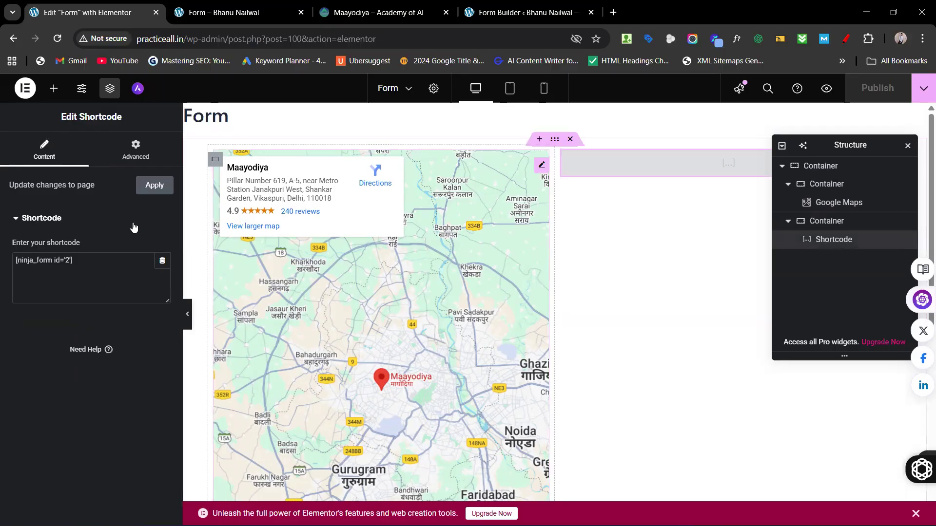
left_click(128, 155)
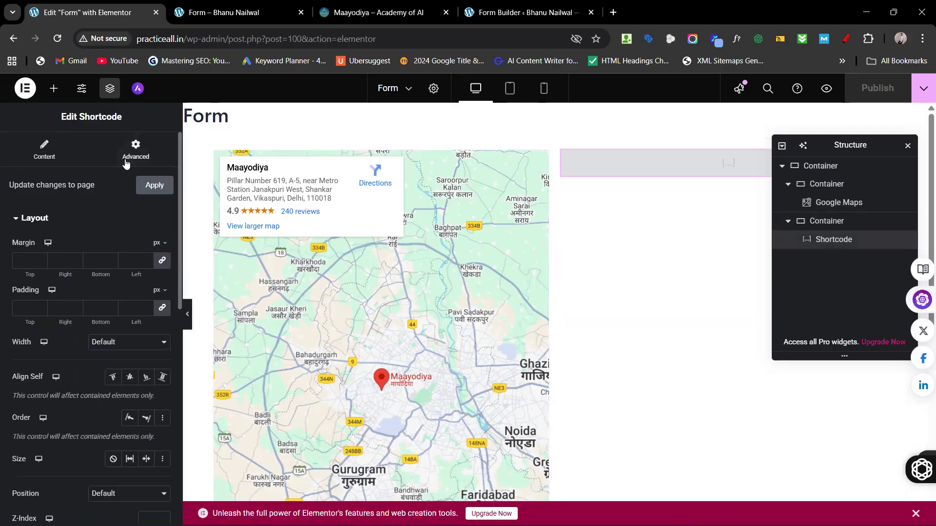
scroll(31, 265, "down", 2)
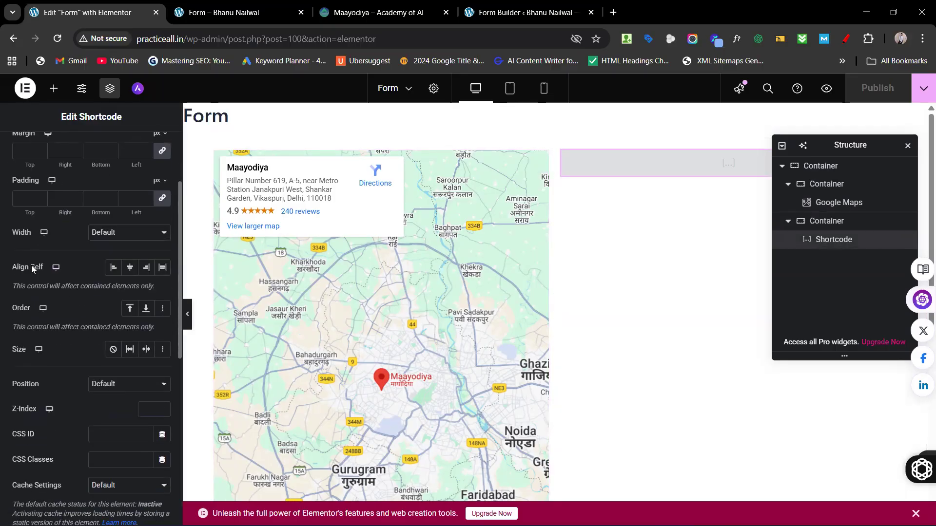
scroll(70, 280, "down", 2)
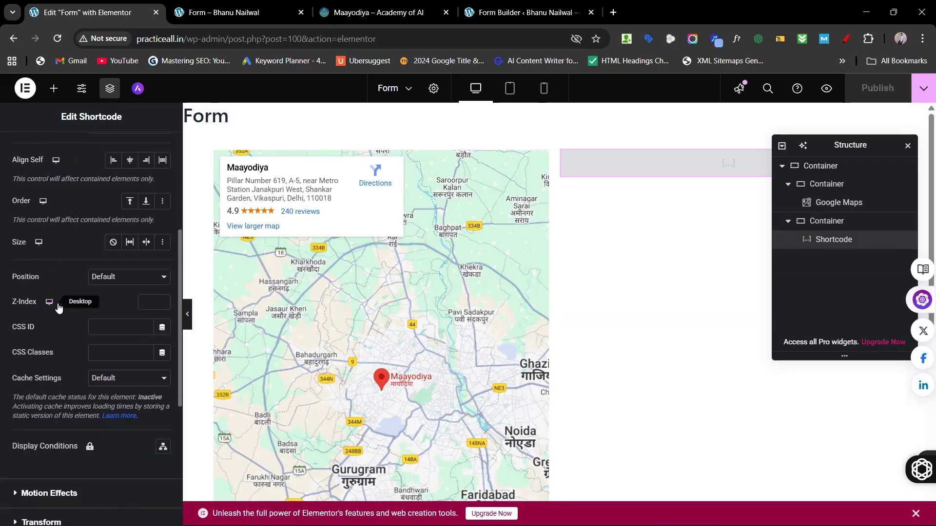
scroll(57, 303, "down", 3)
scroll(58, 305, "down", 2)
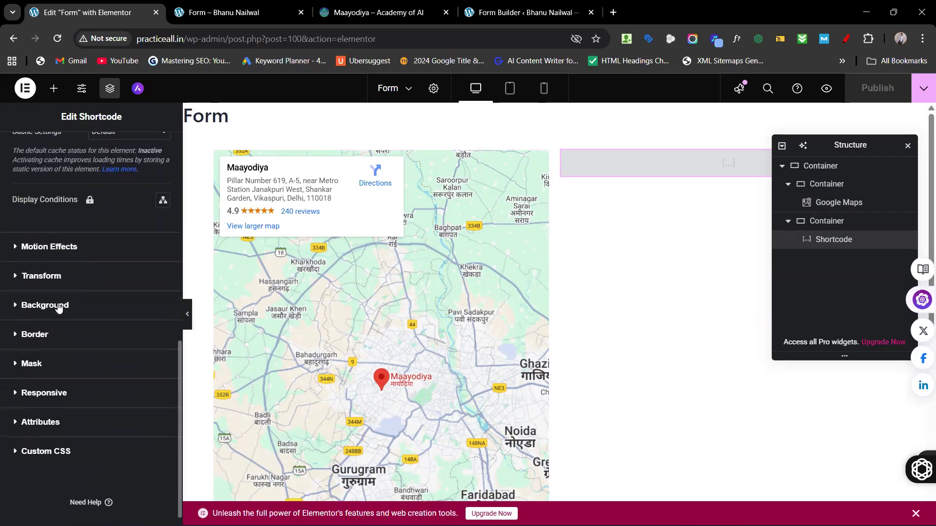
scroll(57, 303, "up", 10)
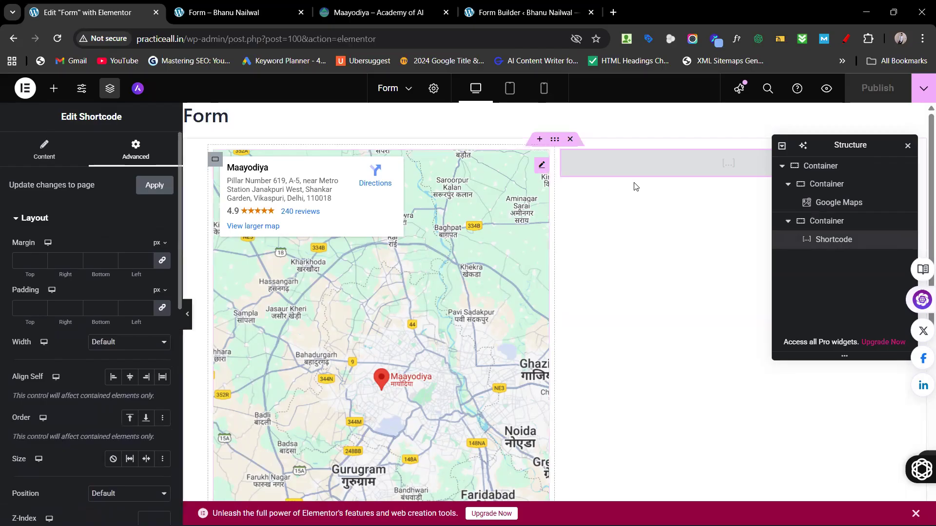
left_click(907, 145)
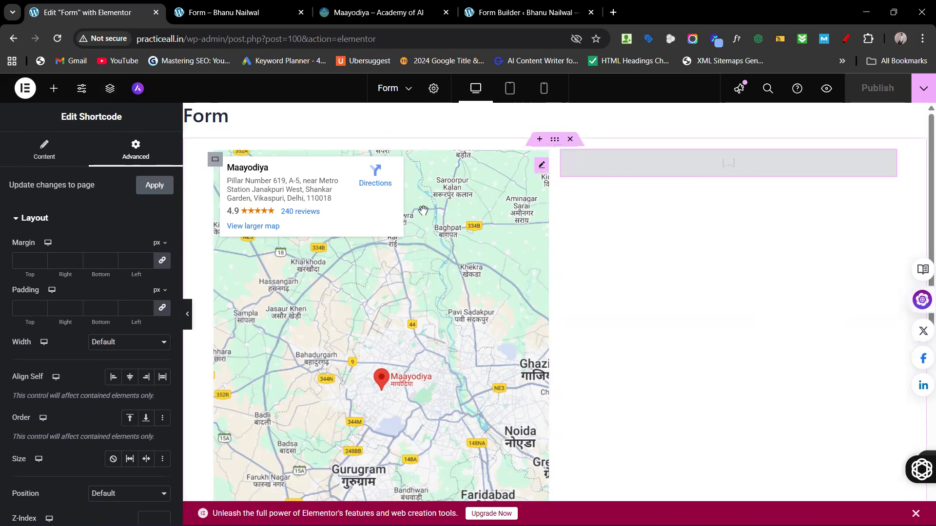
Step: Add a single-column Flexbox container below the map section and show the available widgets
scroll(585, 320, "down", 7)
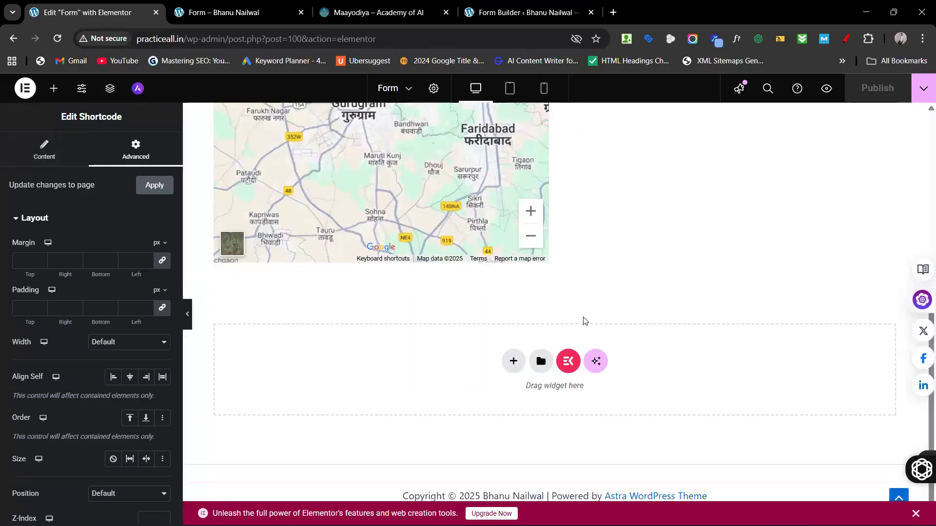
left_click(513, 360)
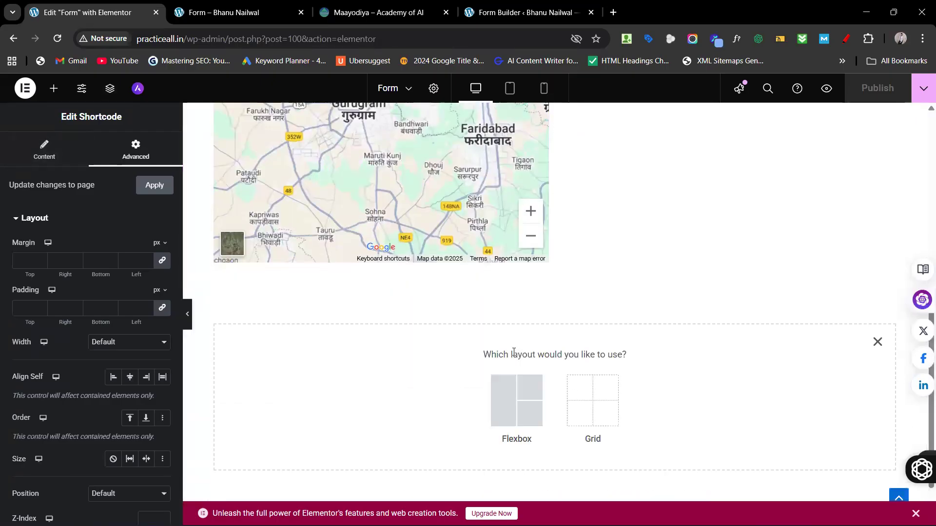
left_click(518, 409)
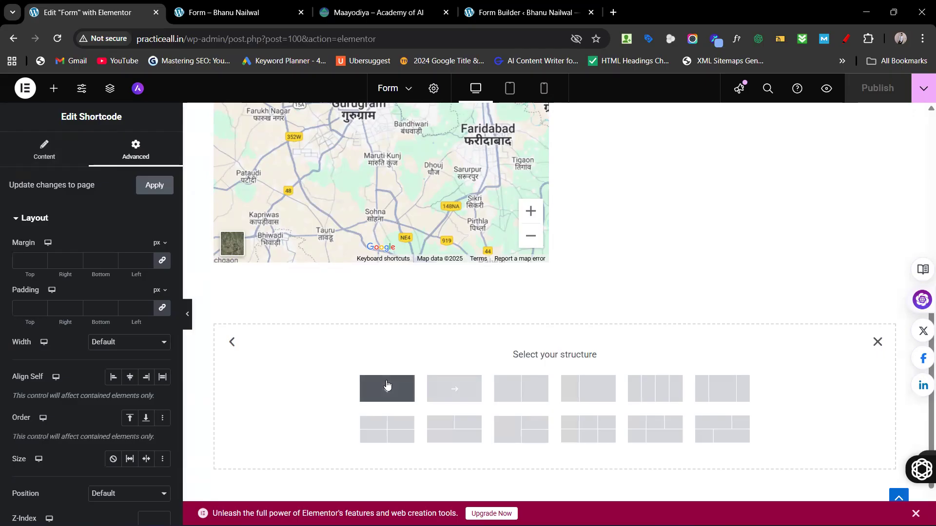
left_click(362, 376)
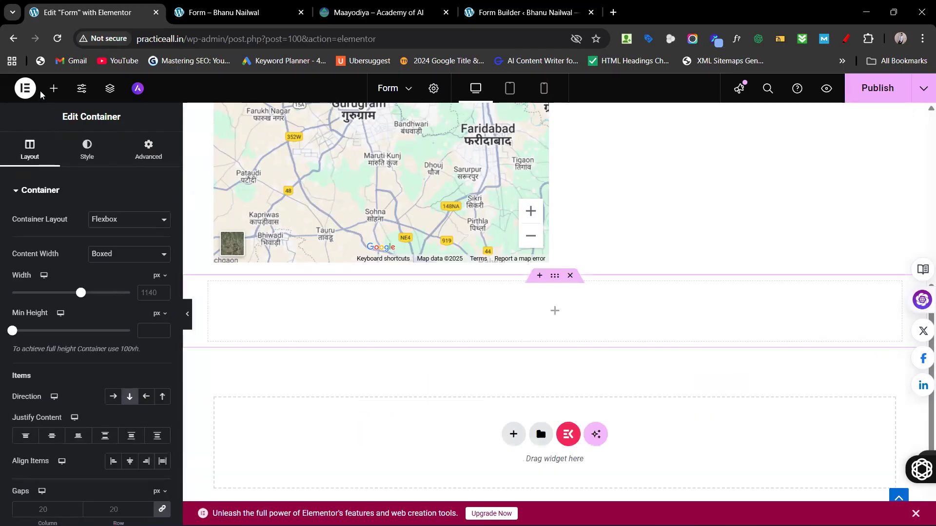
left_click(54, 88)
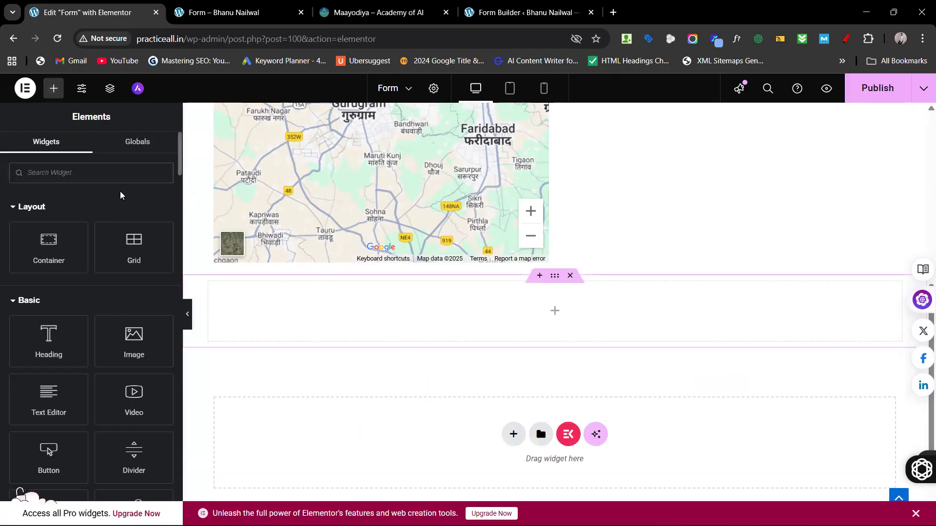
Step: Search the widgets for "form" and review the map and shortcode section on the page
type("form")
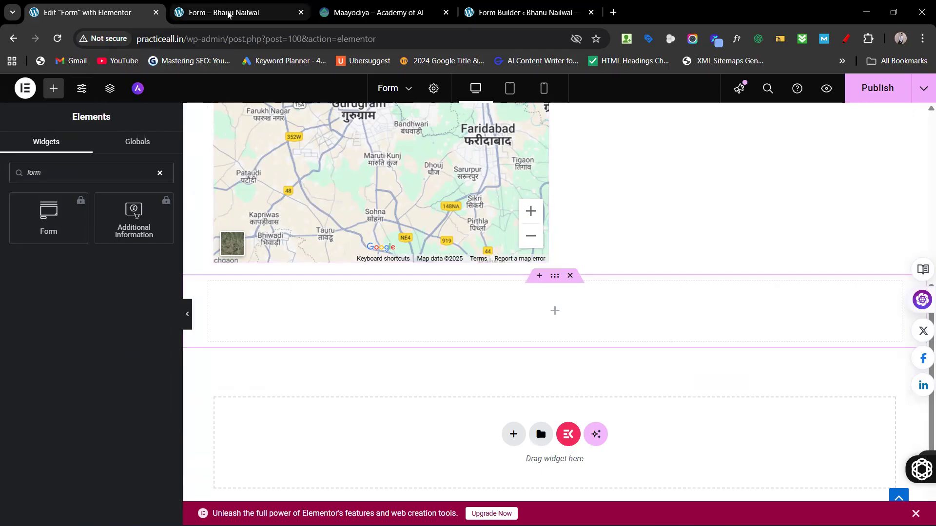
scroll(506, 245, "up", 6)
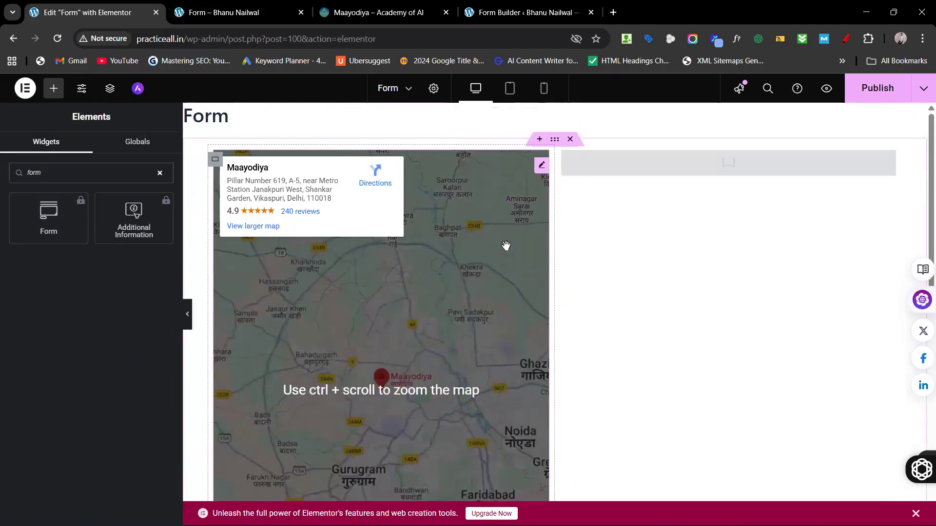
scroll(506, 245, "down", 3)
scroll(506, 246, "up", 5)
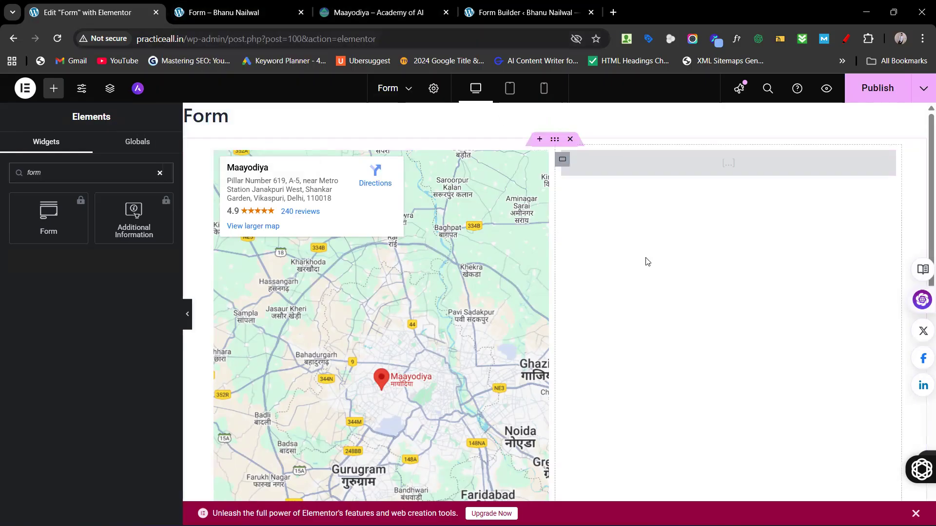
Step: Add another single-column Flexbox container below the empty container under the map section
scroll(647, 261, "down", 10)
left_click(511, 360)
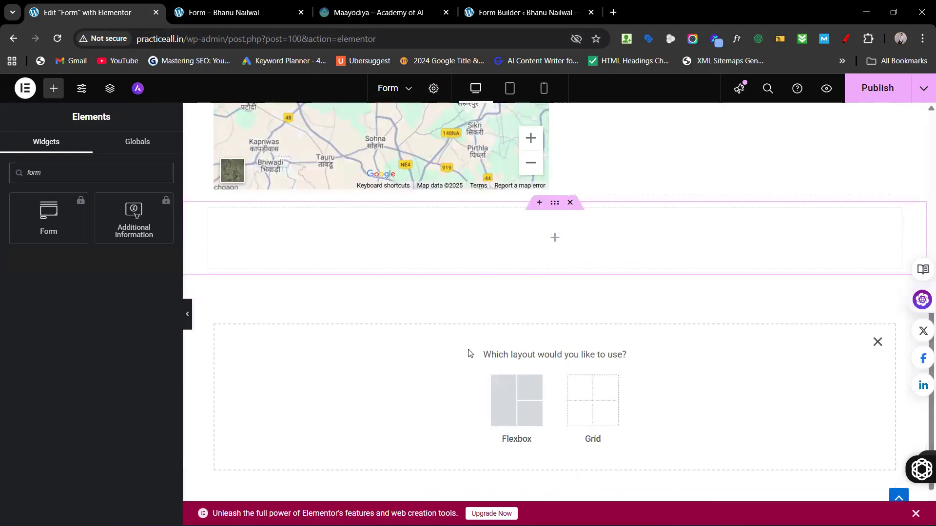
left_click(528, 424)
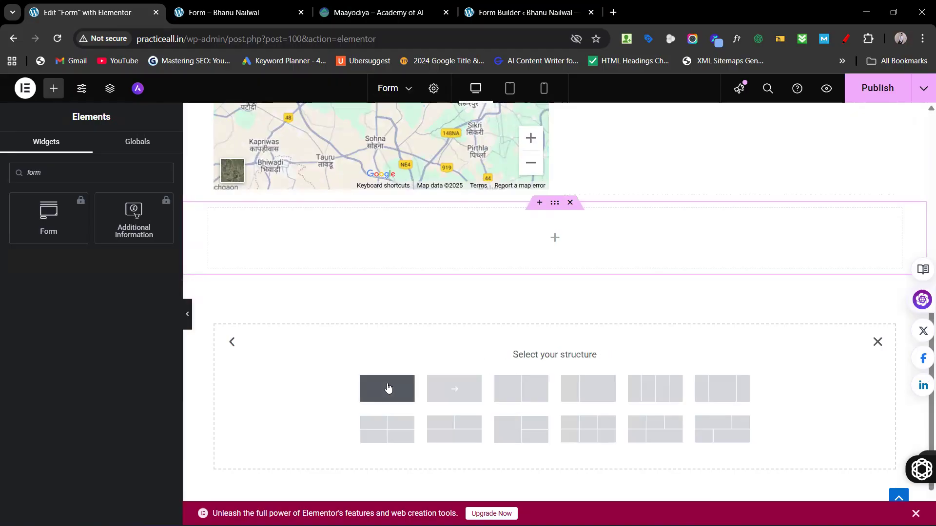
left_click(390, 388)
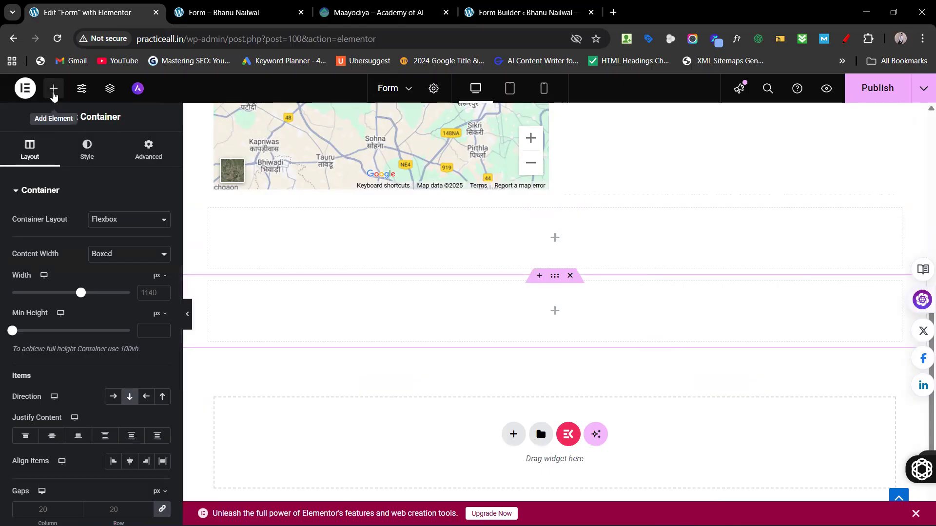
Step: Place a Shortcode widget in the lowest container and open its shortcode for entry
left_click(54, 92)
type("short")
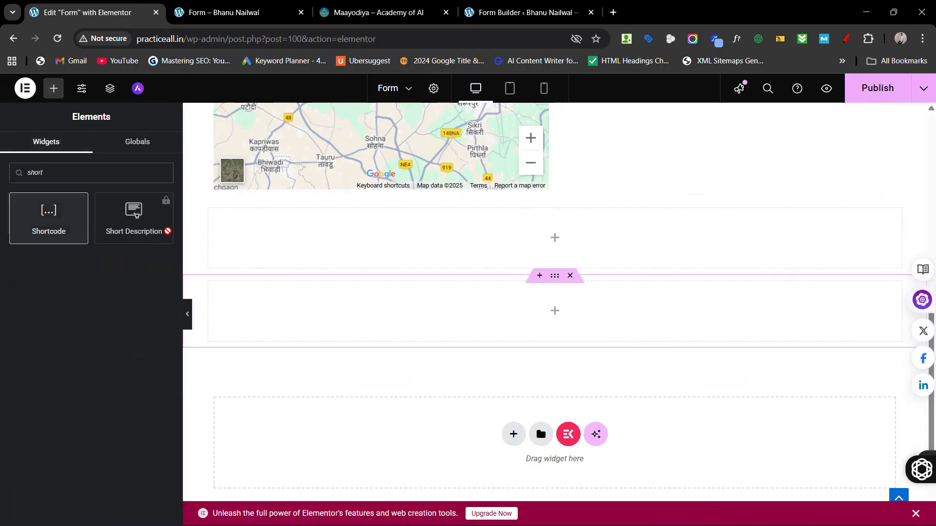
left_click_drag(49, 217, 439, 294)
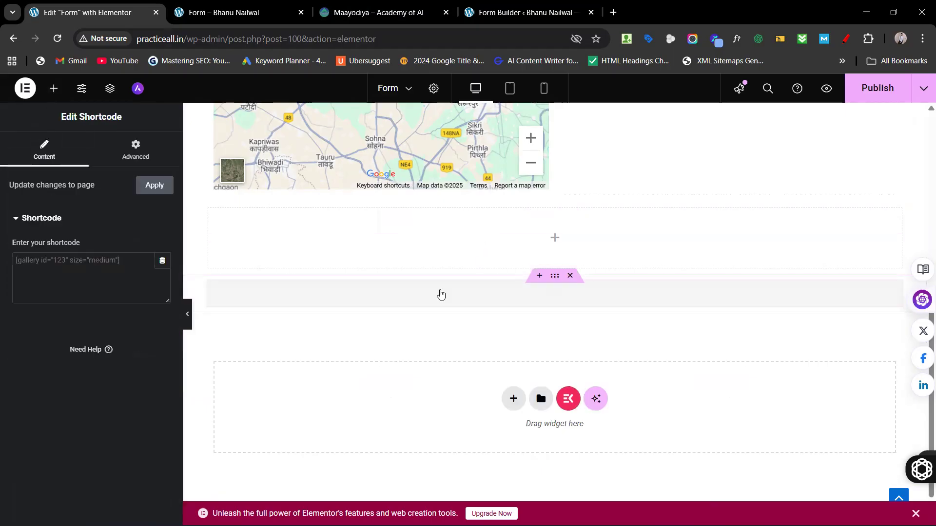
left_click(79, 254)
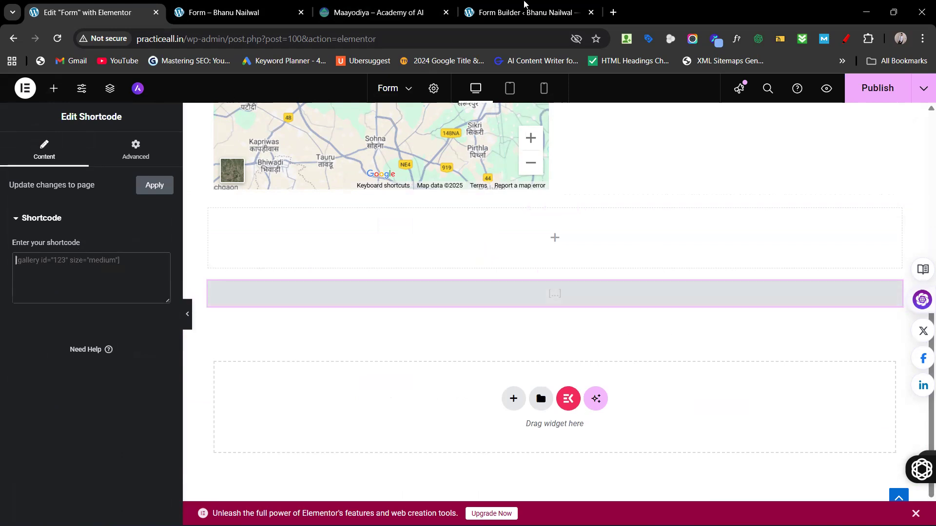
Step: Check the contact form in the Ninja Forms builder and on the previewed Form page
left_click(525, 11)
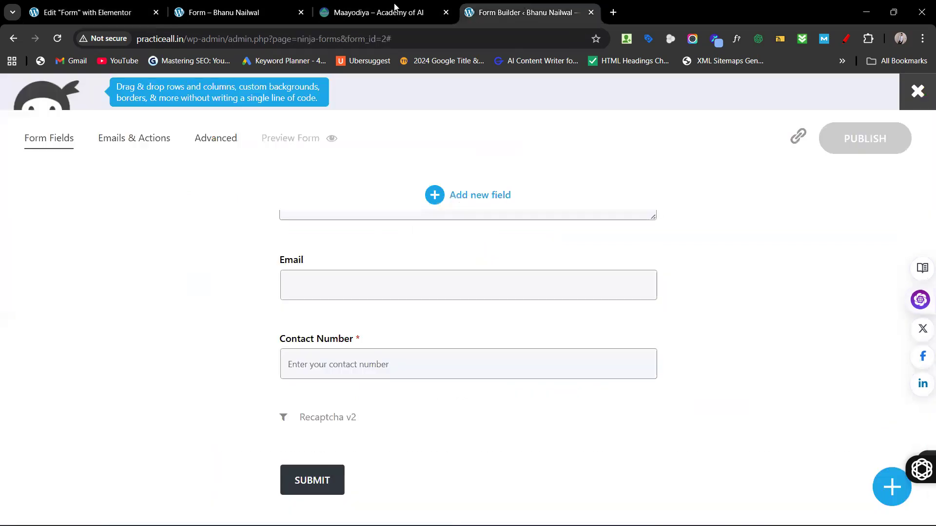
left_click(229, 12)
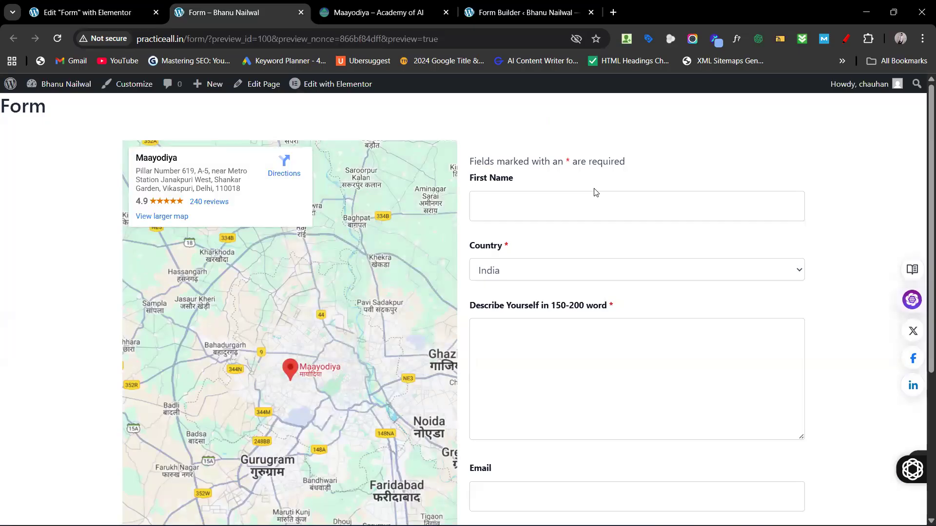